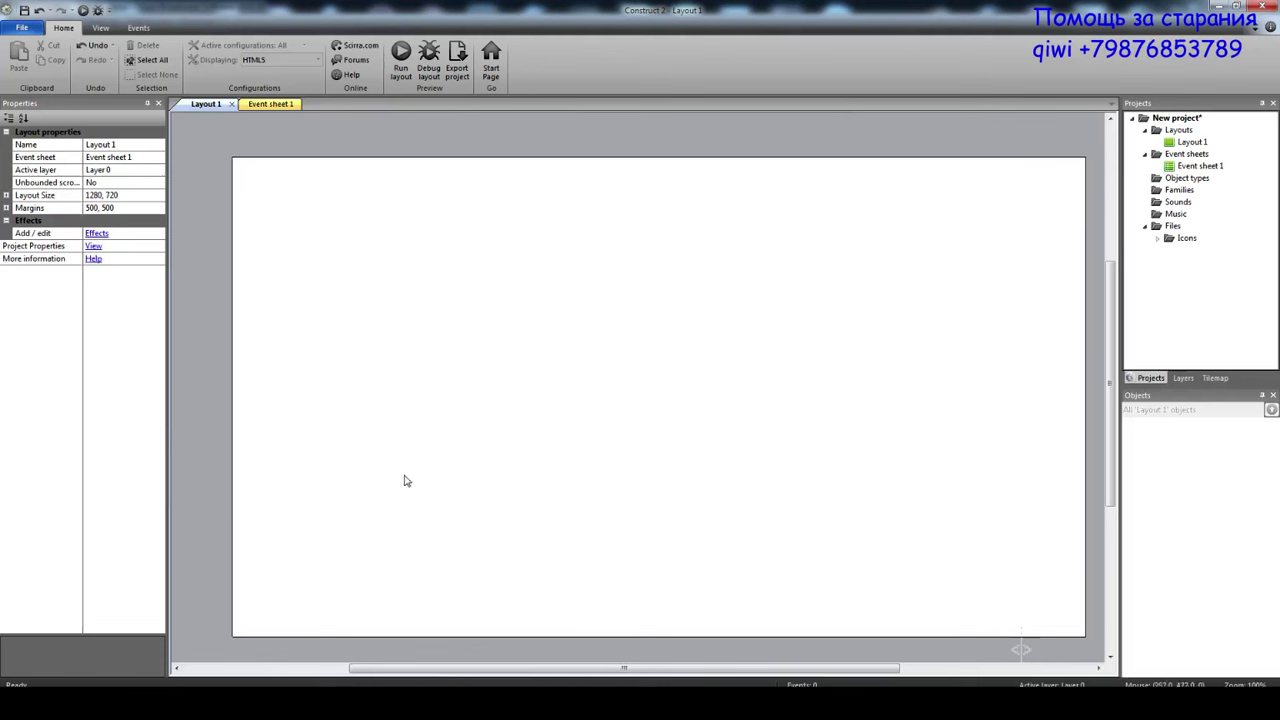
Insert a new Sprite object into Layout 1.
{"action": "double_click", "coordinate": [211, 412]}
{"action": "left_click", "coordinate": [334, 445]}
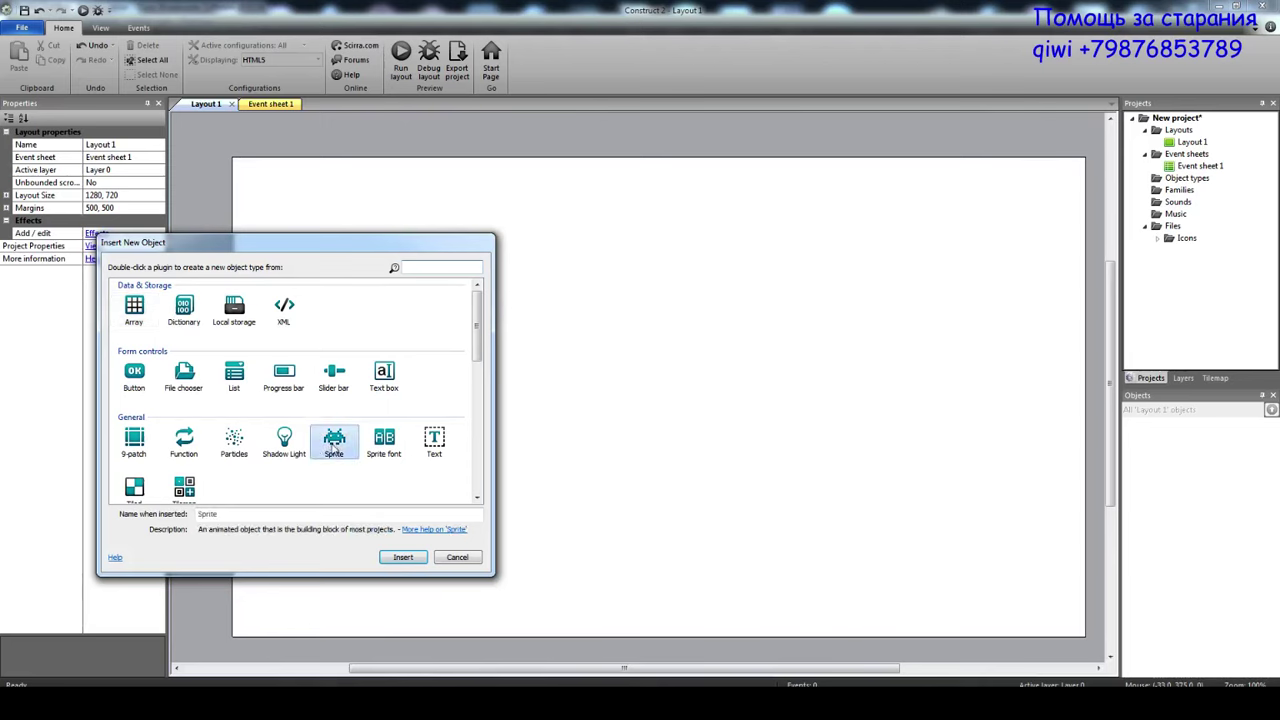
{"action": "double_click", "coordinate": [334, 445]}
{"action": "left_click", "coordinate": [423, 372]}
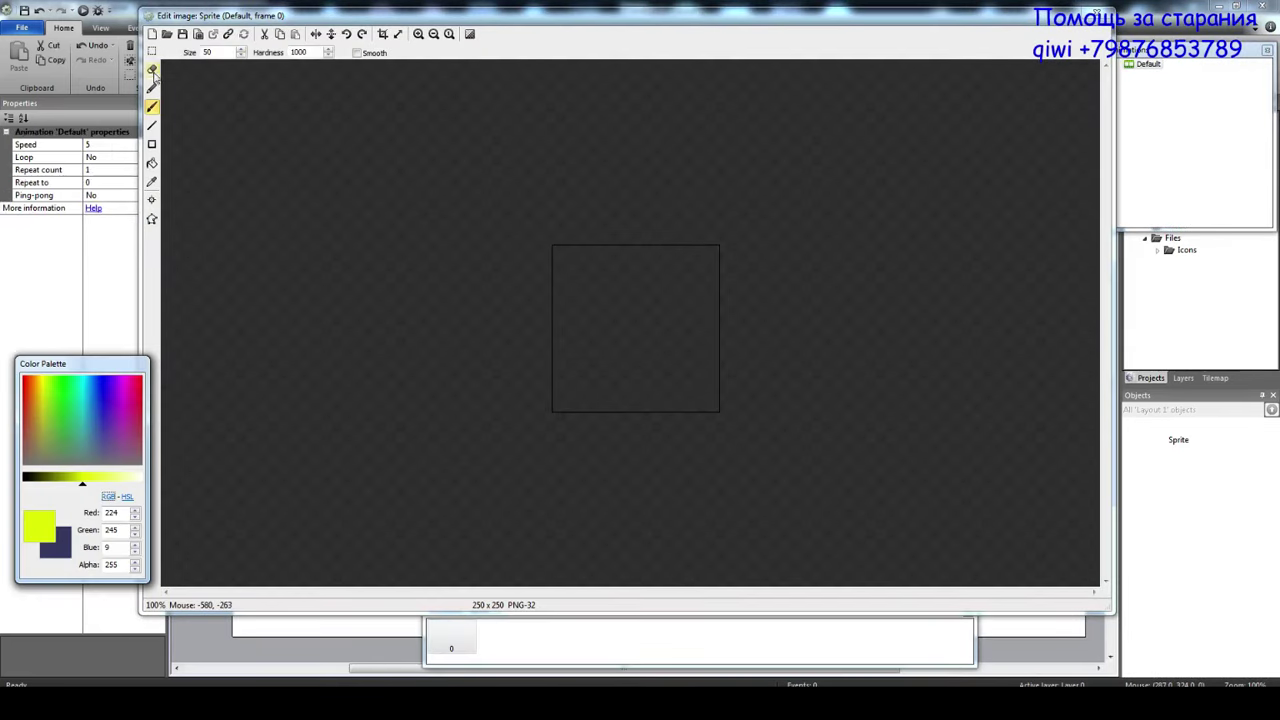
Paint a blue dot with the size 50 brush in the sprite image and crop the image to it.
{"action": "left_click", "coordinate": [103, 389]}
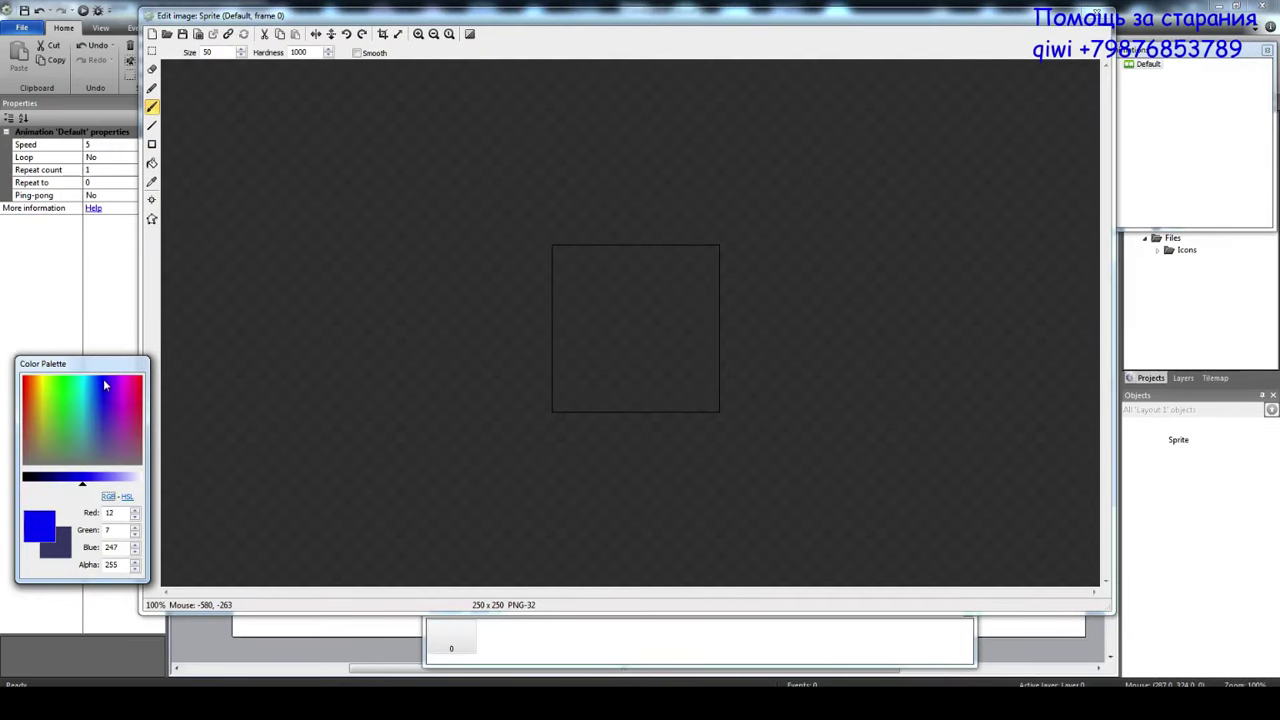
{"action": "left_click", "coordinate": [630, 333]}
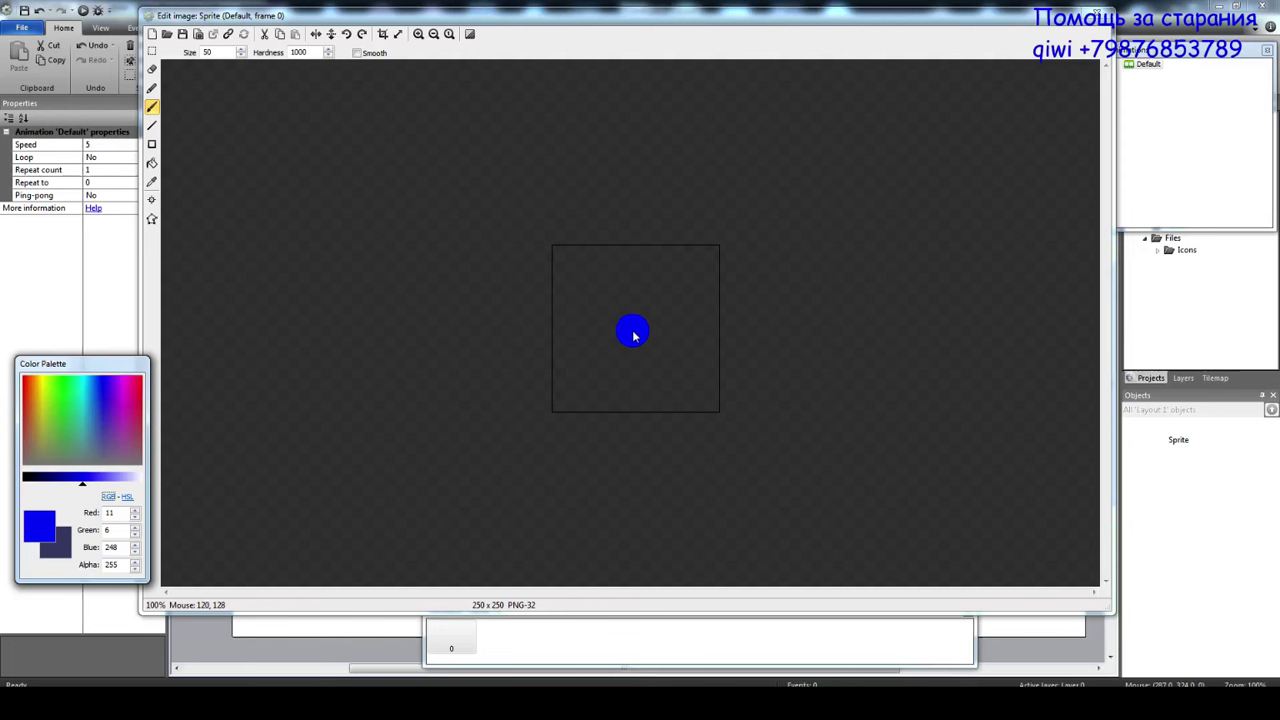
{"action": "left_click", "coordinate": [589, 331]}
{"action": "key", "text": "ctrl+z"}
{"action": "left_click", "coordinate": [382, 34]}
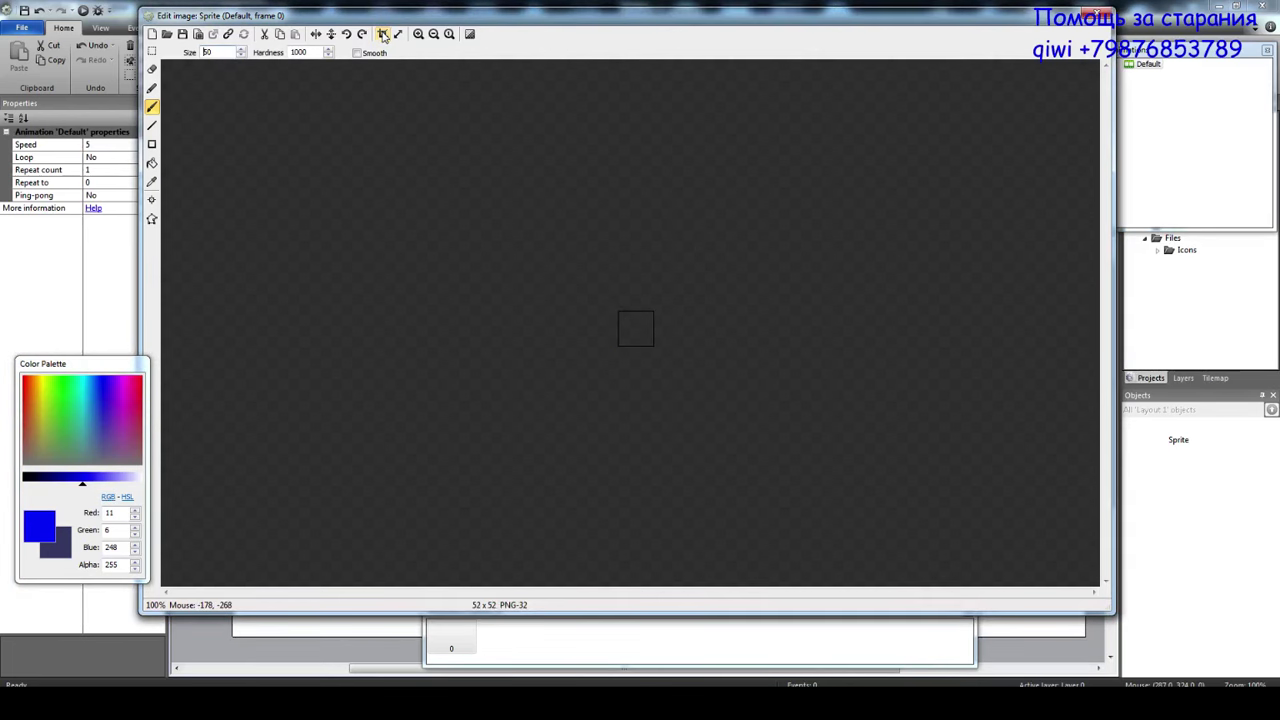
Set the sprite's origin point to 25, 25, close the image editor and place the sprite at about 59, 361.
{"action": "left_click", "coordinate": [152, 199]}
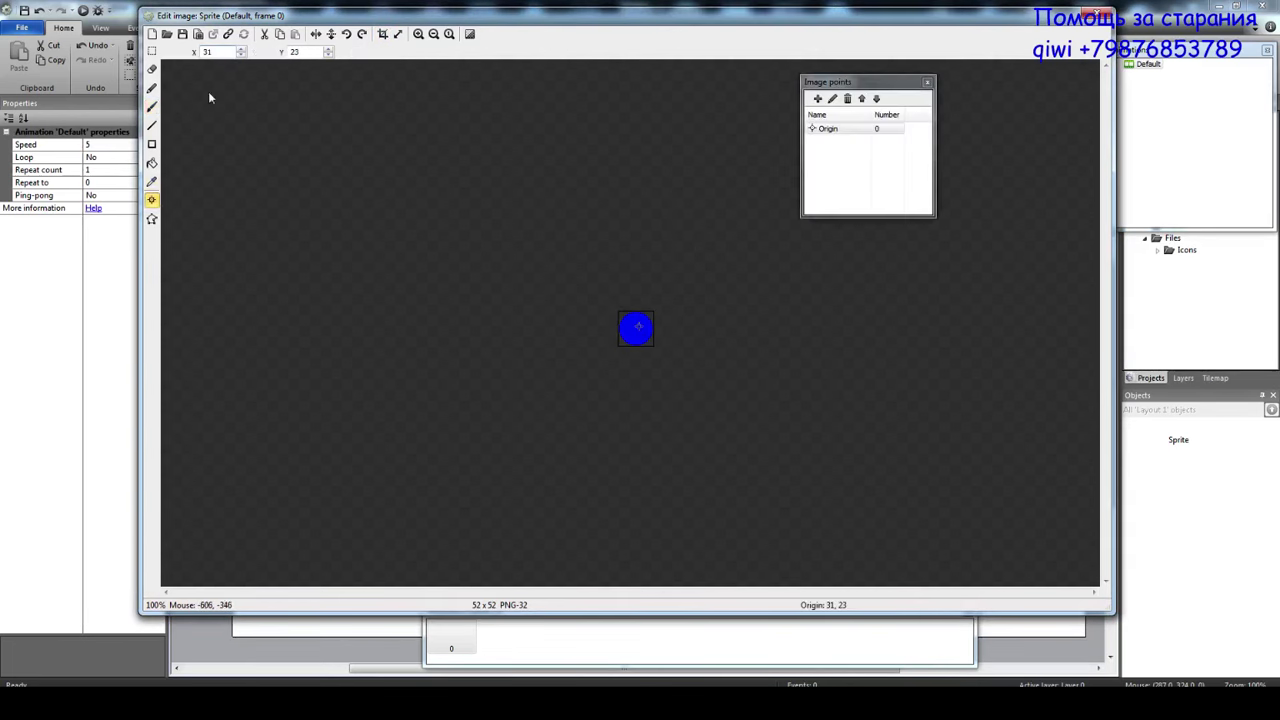
{"action": "type", "text": "25, 25"}
{"action": "left_click", "coordinate": [152, 106]}
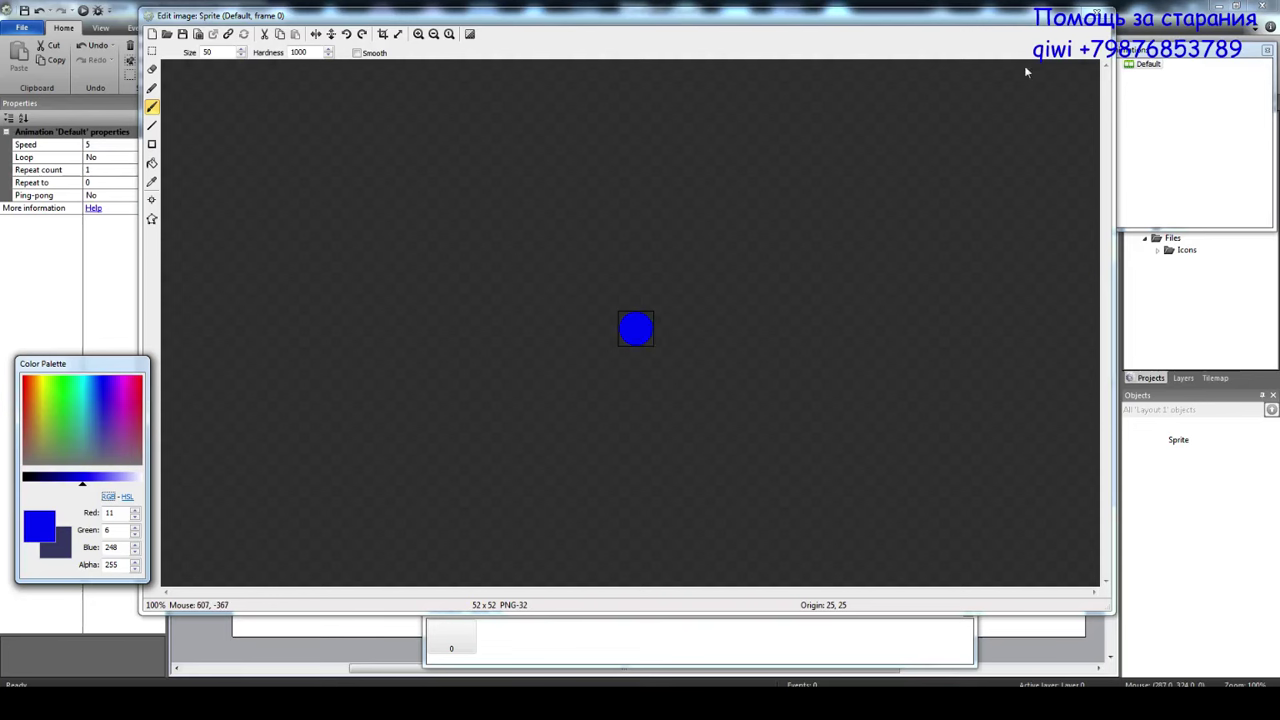
{"action": "left_click", "coordinate": [1100, 15]}
{"action": "left_click_drag", "start_coordinate": [424, 373], "coordinate": [272, 398]}
Add the 8 Direction movement behavior to the blue sprite.
{"action": "left_click", "coordinate": [103, 310]}
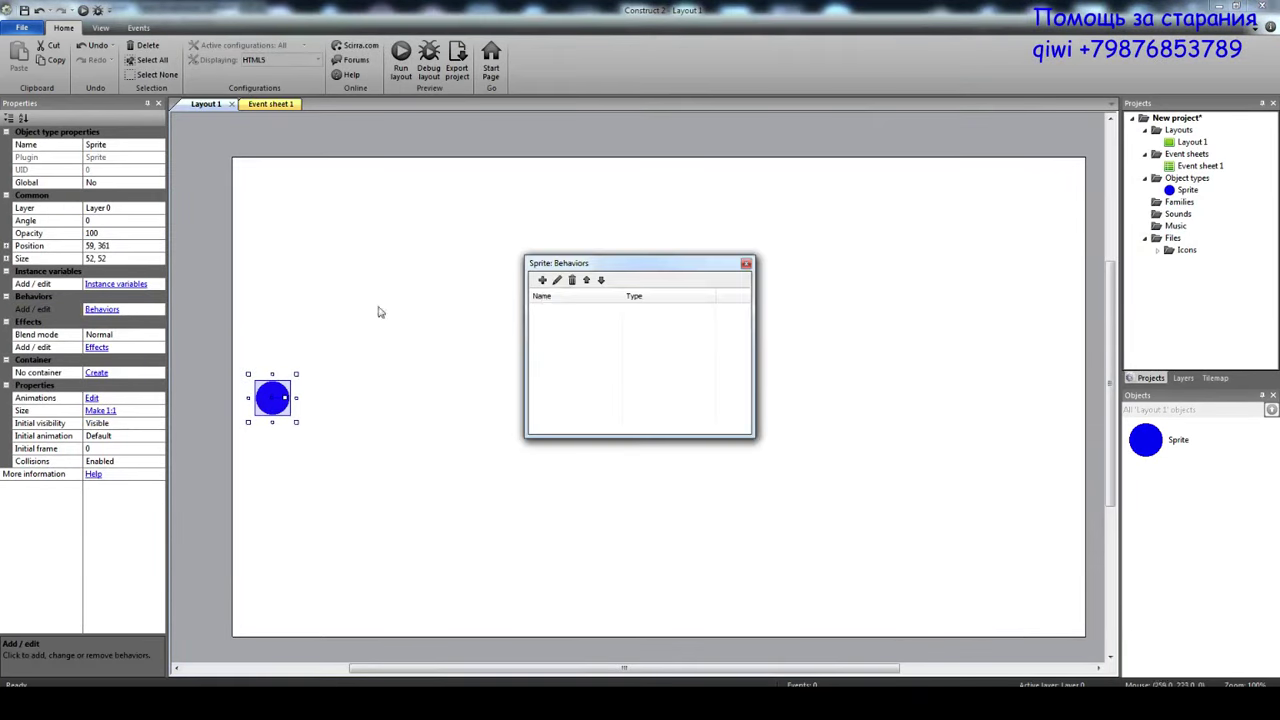
{"action": "left_click", "coordinate": [550, 280]}
{"action": "scroll", "coordinate": [572, 372], "scroll_direction": "down", "scroll_amount": 1}
{"action": "double_click", "coordinate": [515, 352]}
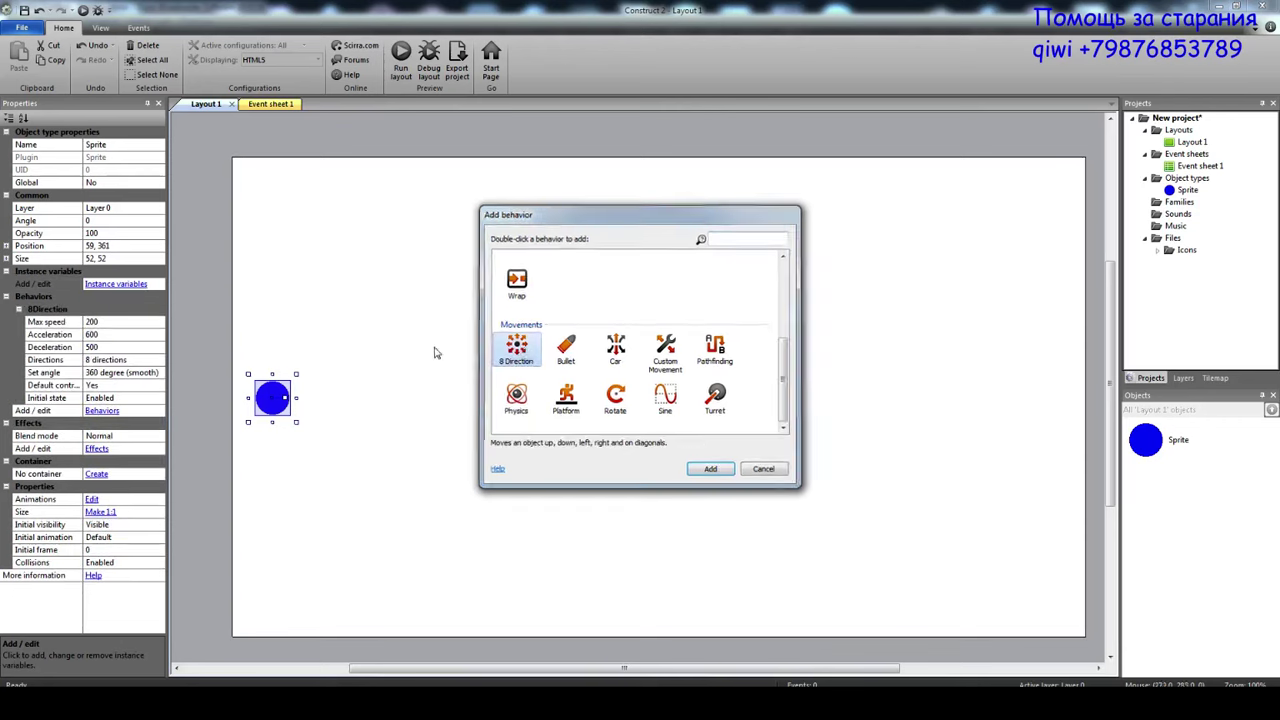
{"action": "left_click", "coordinate": [745, 264]}
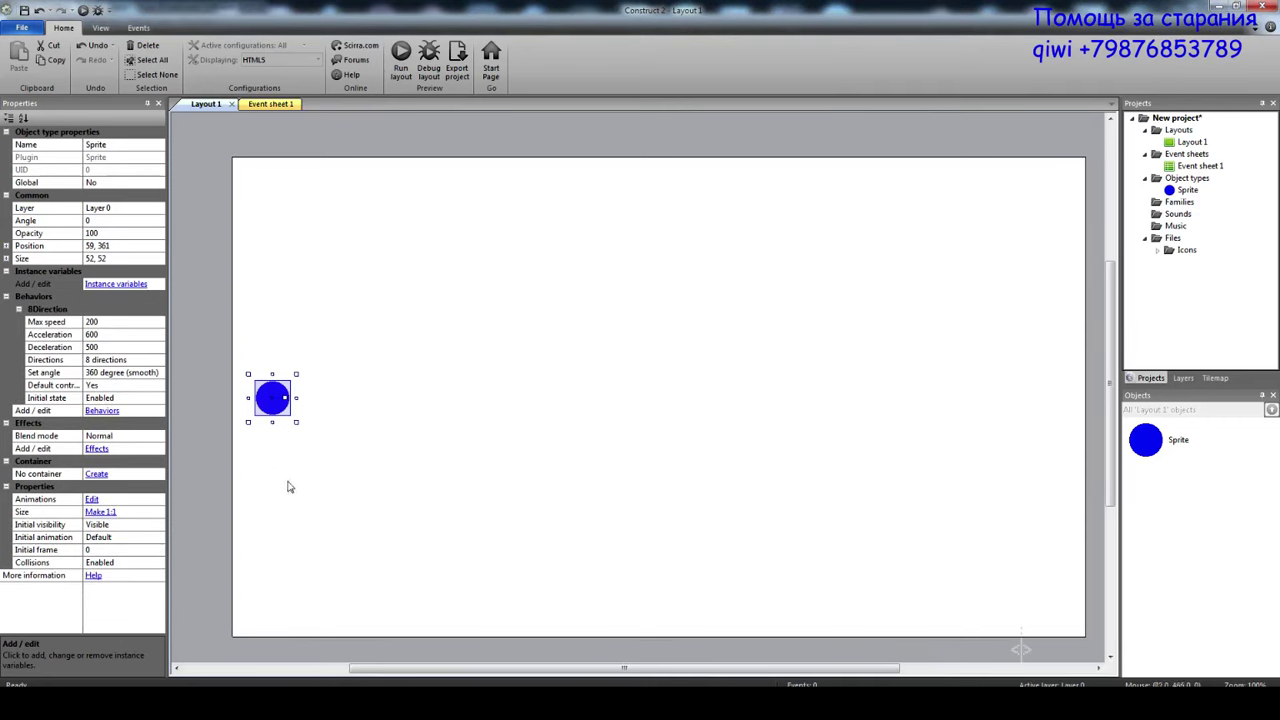
Rename the blue sprite to gg and move it to about 43, 357.
{"action": "left_click", "coordinate": [131, 146]}
{"action": "type", "text": "m"}
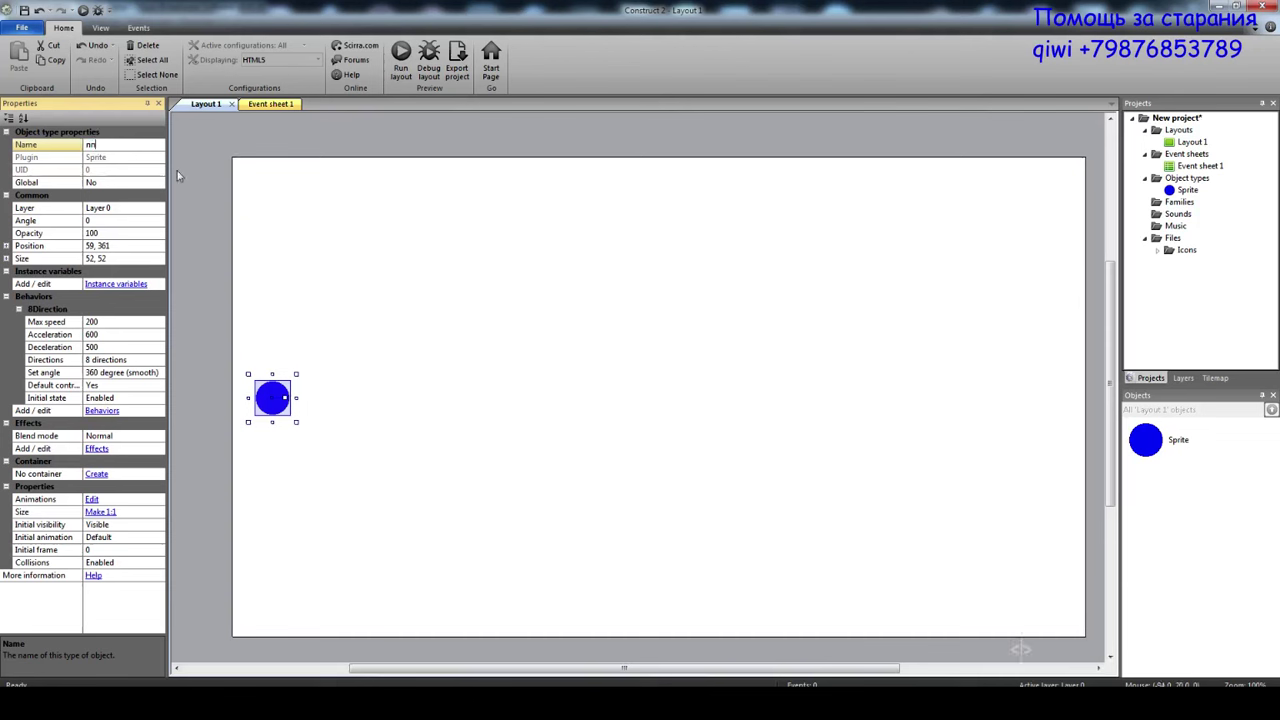
{"action": "key", "text": "Return"}
{"action": "left_click", "coordinate": [206, 265]}
{"action": "left_click_drag", "start_coordinate": [270, 400], "coordinate": [260, 403]}
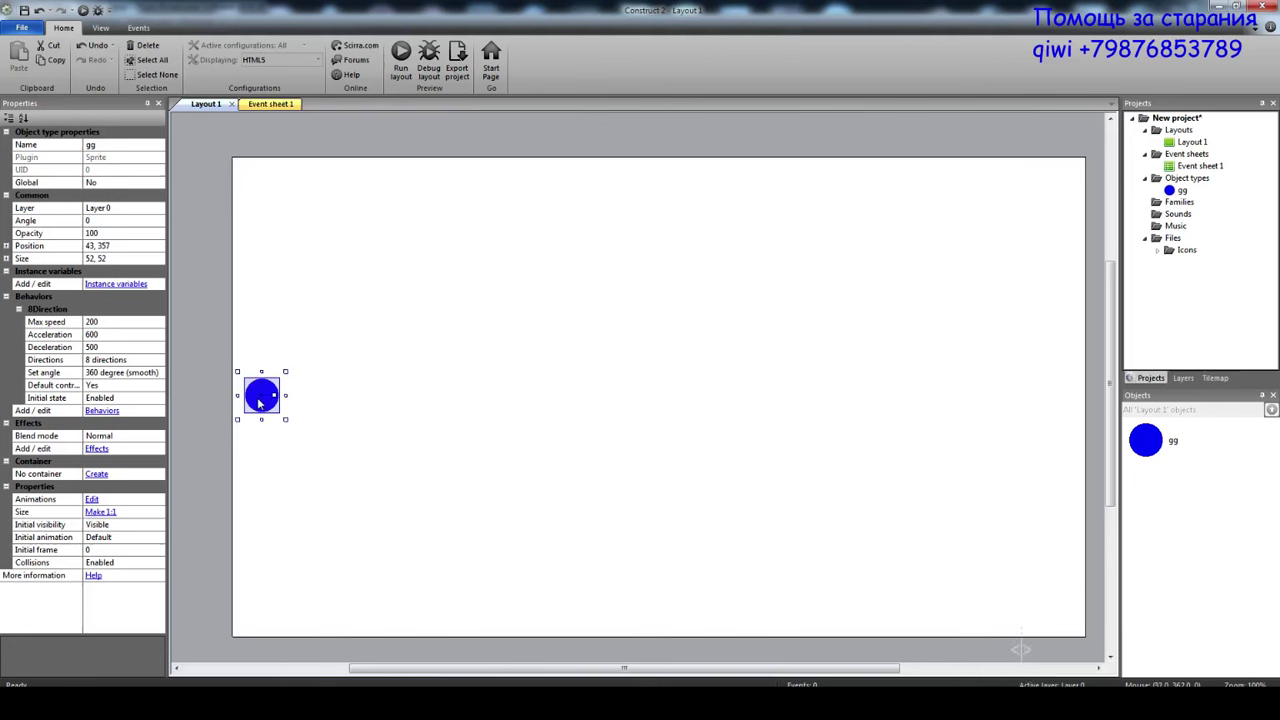
Reposition the blue circle in the layout, settling it at about 110, 346, and deselect it.
{"action": "left_click", "coordinate": [206, 412]}
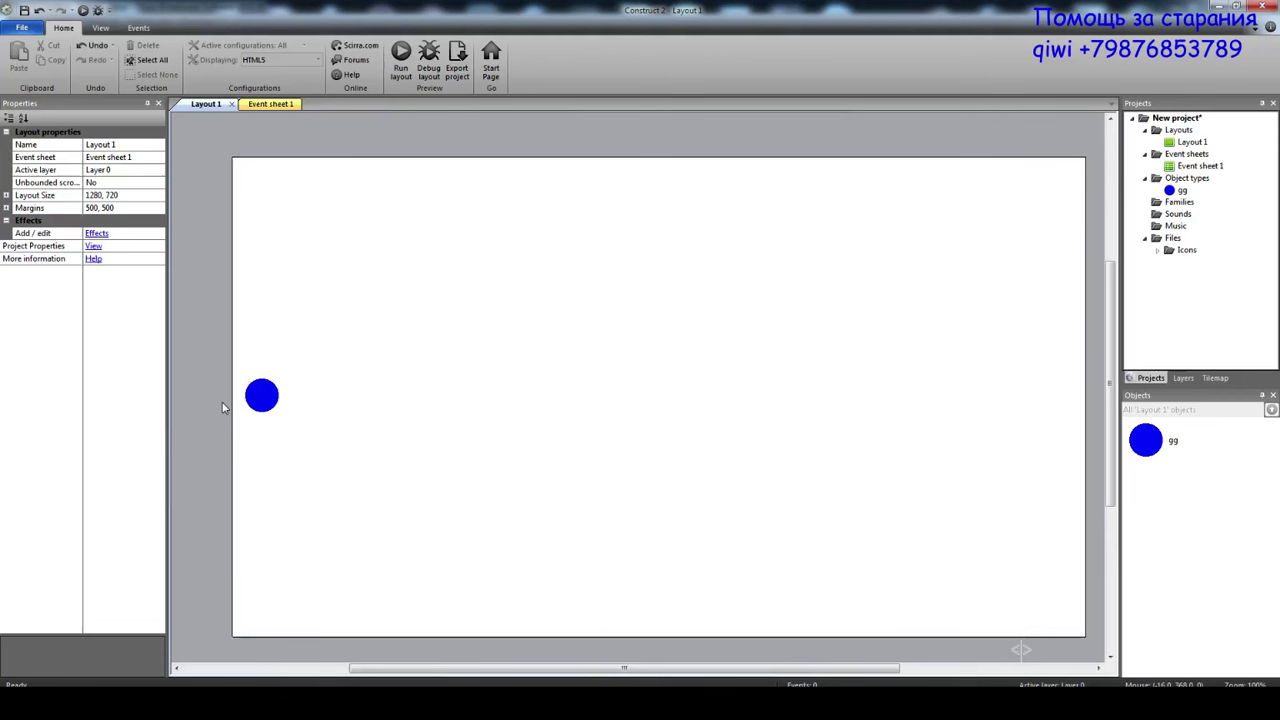
{"action": "left_click", "coordinate": [268, 402]}
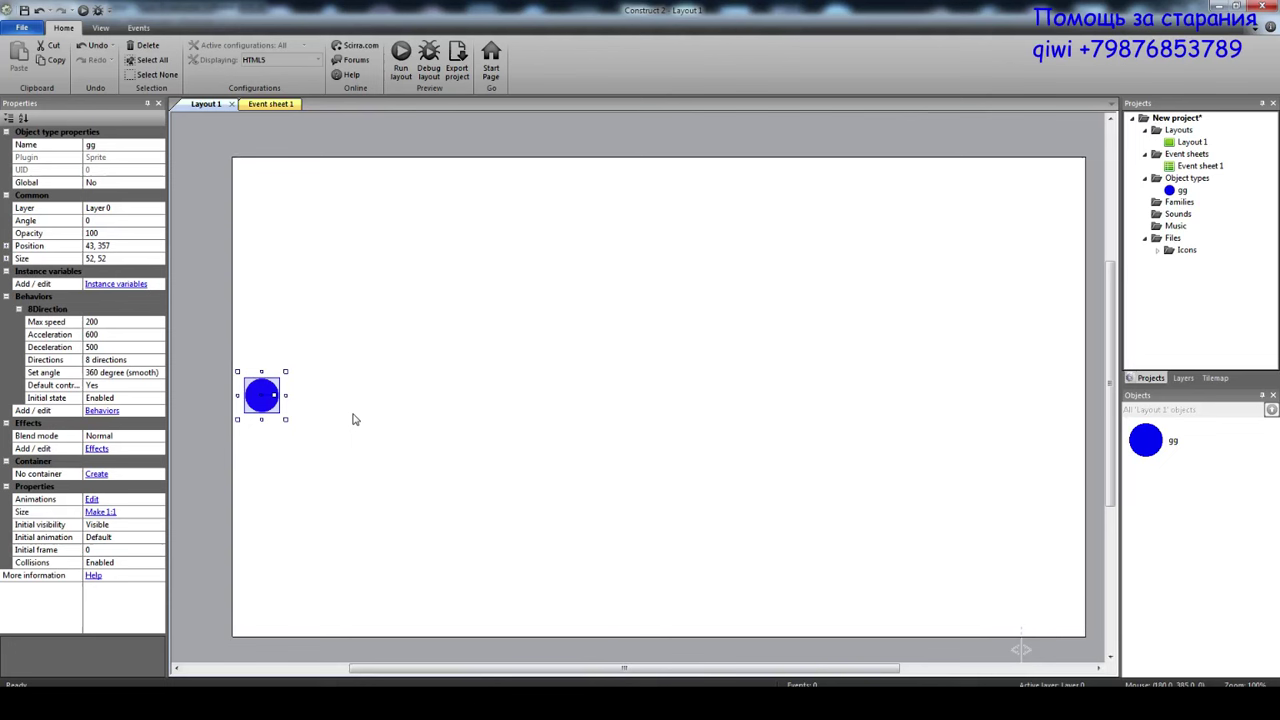
{"action": "left_click_drag", "start_coordinate": [258, 410], "coordinate": [555, 395]}
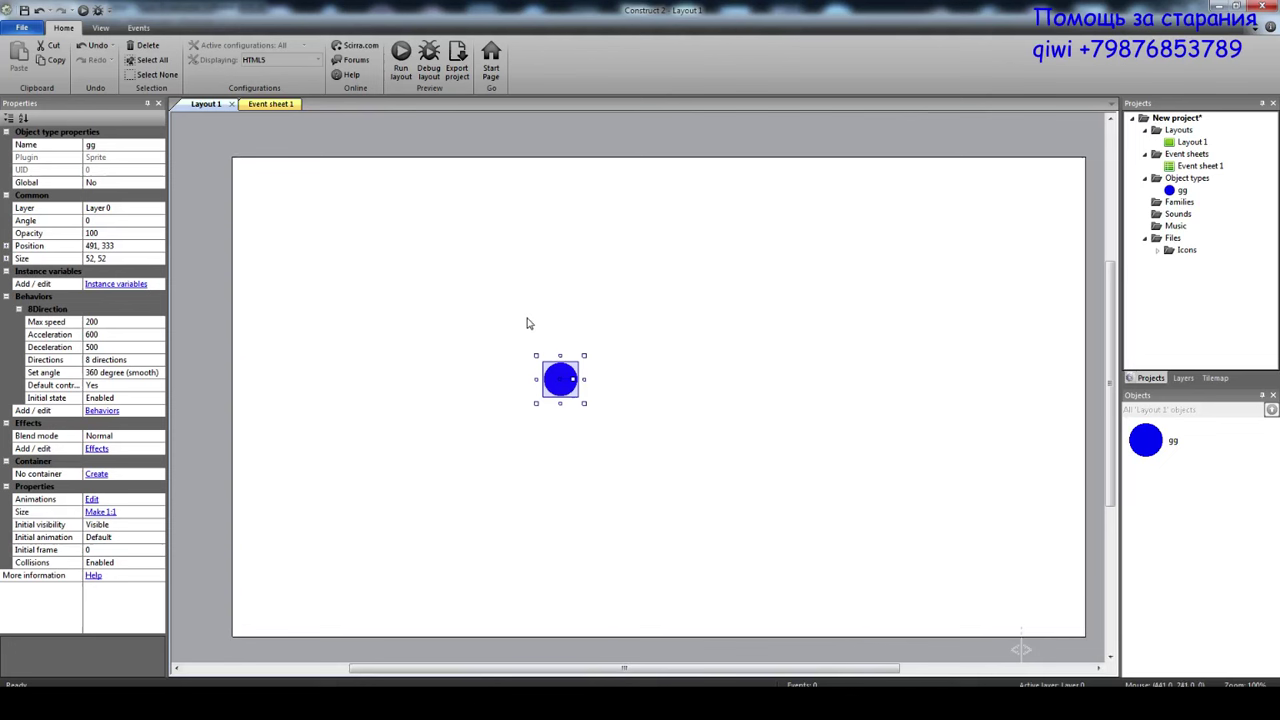
{"action": "left_click_drag", "start_coordinate": [567, 391], "coordinate": [313, 402]}
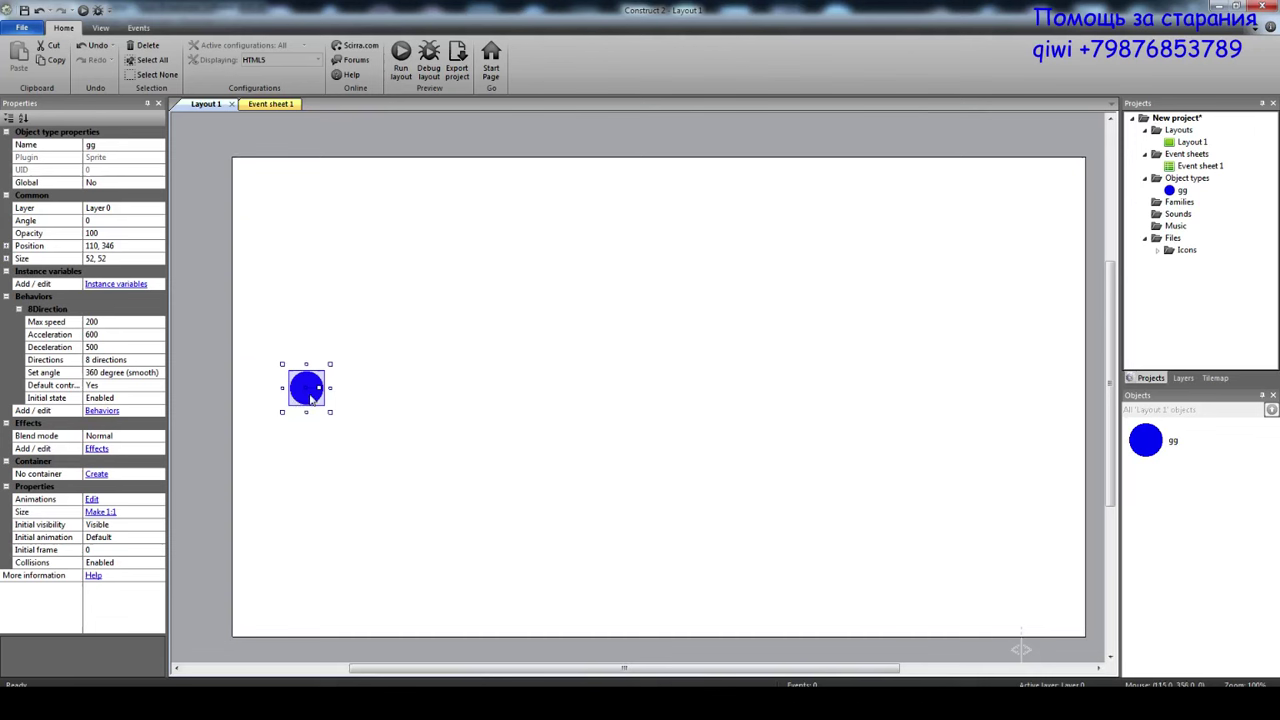
{"action": "left_click", "coordinate": [122, 152]}
{"action": "left_click", "coordinate": [214, 366]}
{"action": "left_click", "coordinate": [287, 400]}
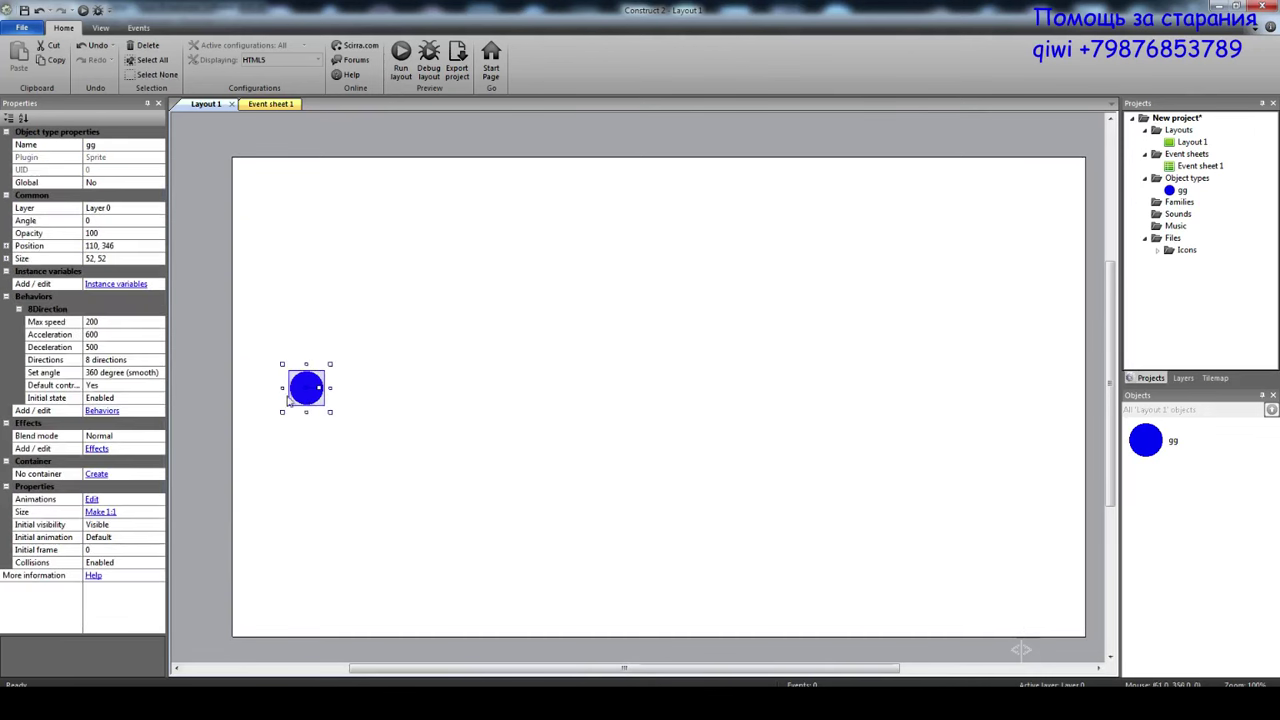
{"action": "left_click", "coordinate": [209, 375]}
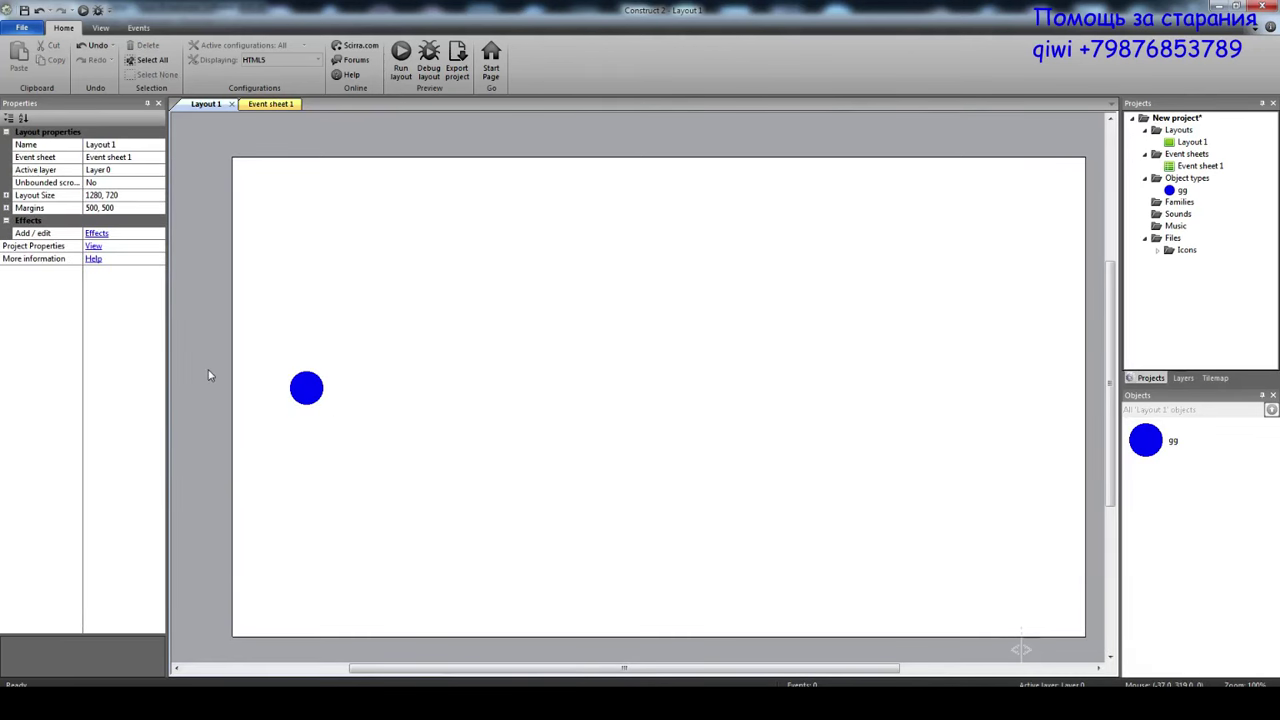
Insert a Tiled Background object into the middle of the layout.
{"action": "double_click", "coordinate": [209, 375]}
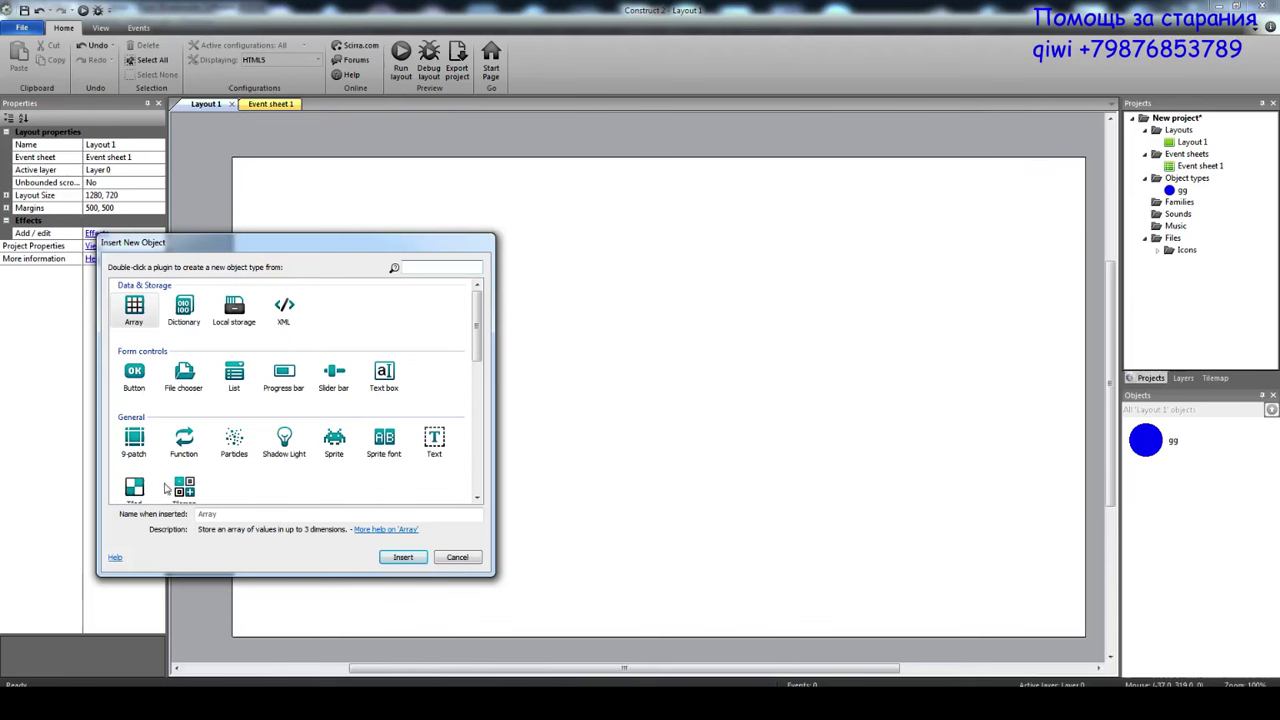
{"action": "scroll", "coordinate": [290, 420], "scroll_direction": "down", "scroll_amount": 1}
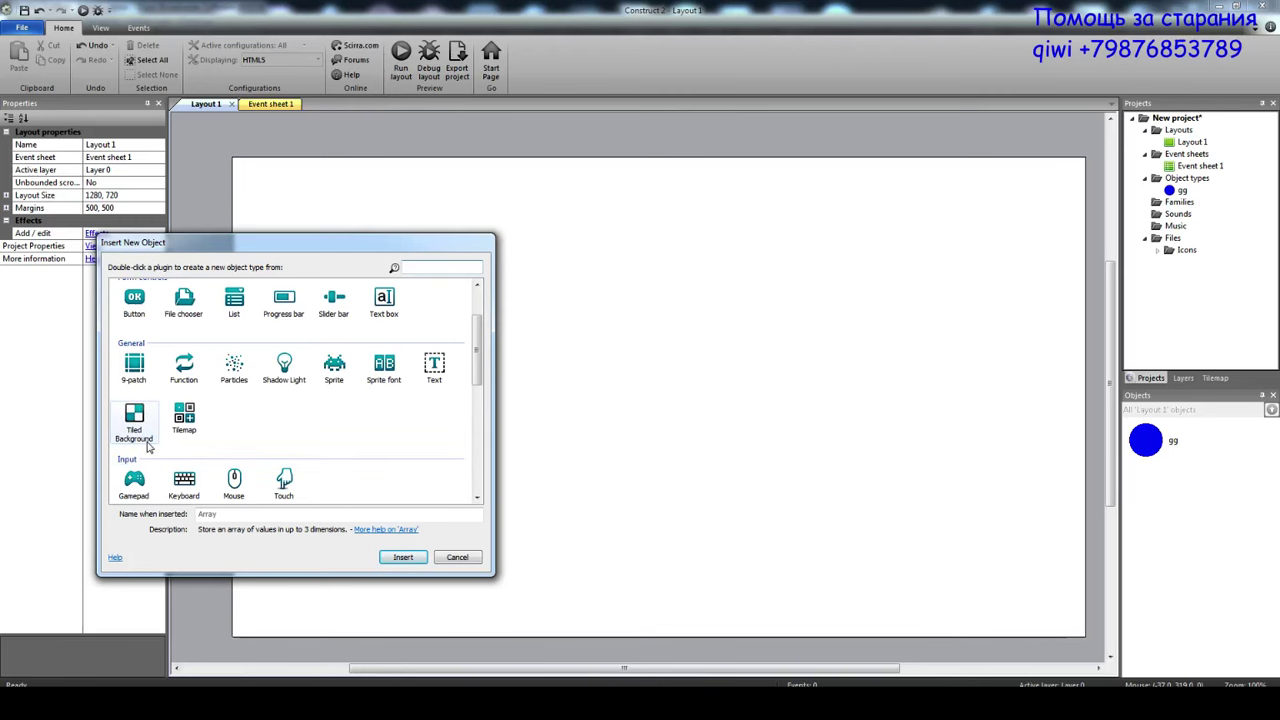
{"action": "double_click", "coordinate": [140, 440]}
{"action": "left_click", "coordinate": [440, 406]}
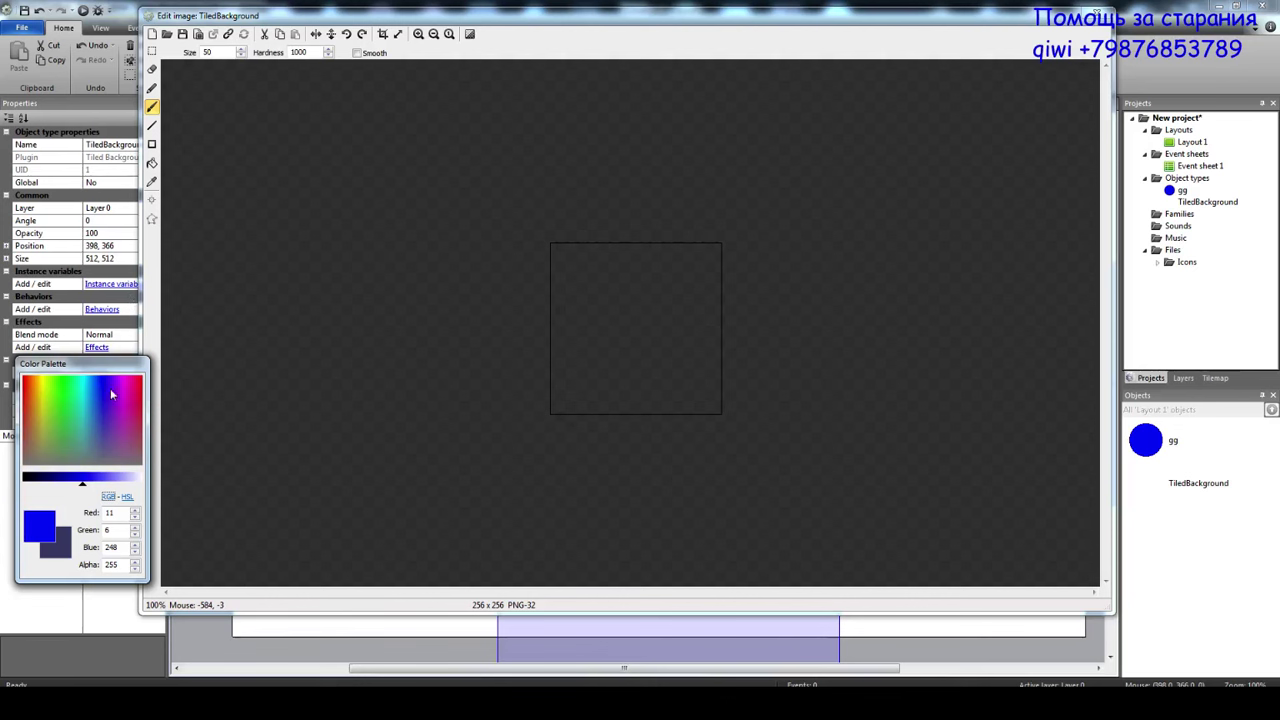
Fill the whole tiled background image with red and close the image editor.
{"action": "mouse_move", "coordinate": [60, 413]}
{"action": "left_mouse_down"}
{"action": "mouse_move", "coordinate": [50, 445]}
{"action": "mouse_move", "coordinate": [110, 372]}
{"action": "mouse_move", "coordinate": [107, 387]}
{"action": "mouse_move", "coordinate": [186, 357]}
{"action": "left_mouse_up"}
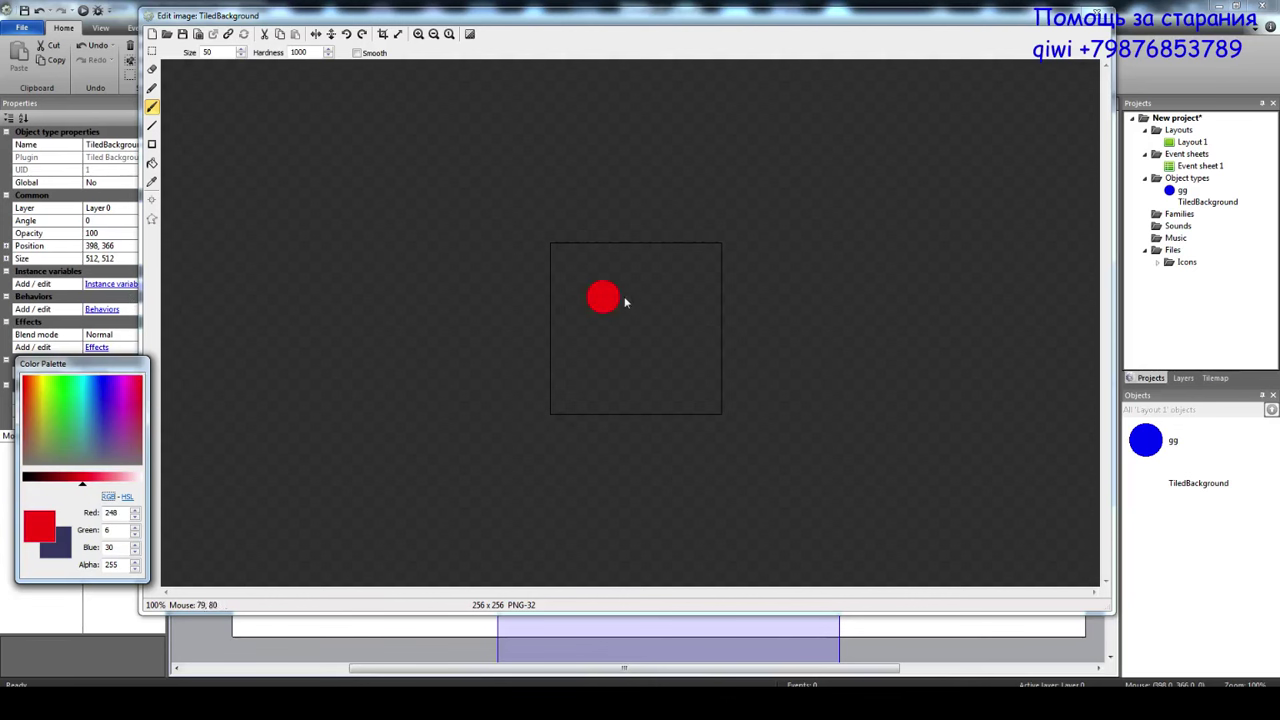
{"action": "left_click", "coordinate": [623, 298]}
{"action": "left_click", "coordinate": [152, 164]}
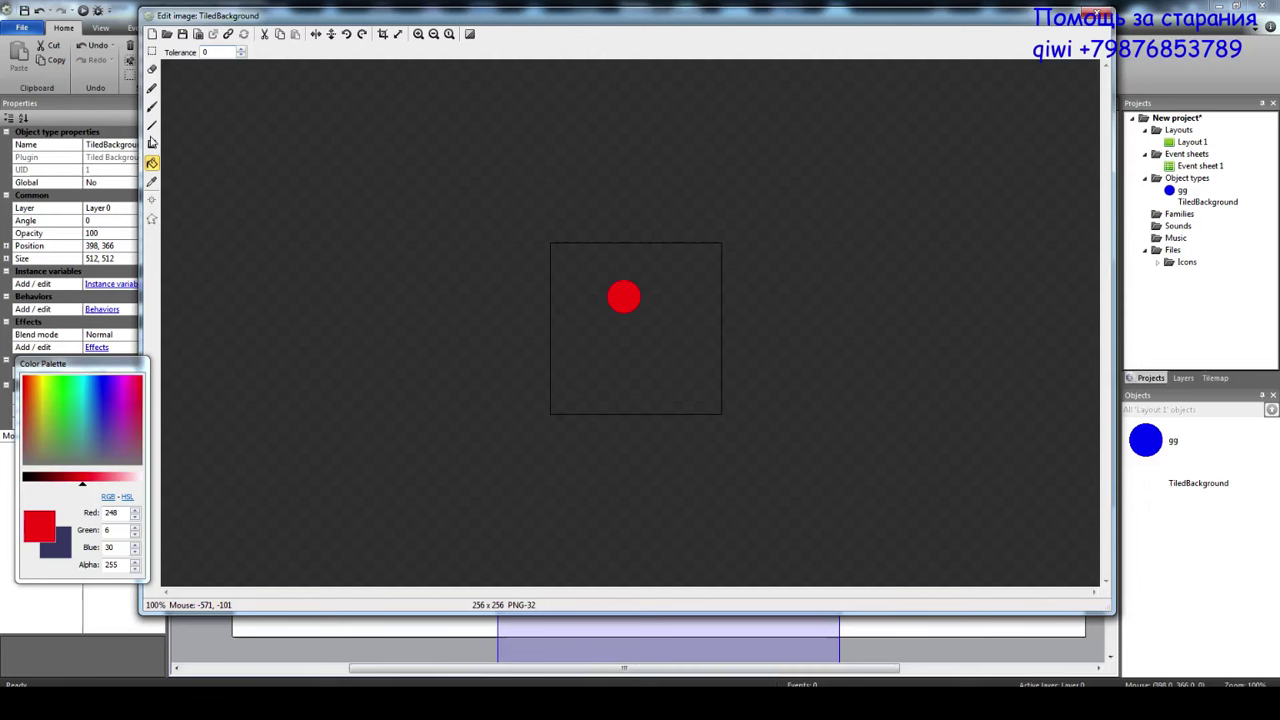
{"action": "left_click", "coordinate": [611, 322]}
{"action": "left_click", "coordinate": [1100, 17]}
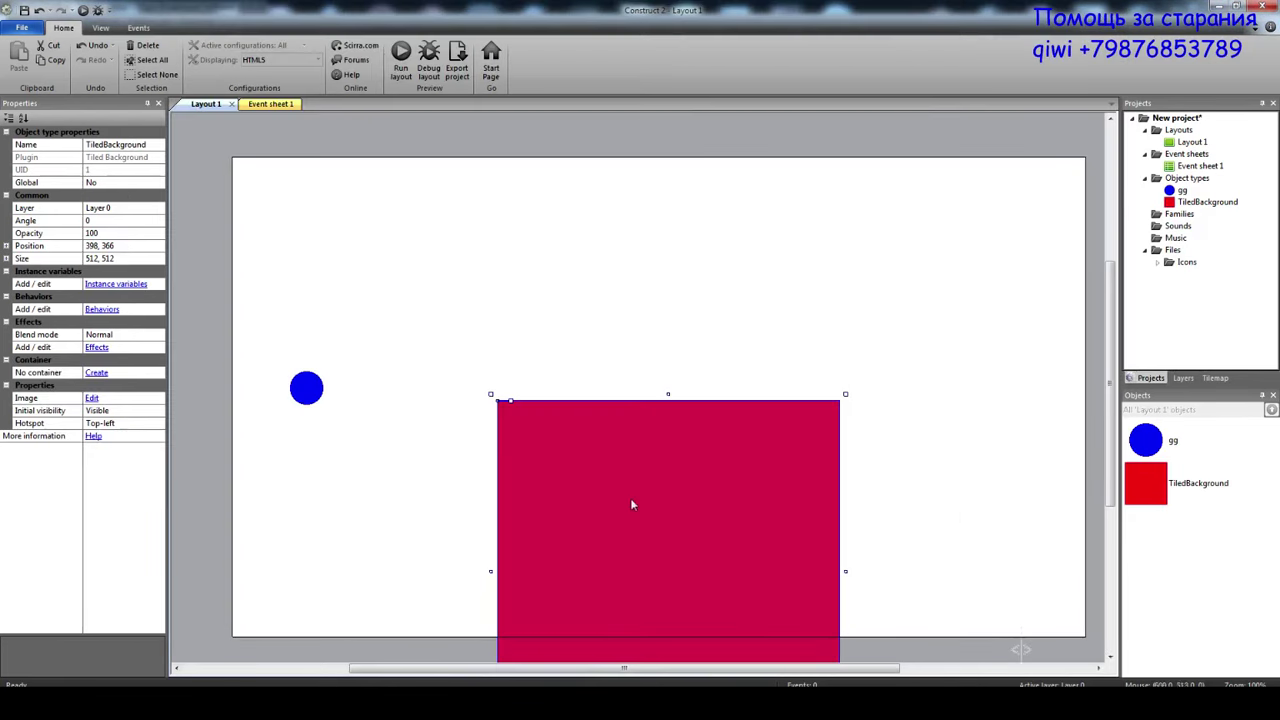
Shrink the red block to about 173 x 164 and place it at about 290, 141.
{"action": "left_click_drag", "start_coordinate": [634, 503], "coordinate": [638, 387]}
{"action": "left_click_drag", "start_coordinate": [852, 637], "coordinate": [543, 503], "text": "shift"}
{"action": "left_click_drag", "start_coordinate": [532, 356], "coordinate": [585, 373]}
{"action": "left_click_drag", "start_coordinate": [634, 304], "coordinate": [497, 314]}
{"action": "left_click_drag", "start_coordinate": [488, 362], "coordinate": [490, 340]}
{"action": "left_click_drag", "start_coordinate": [490, 297], "coordinate": [481, 321]}
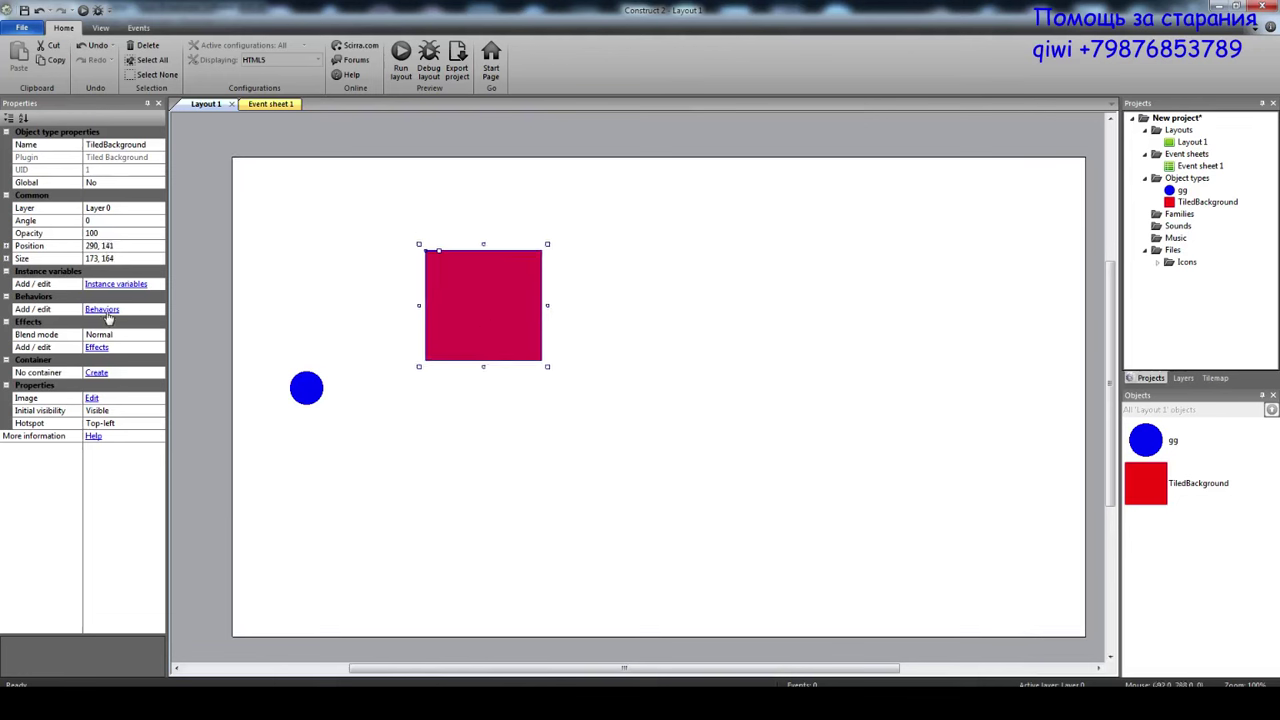
Add the Shadow Caster behavior to the red block and move the block to about 479, 119.
{"action": "left_click", "coordinate": [106, 313]}
{"action": "left_click", "coordinate": [540, 280]}
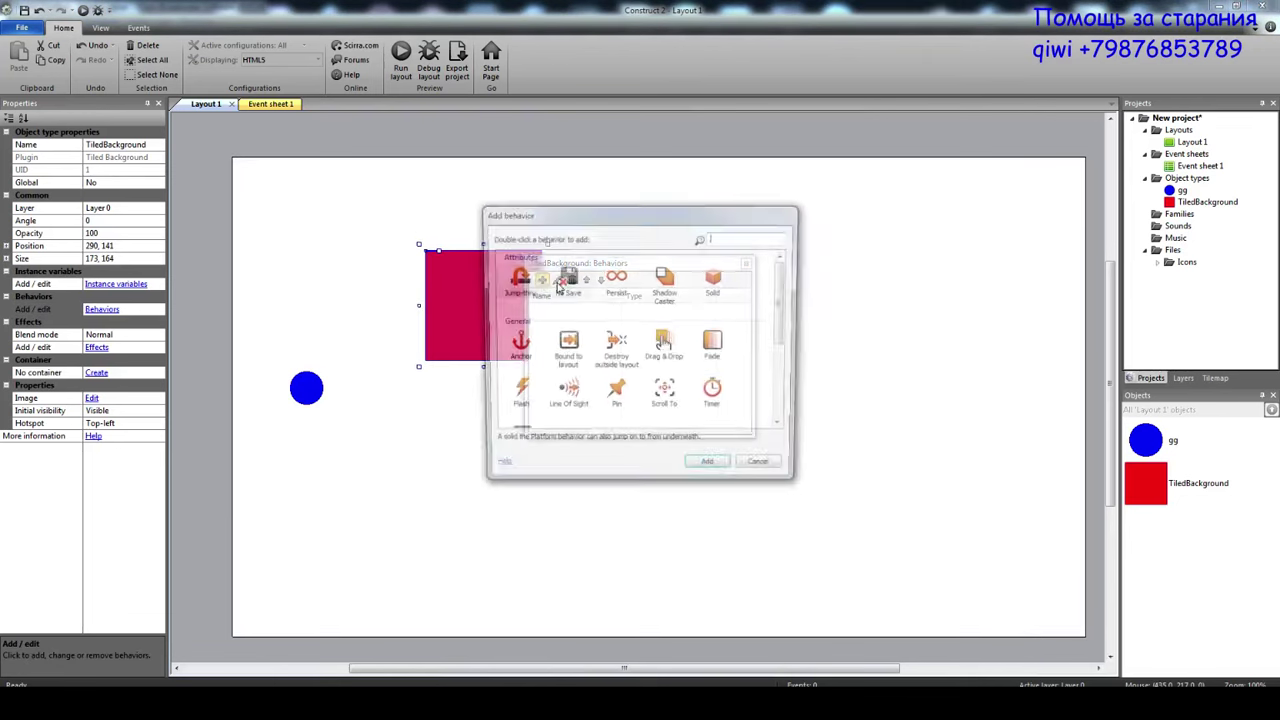
{"action": "double_click", "coordinate": [665, 283]}
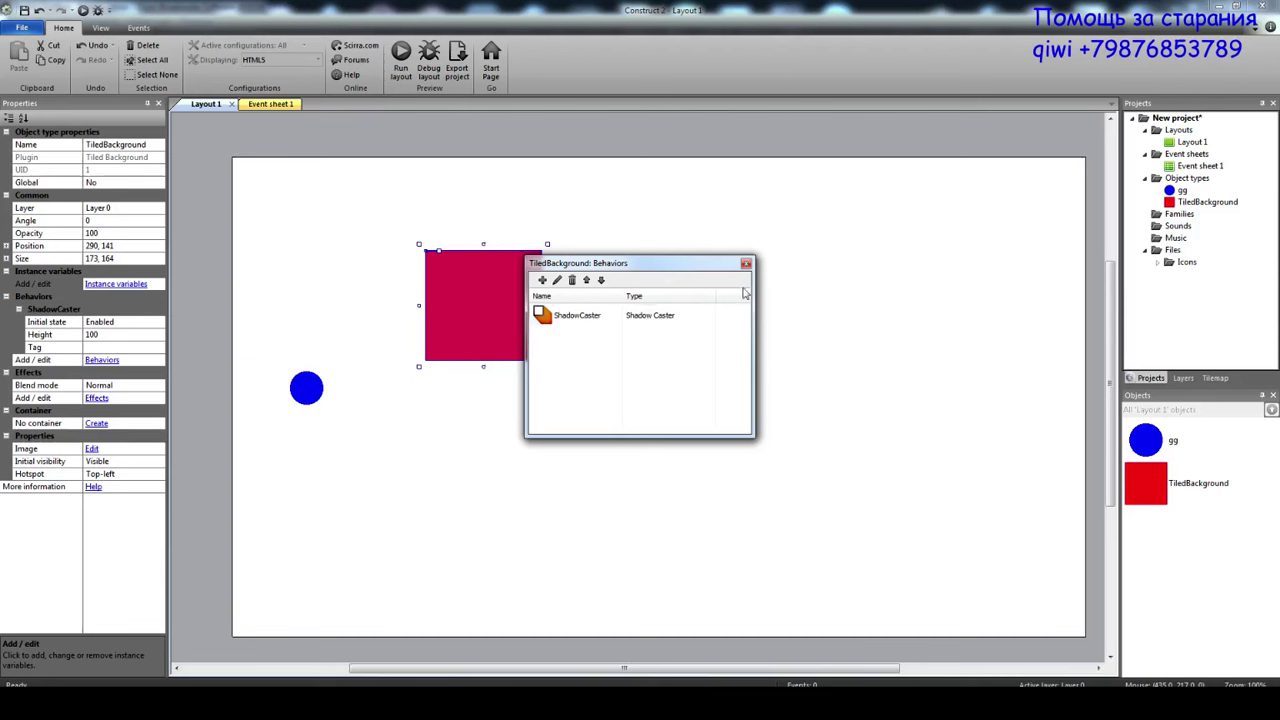
{"action": "left_click", "coordinate": [748, 264]}
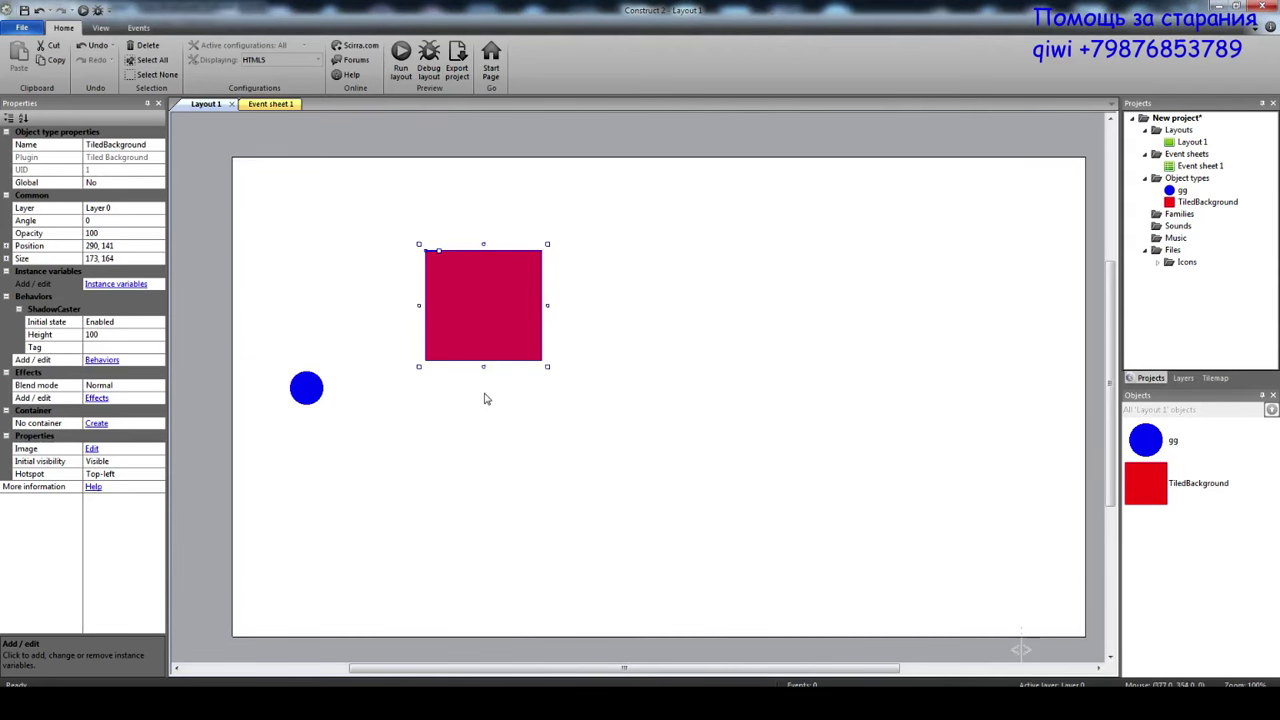
{"action": "left_click_drag", "start_coordinate": [476, 332], "coordinate": [600, 310]}
Insert a Shadow Light object and place it between the blue circle and the red block, slightly below both.
{"action": "middle_click_drag", "start_coordinate": [480, 400], "coordinate": [357, 426]}
{"action": "double_click", "coordinate": [275, 416]}
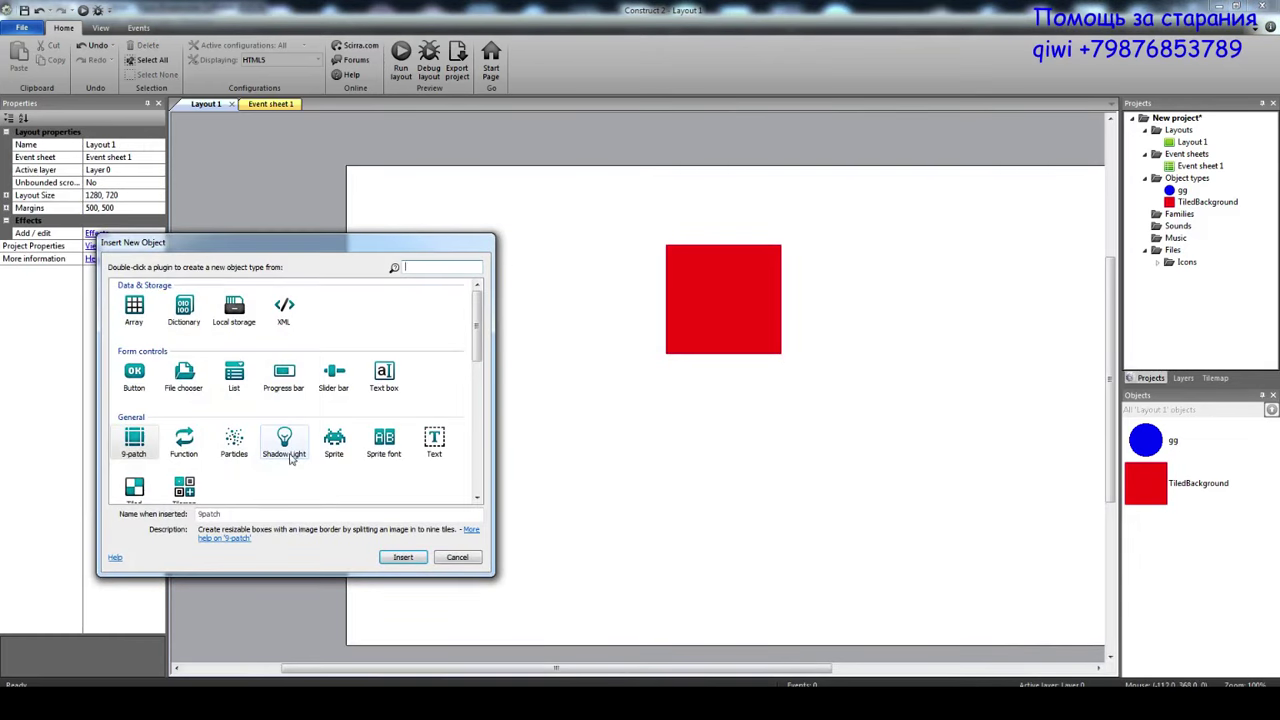
{"action": "double_click", "coordinate": [290, 458]}
{"action": "left_click", "coordinate": [283, 458]}
{"action": "left_click_drag", "start_coordinate": [287, 452], "coordinate": [466, 203]}
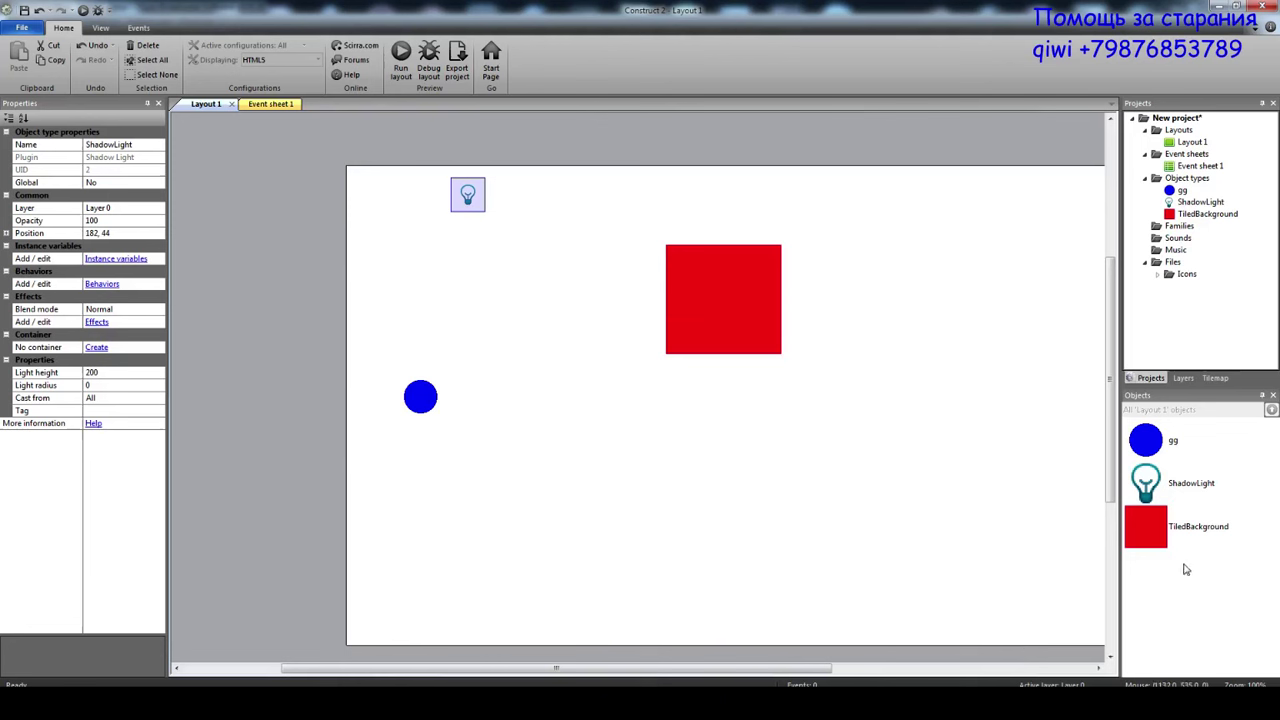
{"action": "left_click_drag", "start_coordinate": [471, 200], "coordinate": [436, 231]}
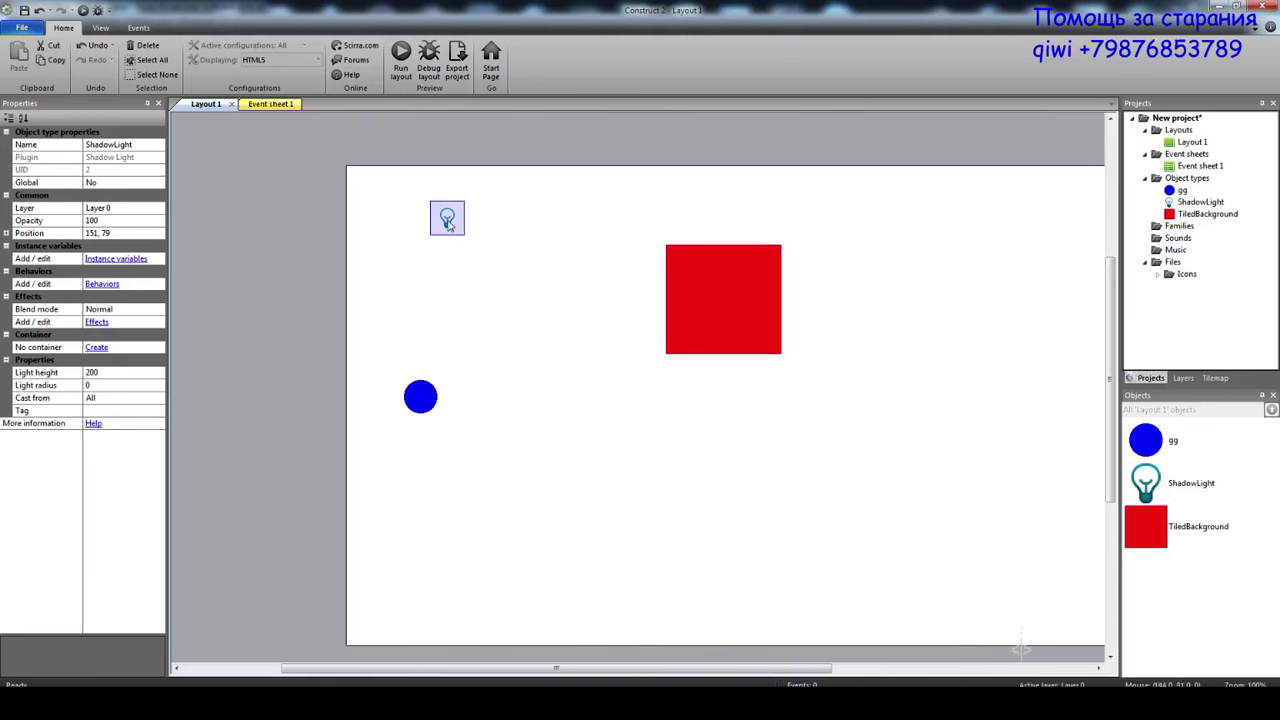
{"action": "left_click_drag", "start_coordinate": [445, 222], "coordinate": [562, 468]}
Run the layout in the browser to check the shadow cast by the block, and close the preview.
{"action": "left_click", "coordinate": [420, 396]}
{"action": "left_click", "coordinate": [703, 335]}
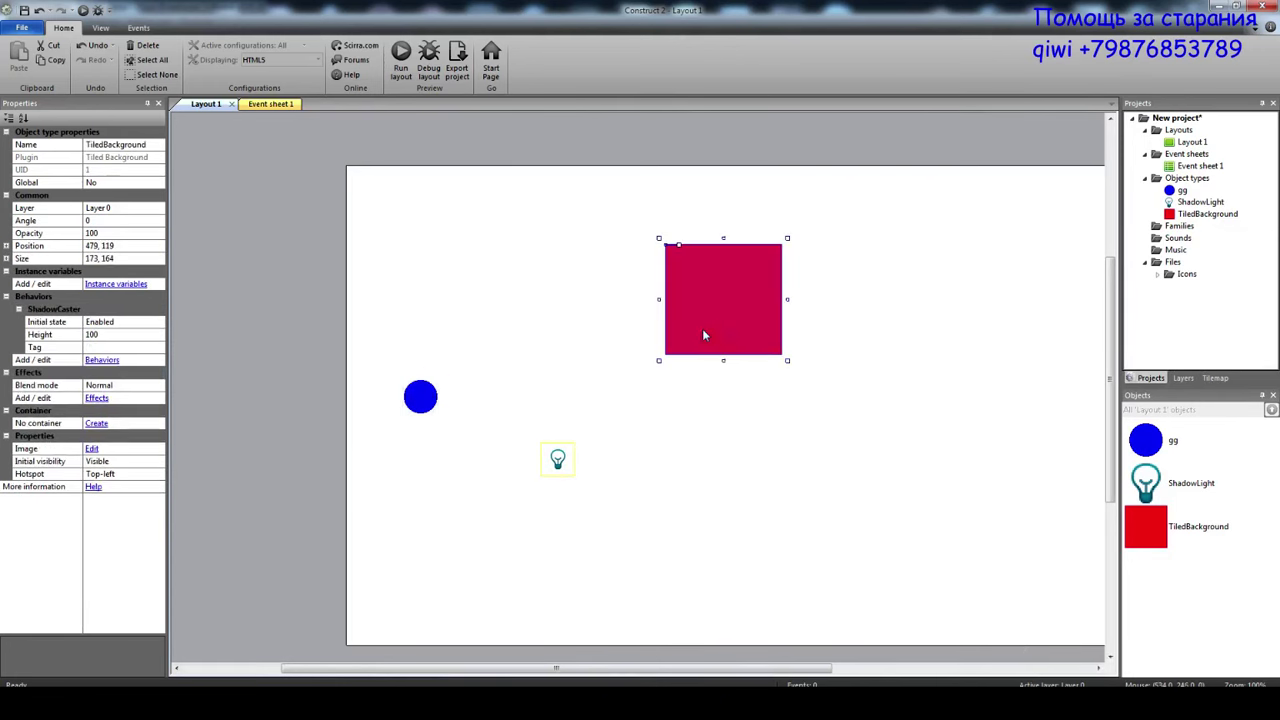
{"action": "left_click", "coordinate": [401, 58]}
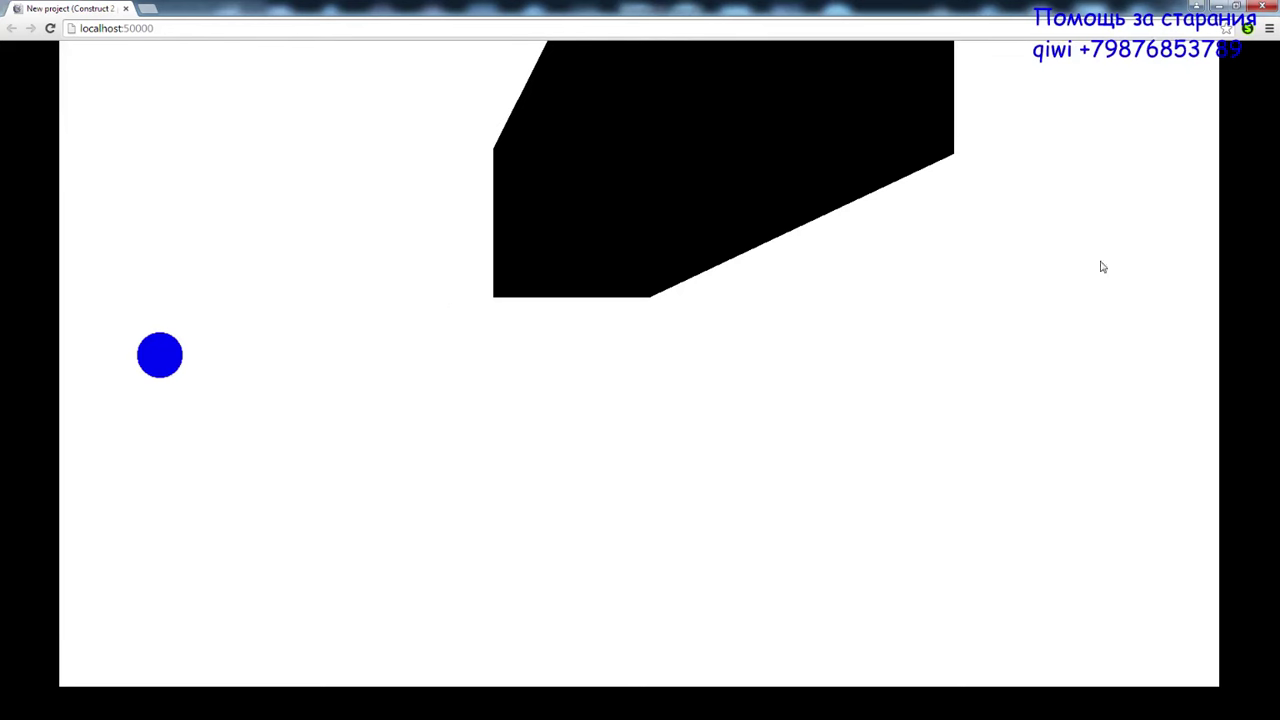
{"action": "left_click", "coordinate": [126, 9]}
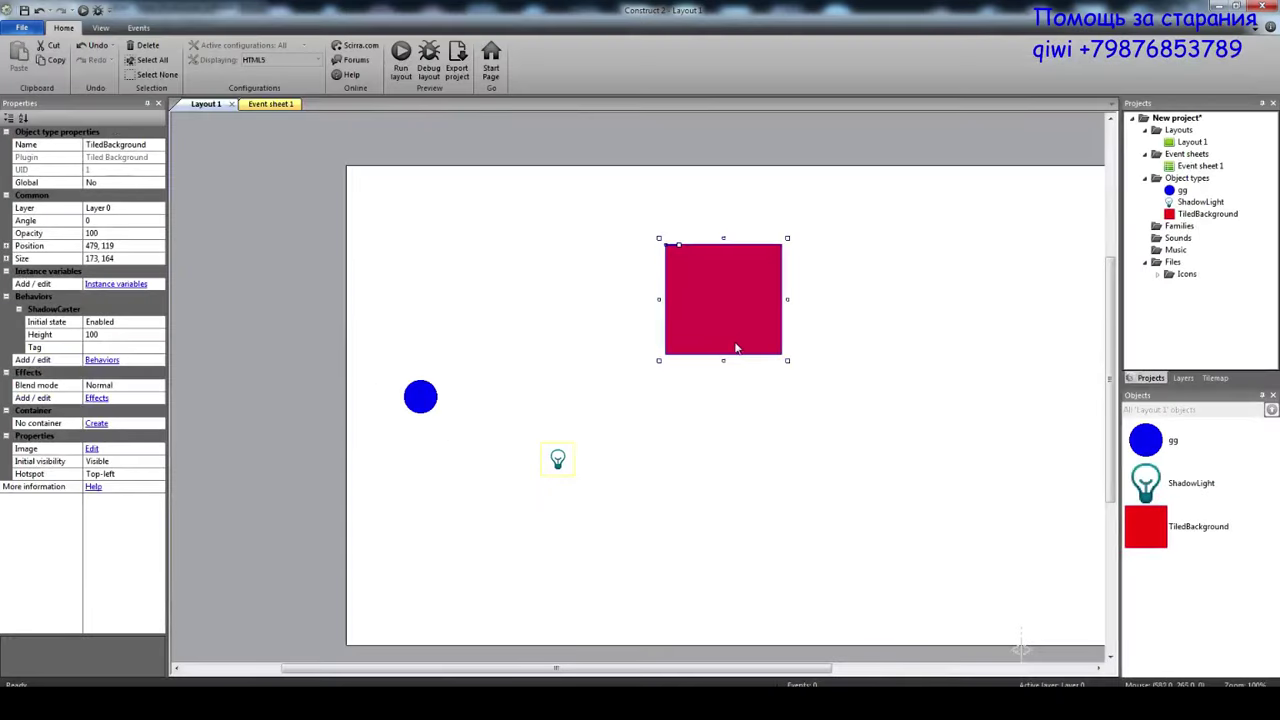
Send the red block to the top of its layer and set its Shadow Caster height to 10000.
{"action": "right_click", "coordinate": [734, 328]}
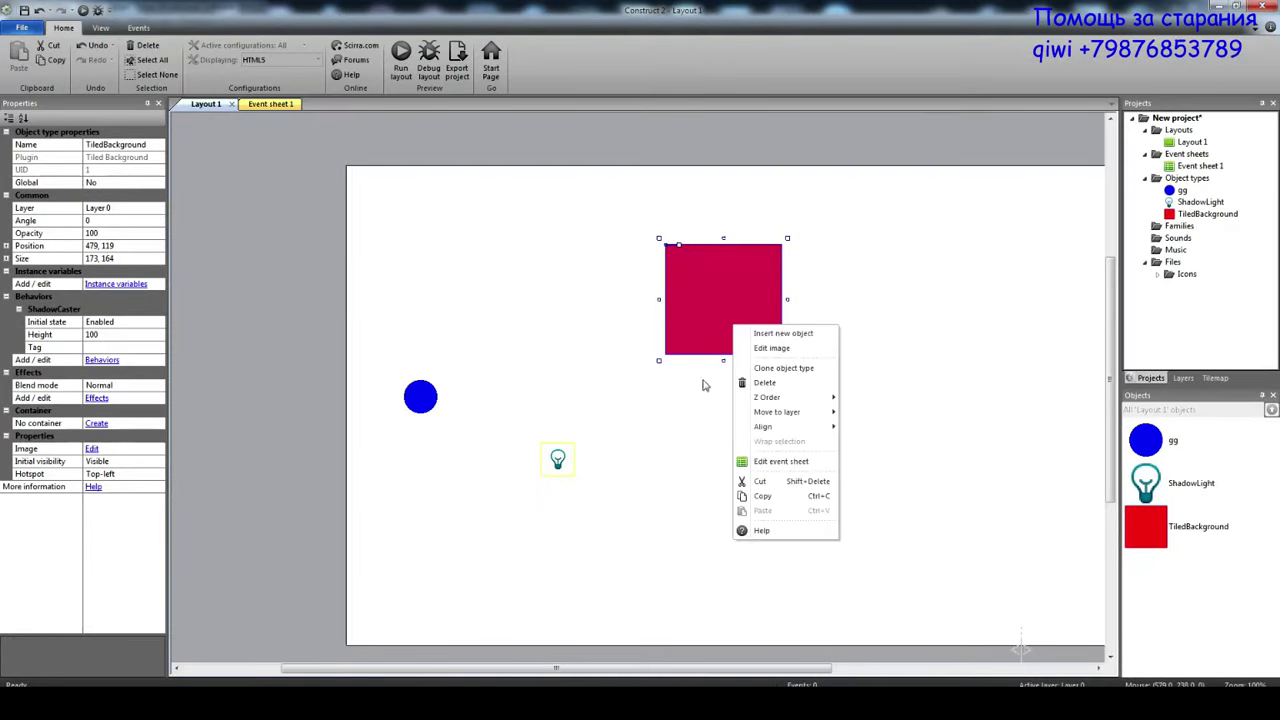
{"action": "mouse_move", "coordinate": [790, 397]}
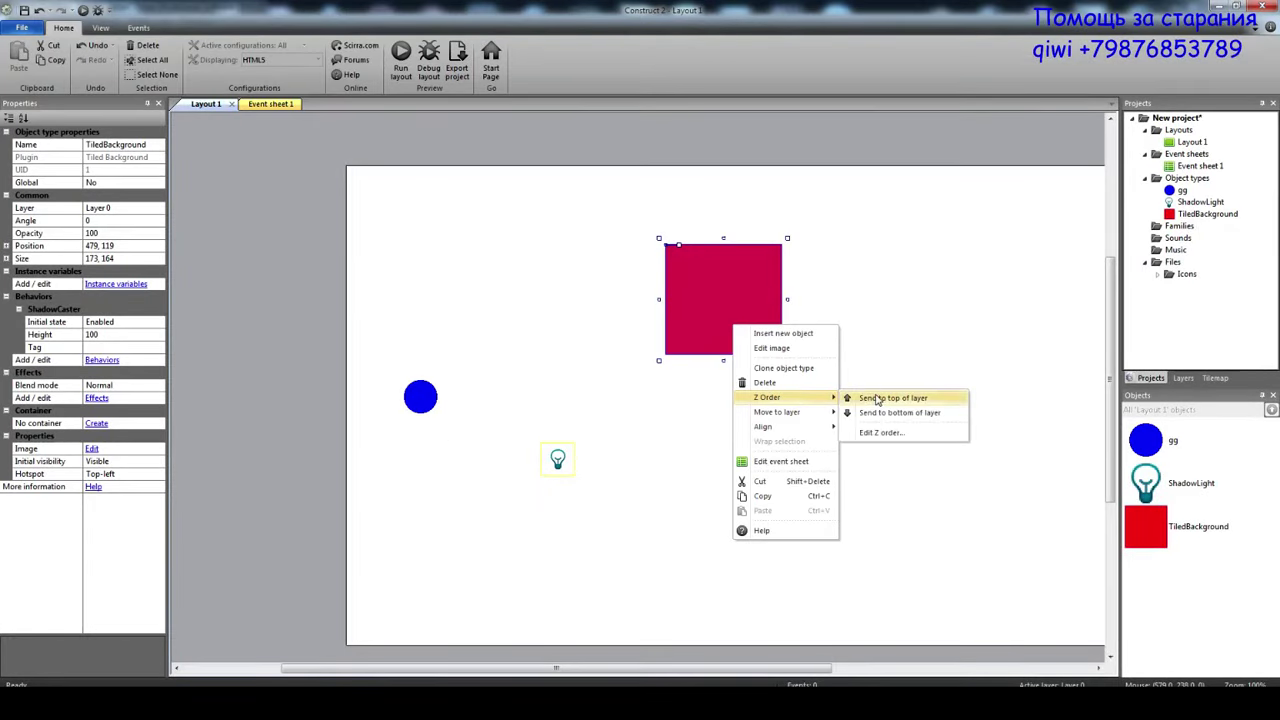
{"action": "left_click", "coordinate": [877, 398]}
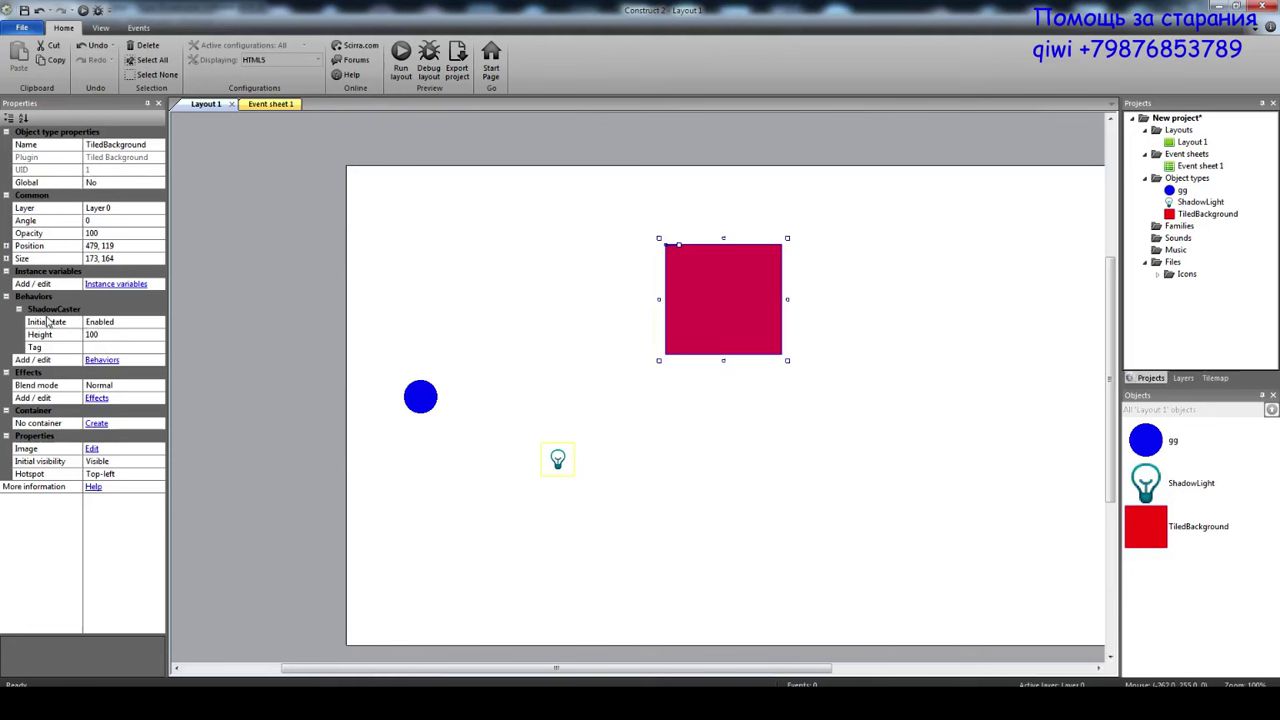
{"action": "left_click", "coordinate": [120, 334]}
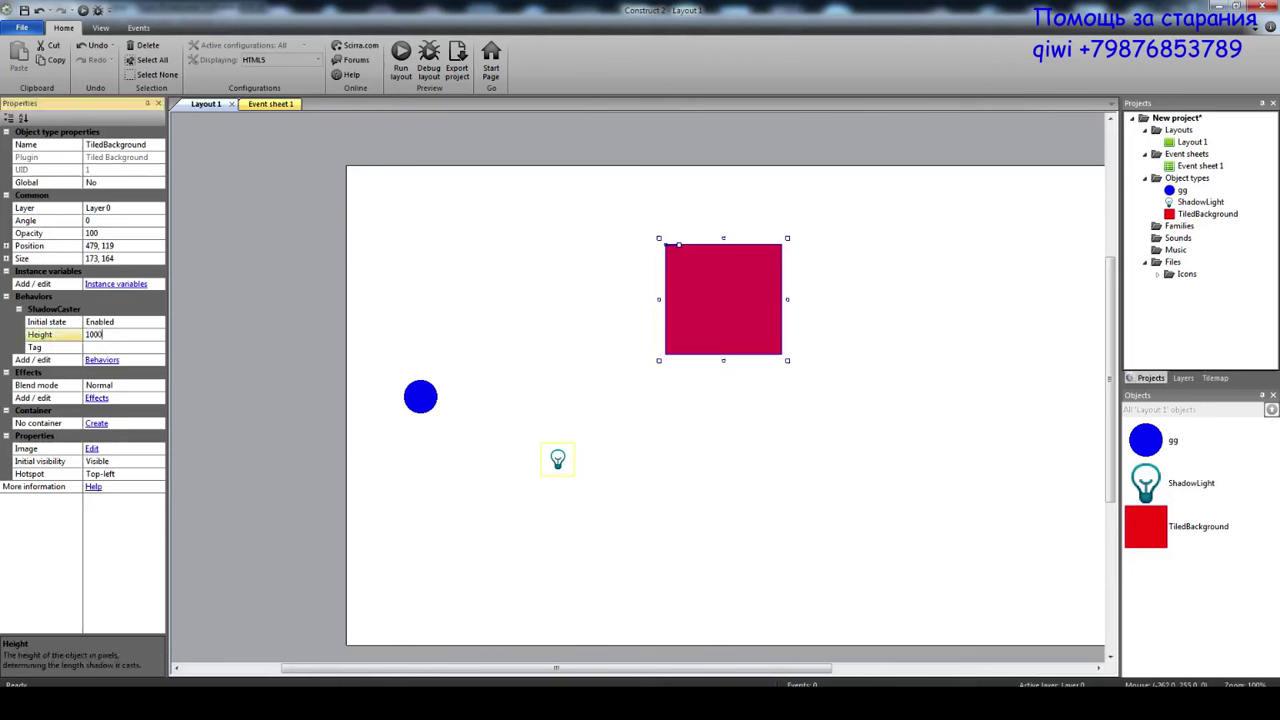
{"action": "left_click", "coordinate": [214, 366]}
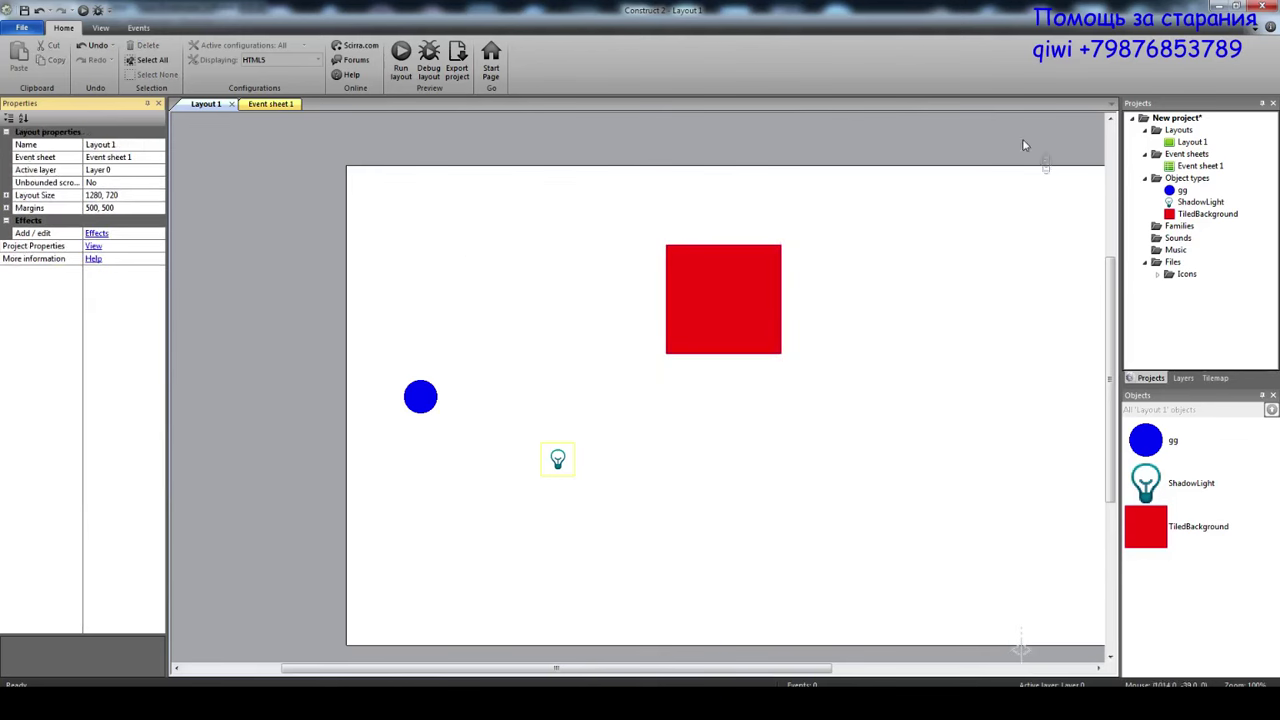
Move the shadow light closer to the blue circle, to about 255, 439.
{"action": "left_click", "coordinate": [558, 460]}
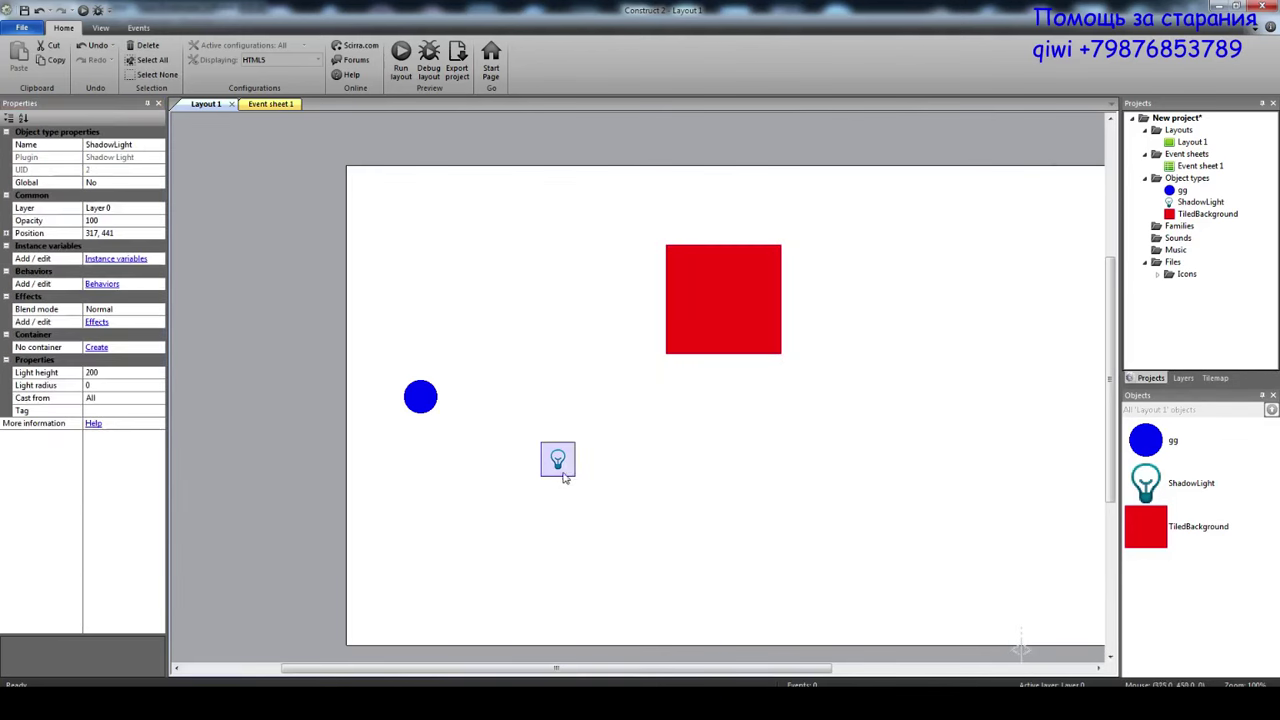
{"action": "left_click_drag", "start_coordinate": [565, 470], "coordinate": [522, 468]}
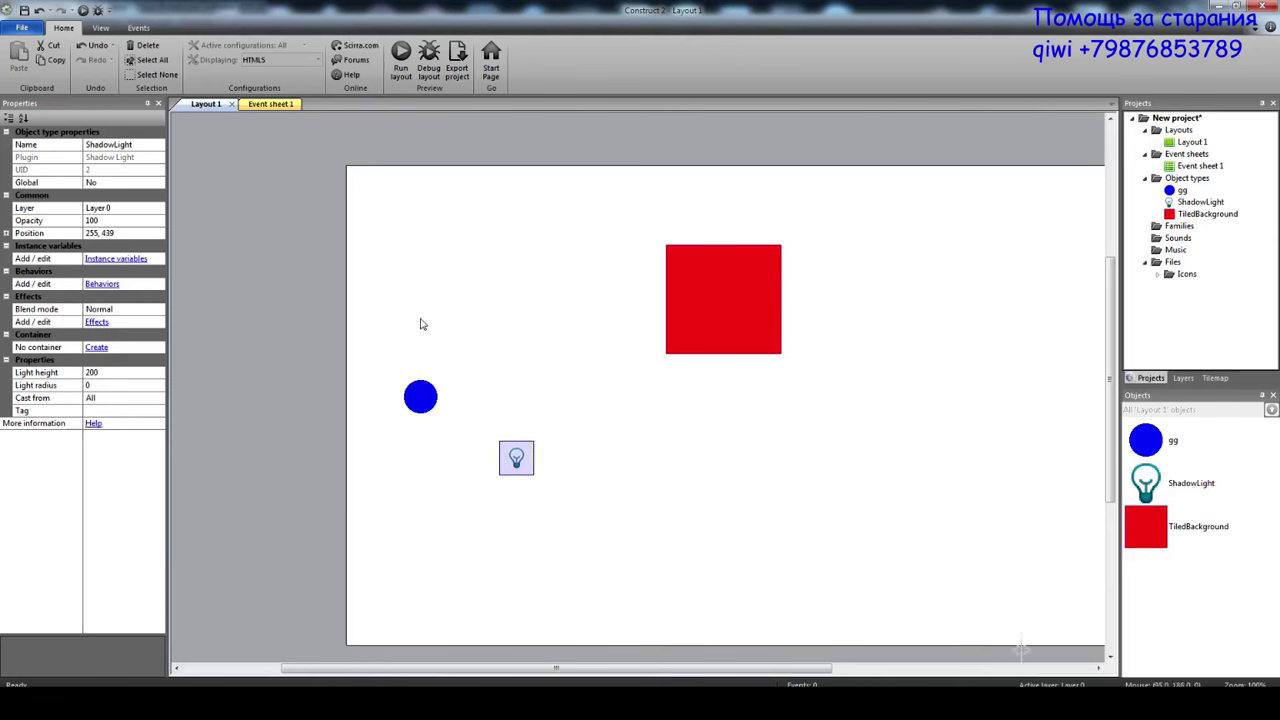
Run the layout, move the blue player around the red block to check the longer shadow, and close the preview.
{"action": "left_click", "coordinate": [400, 58]}
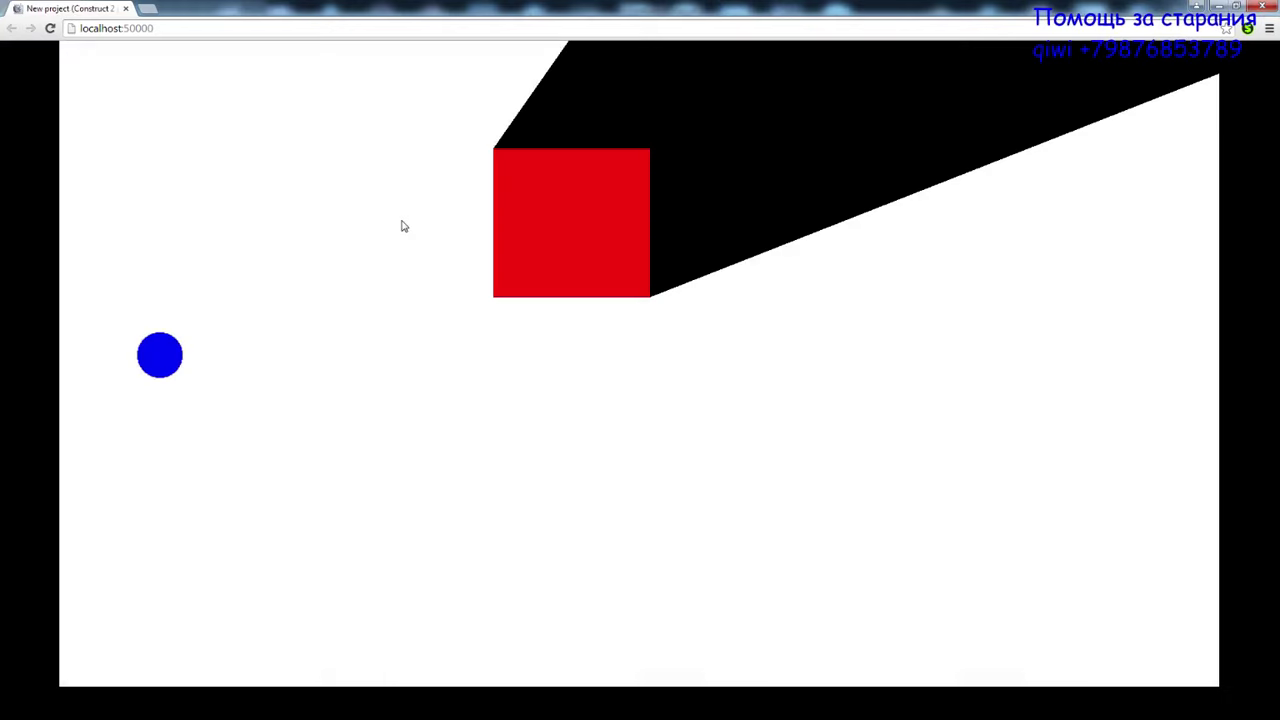
{"action": "key", "text": "Right"}
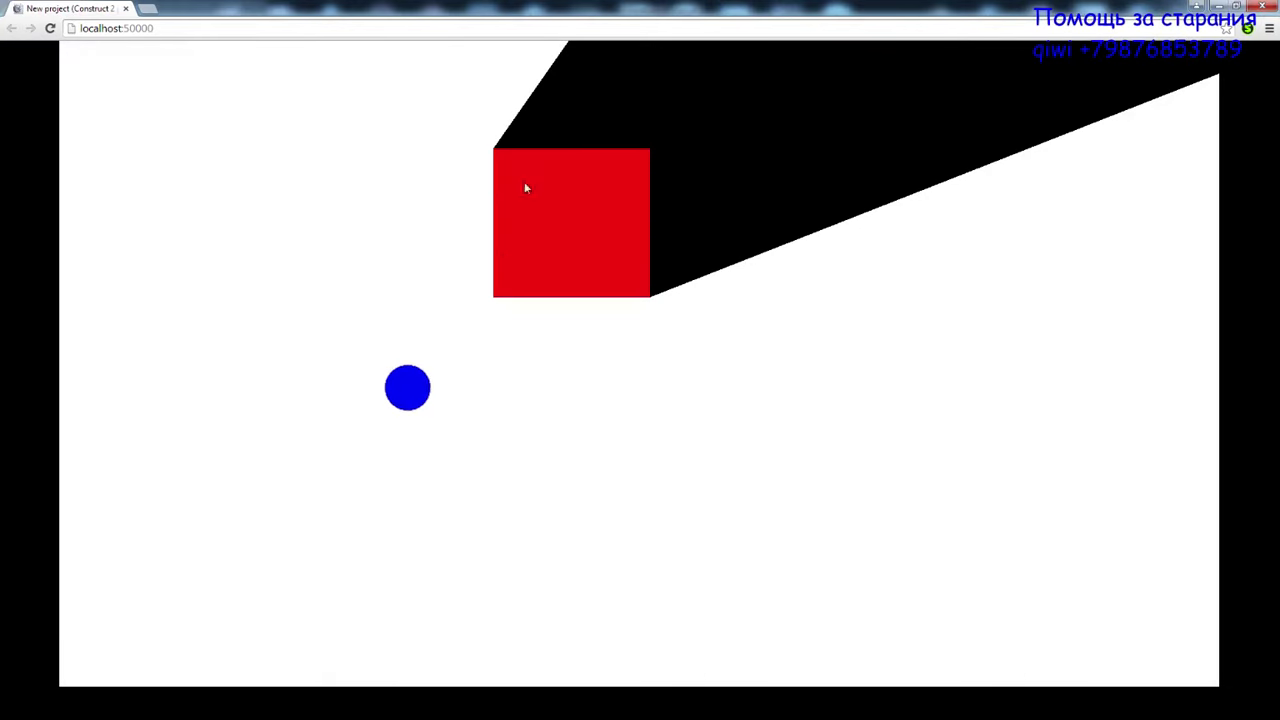
{"action": "key", "text": "Right"}
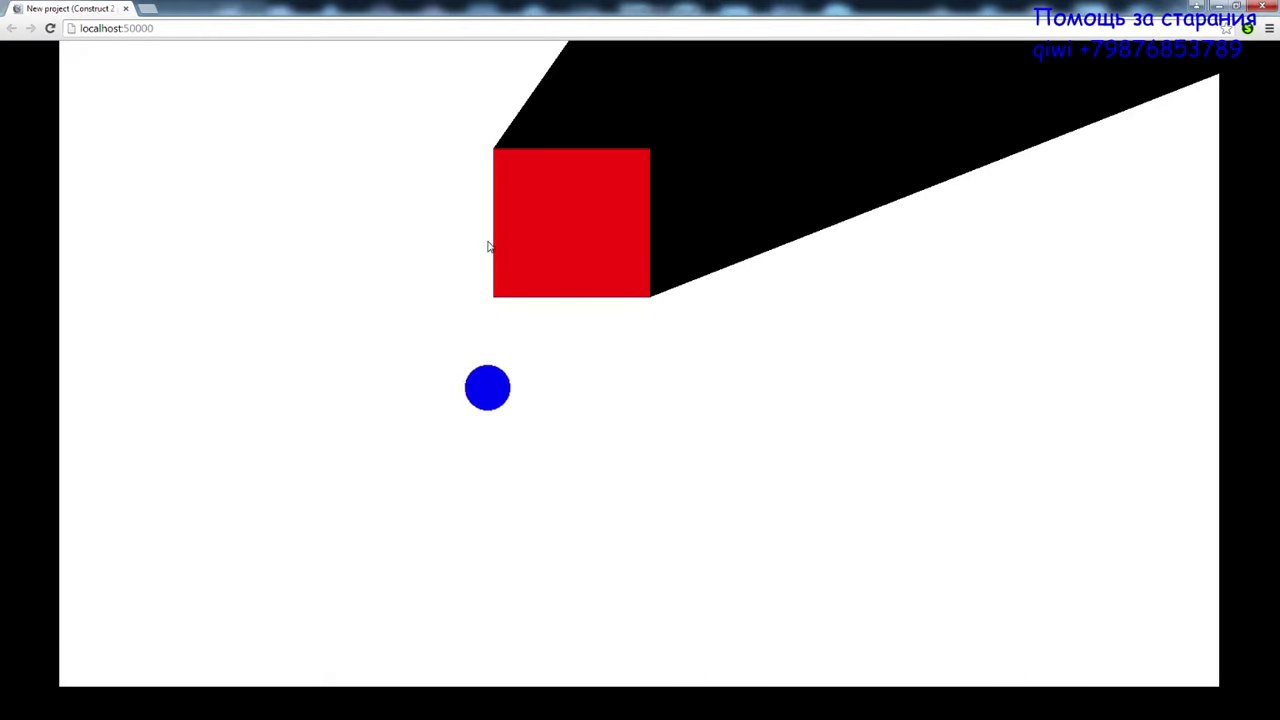
{"action": "key", "text": "Up"}
{"action": "key", "text": "Up"}
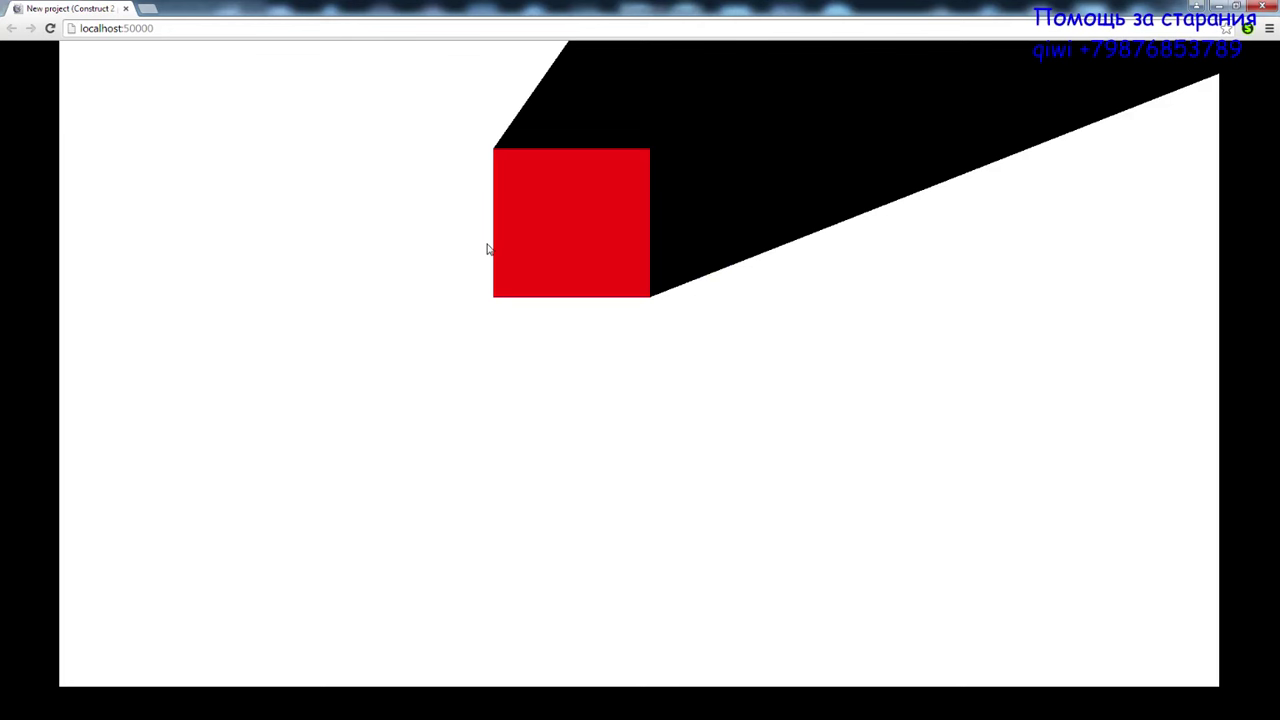
{"action": "key", "text": "Left"}
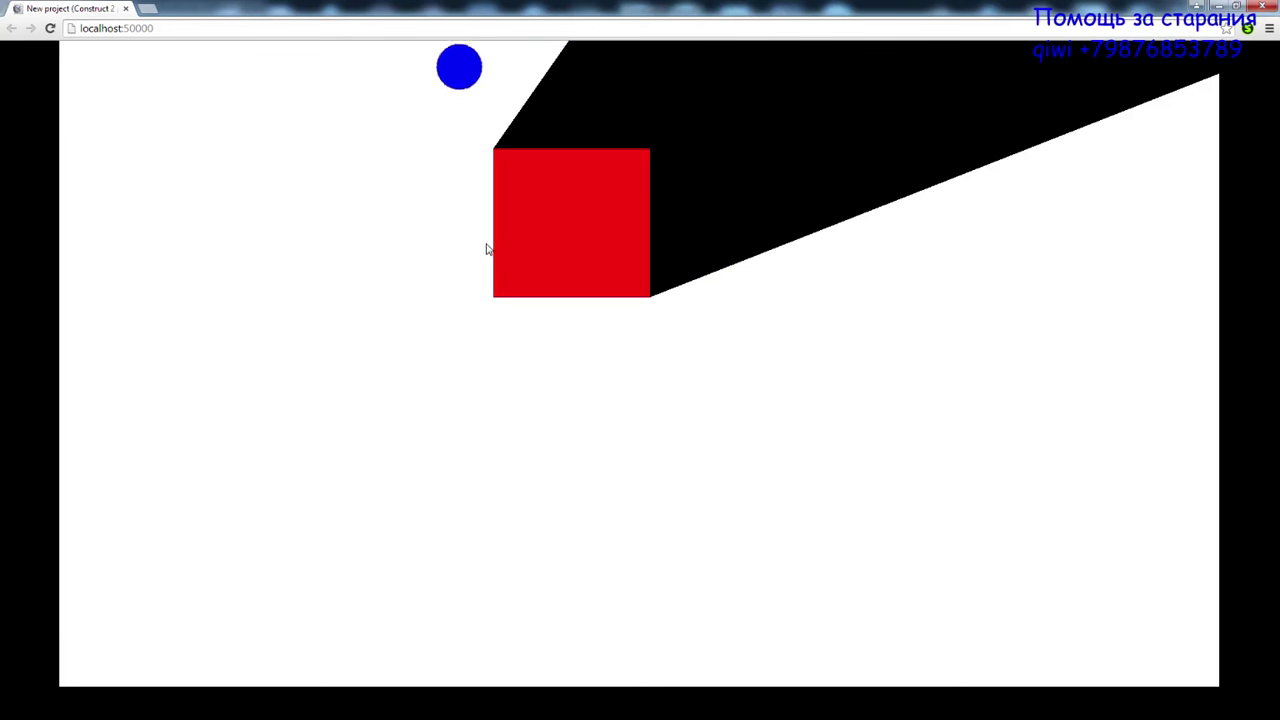
{"action": "key", "text": "Down"}
{"action": "key", "text": "Left"}
{"action": "key", "text": "Down"}
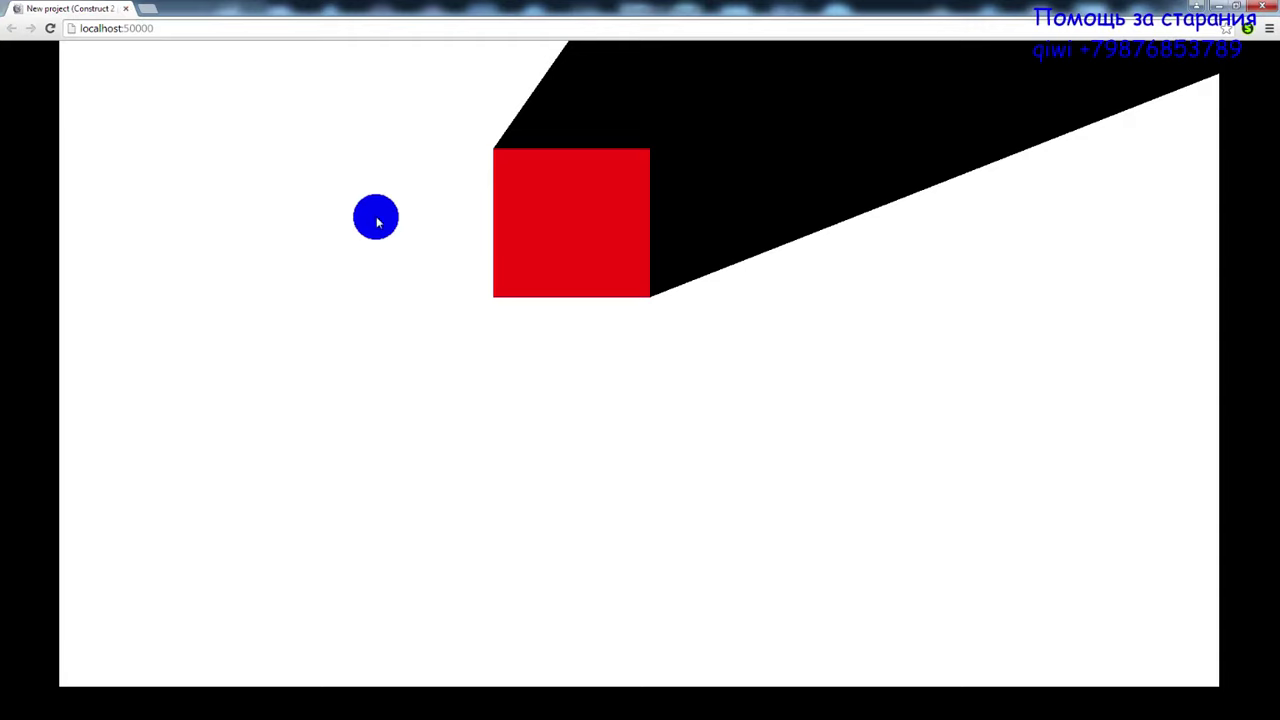
{"action": "left_click", "coordinate": [126, 9]}
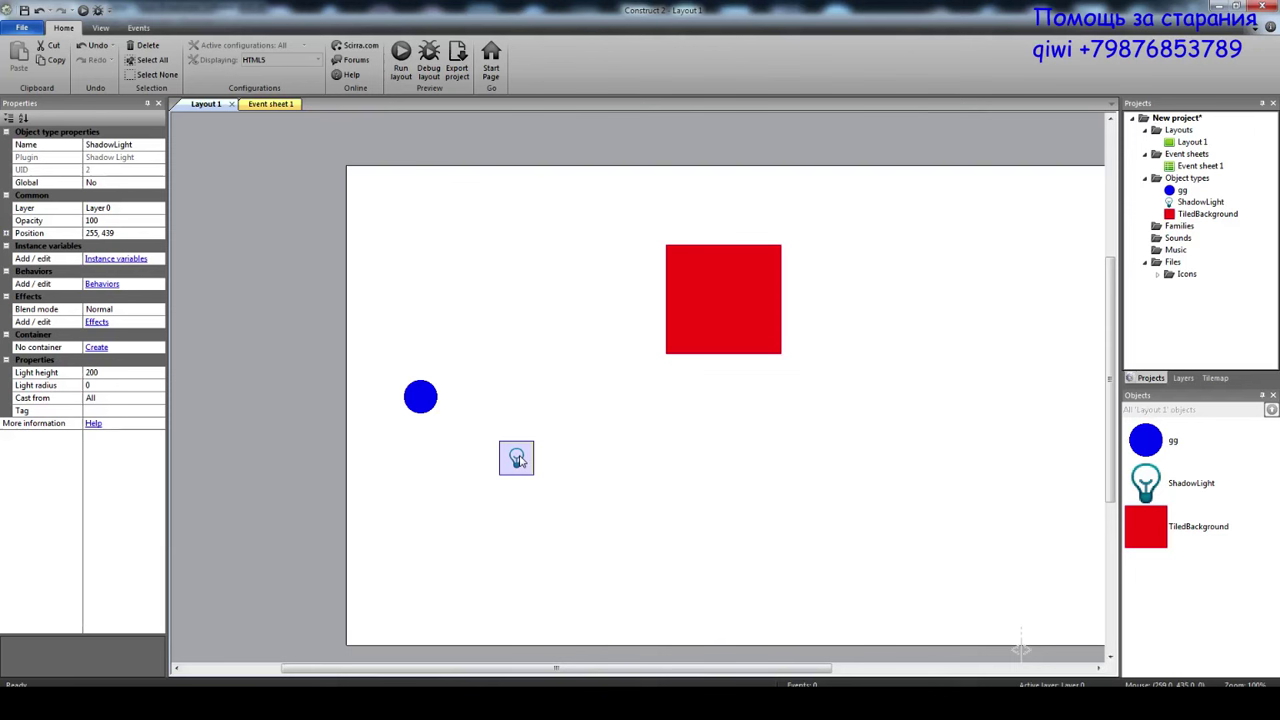
Add the Solid behavior to the red block.
{"action": "left_click", "coordinate": [728, 321]}
{"action": "left_click", "coordinate": [1145, 527]}
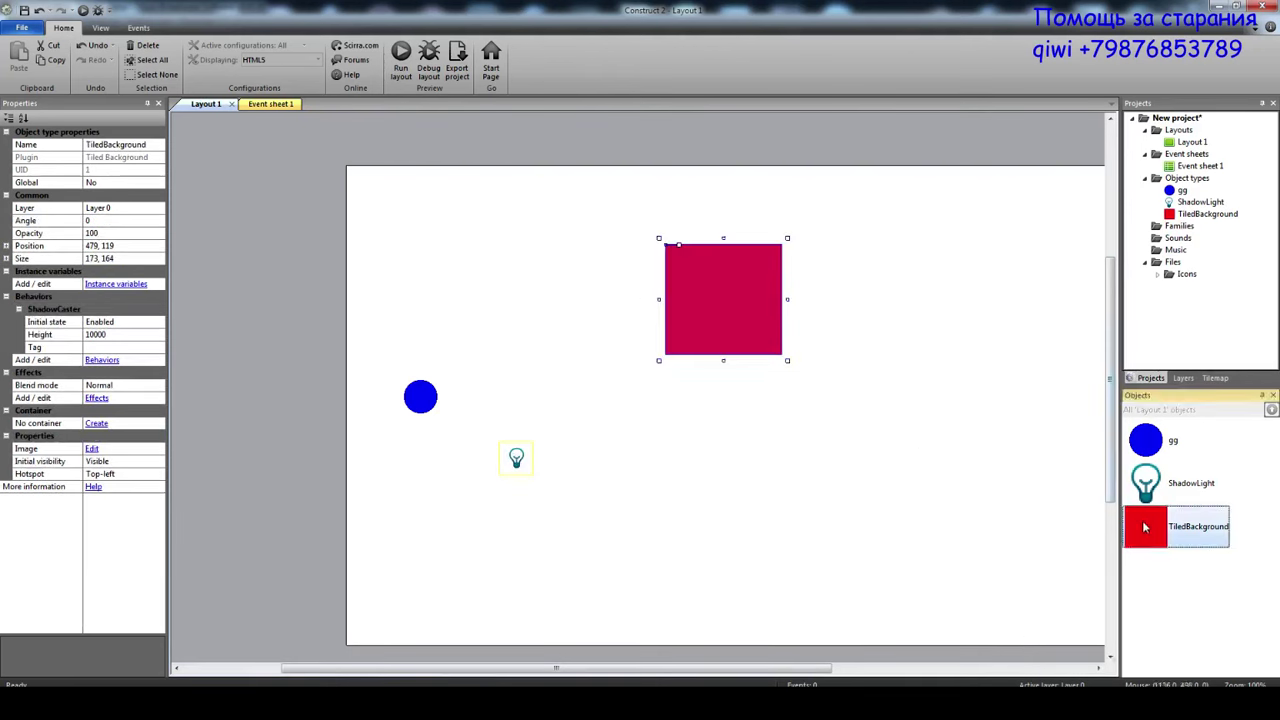
{"action": "left_click", "coordinate": [127, 361]}
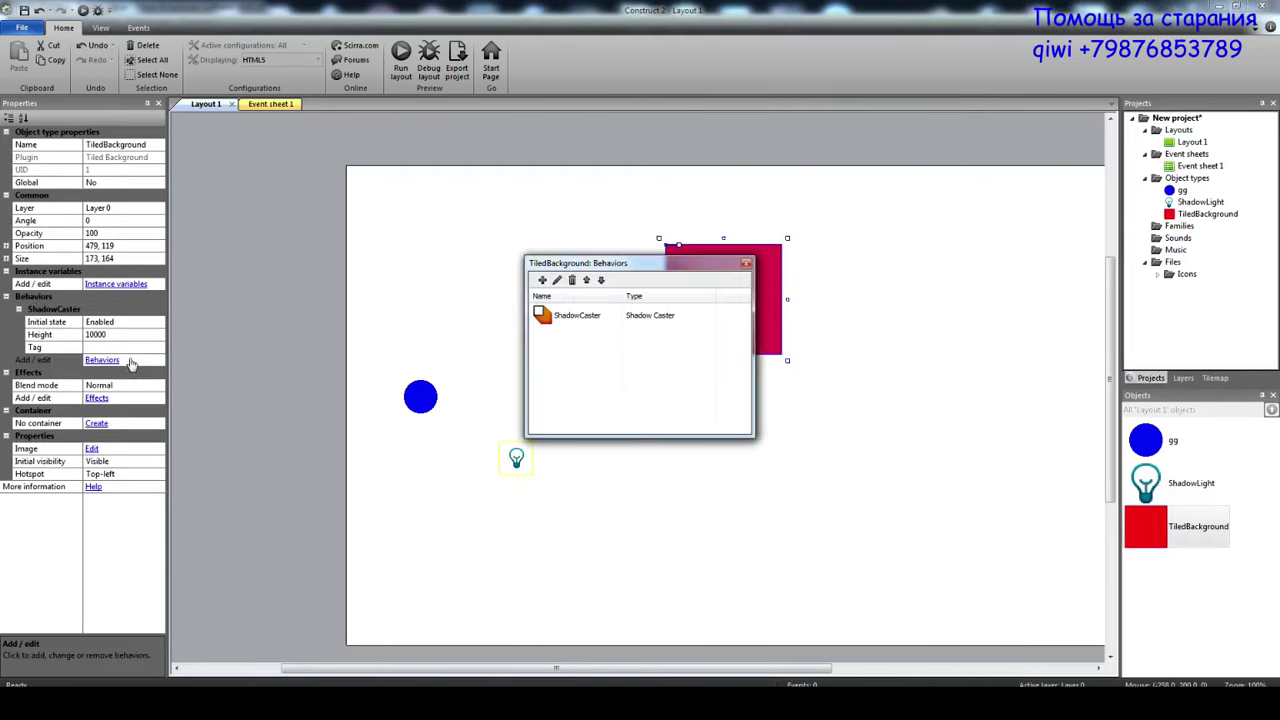
{"action": "left_click", "coordinate": [542, 279]}
{"action": "double_click", "coordinate": [666, 283]}
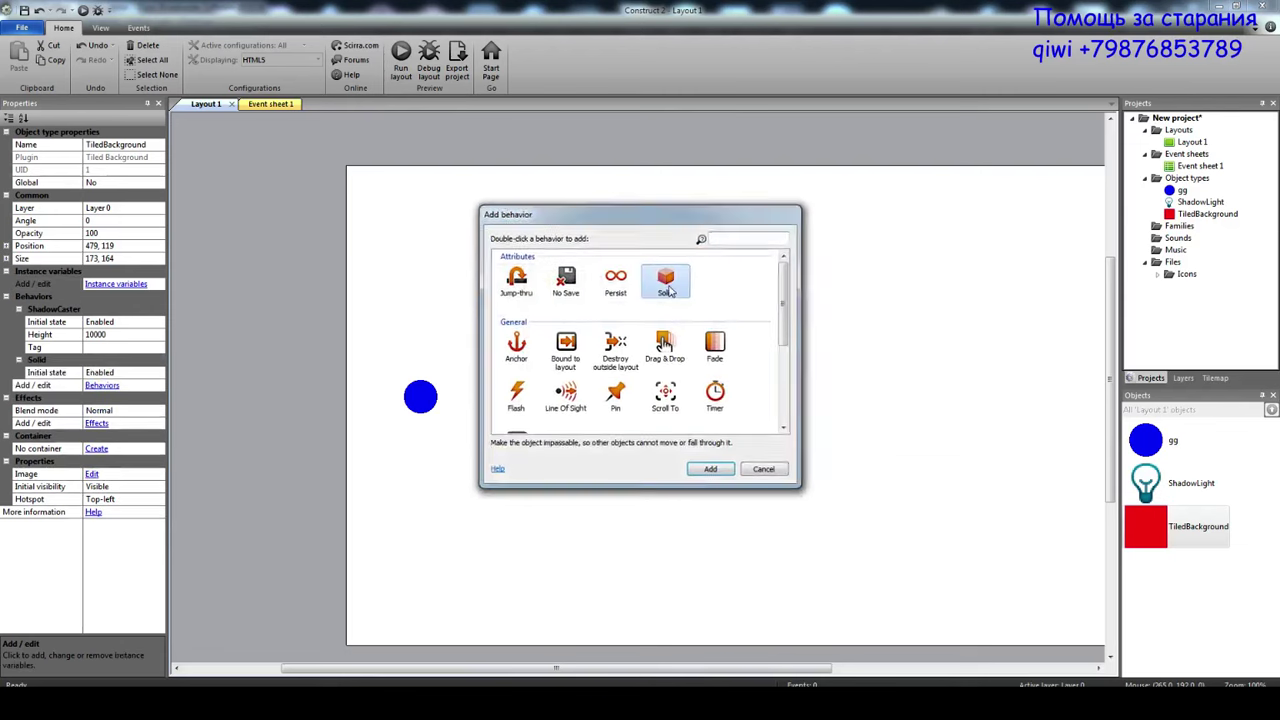
{"action": "left_click", "coordinate": [746, 265]}
Add a System Every tick event to Event sheet 1.
{"action": "left_click", "coordinate": [517, 458]}
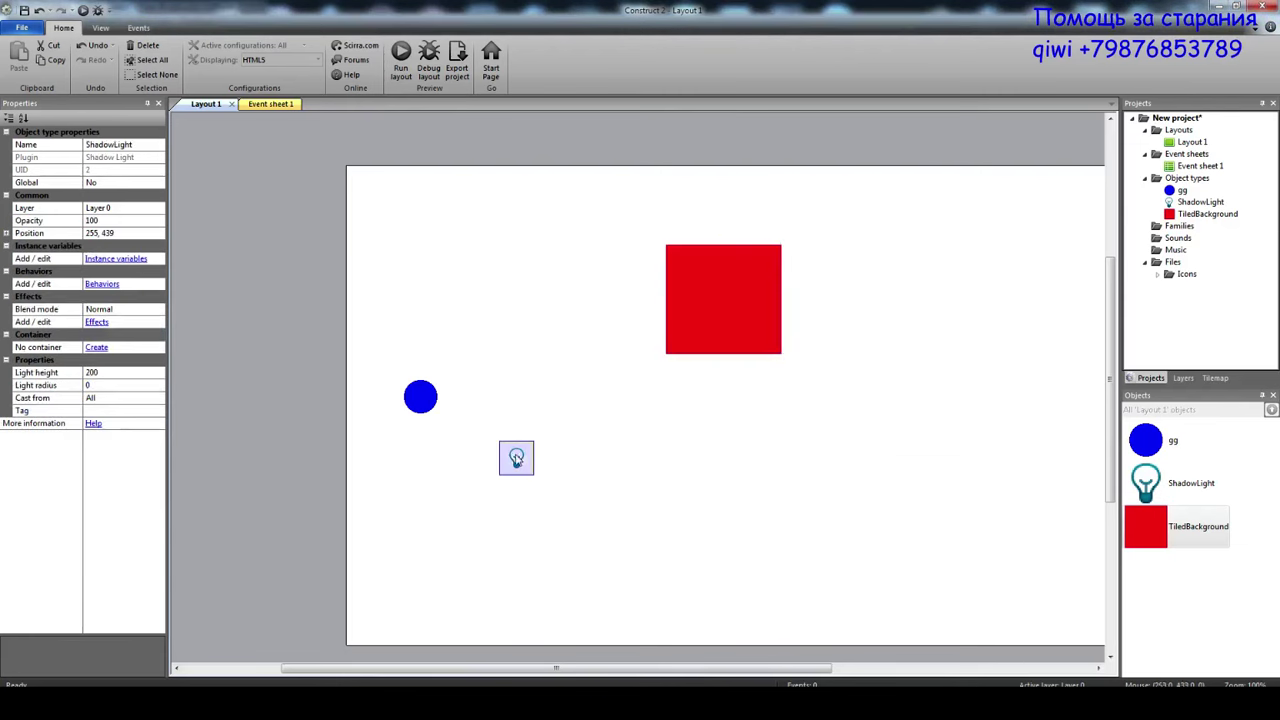
{"action": "left_click", "coordinate": [272, 105]}
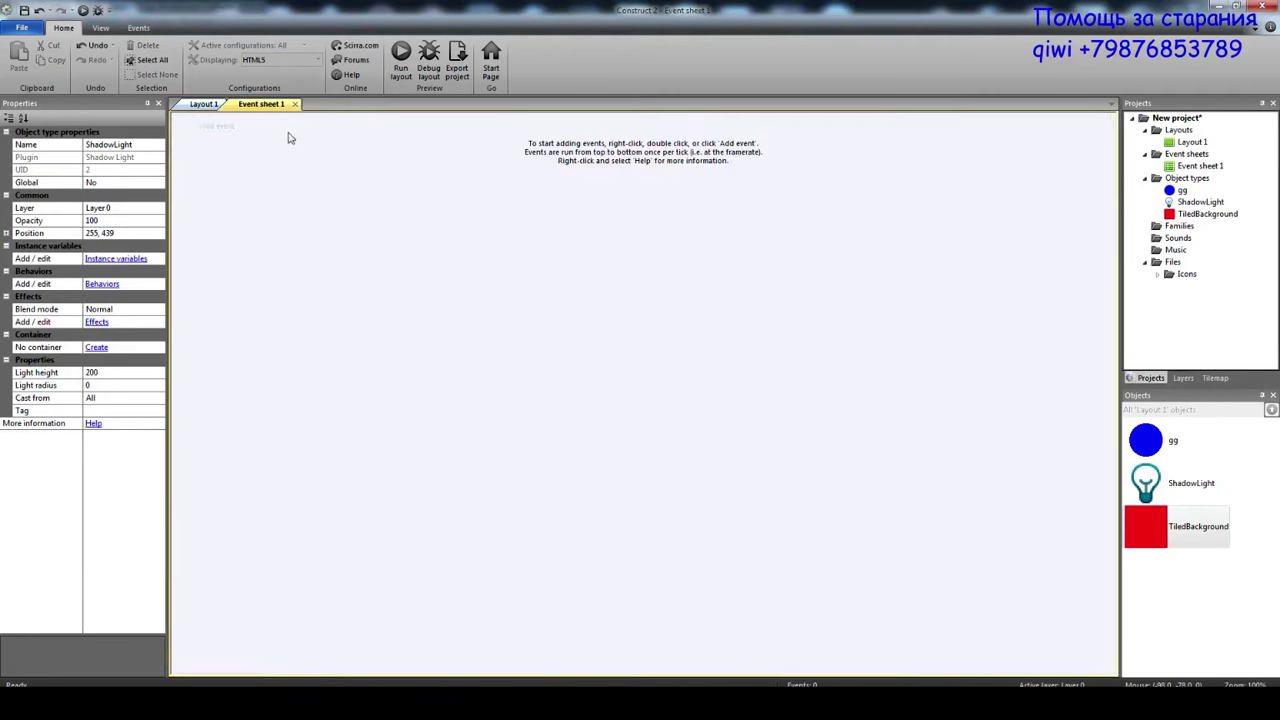
{"action": "double_click", "coordinate": [288, 134]}
{"action": "double_click", "coordinate": [626, 204]}
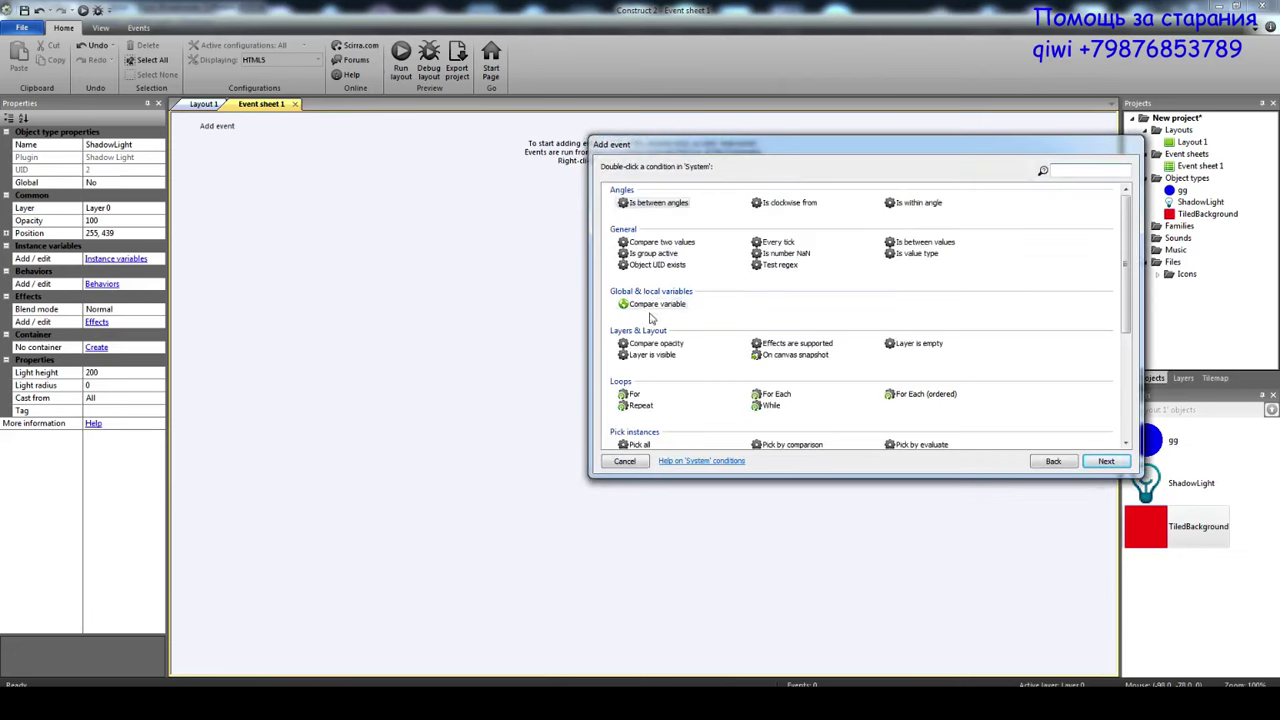
{"action": "double_click", "coordinate": [752, 245]}
Give the Every tick event a ShadowLight action that sets its position to the gg object.
{"action": "left_click", "coordinate": [368, 126]}
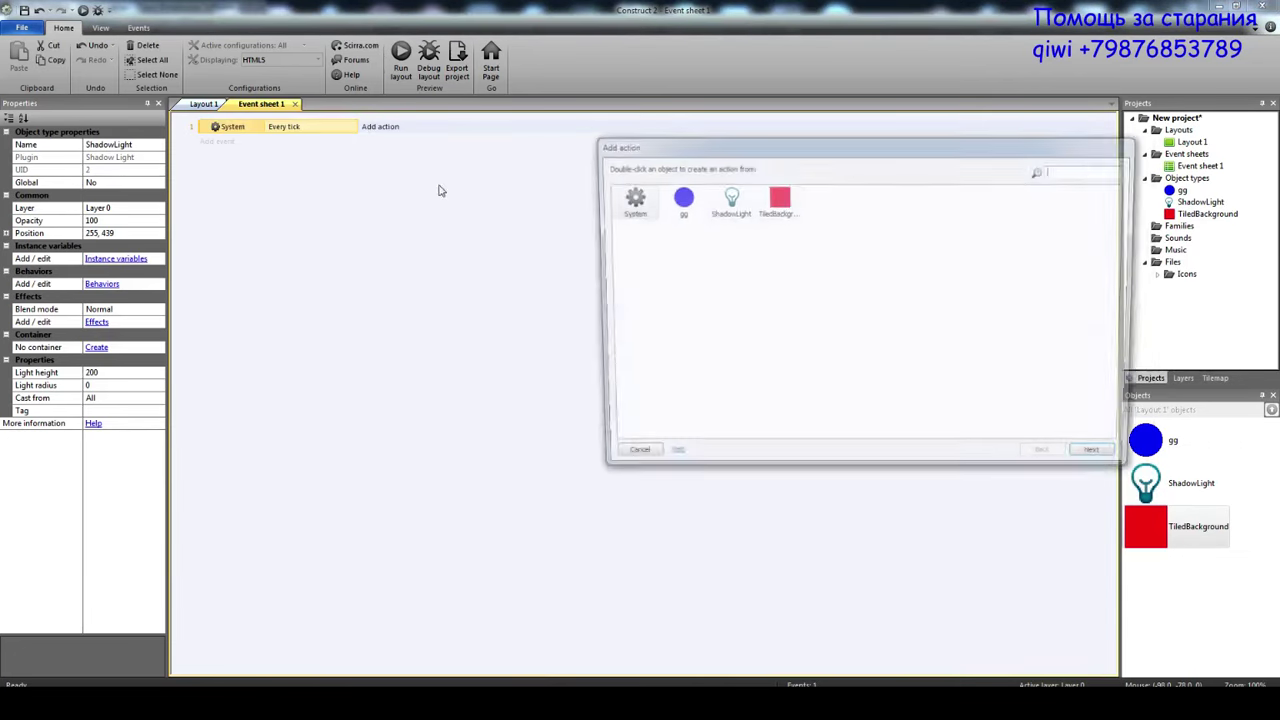
{"action": "double_click", "coordinate": [730, 200]}
{"action": "scroll", "coordinate": [749, 377], "scroll_direction": "down", "scroll_amount": 1}
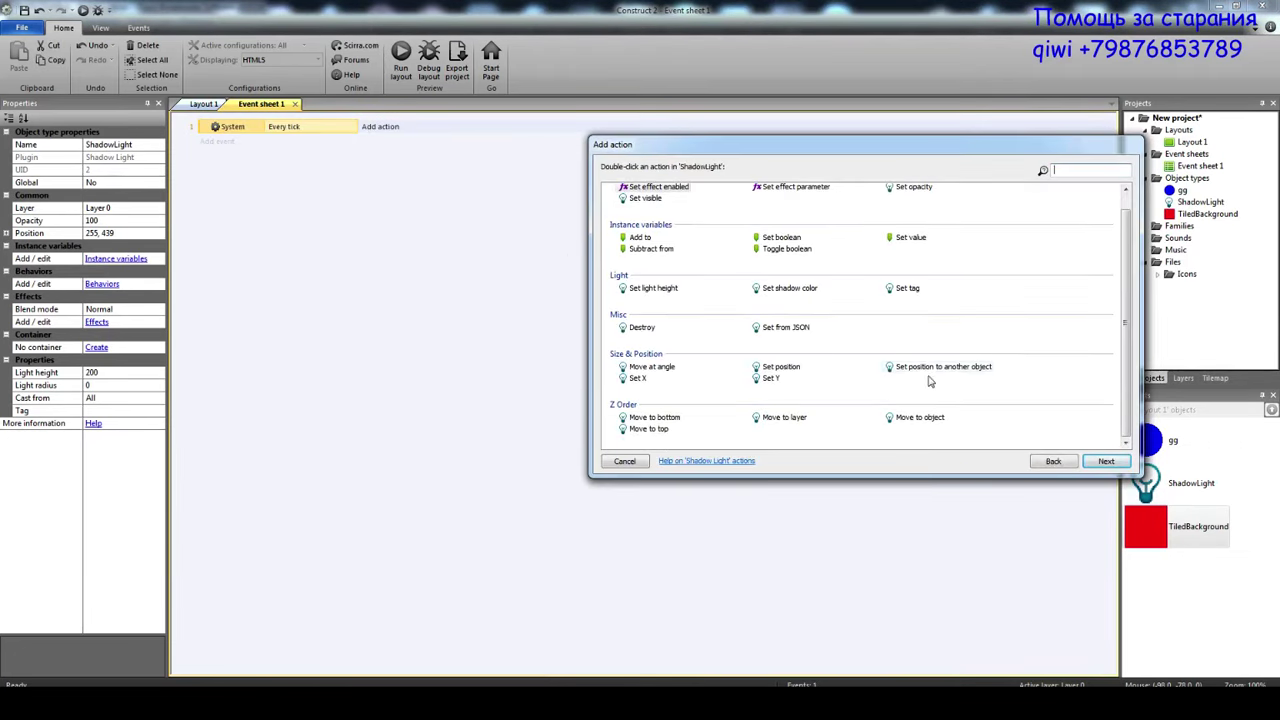
{"action": "double_click", "coordinate": [935, 373]}
{"action": "left_click", "coordinate": [785, 460]}
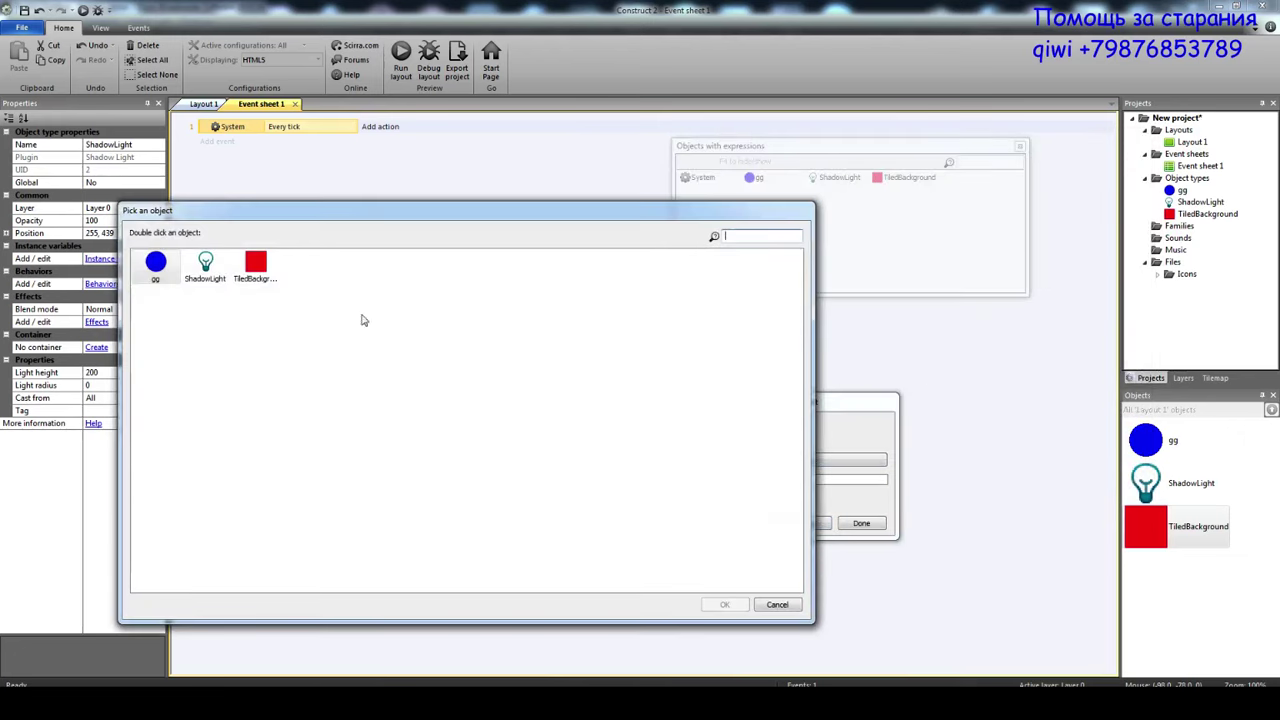
{"action": "double_click", "coordinate": [165, 272]}
{"action": "left_click", "coordinate": [862, 536]}
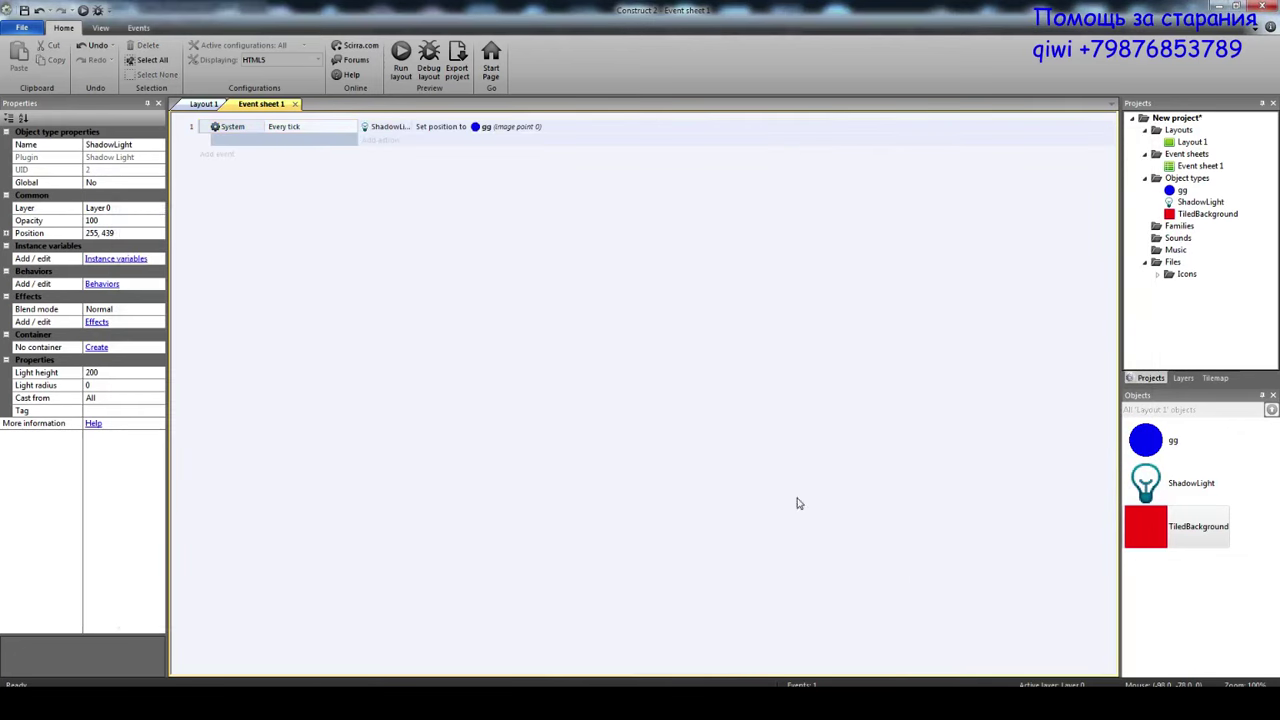
Run the layout and move the blue player around all sides of the red block to check how the shadow follows.
{"action": "left_click", "coordinate": [208, 104]}
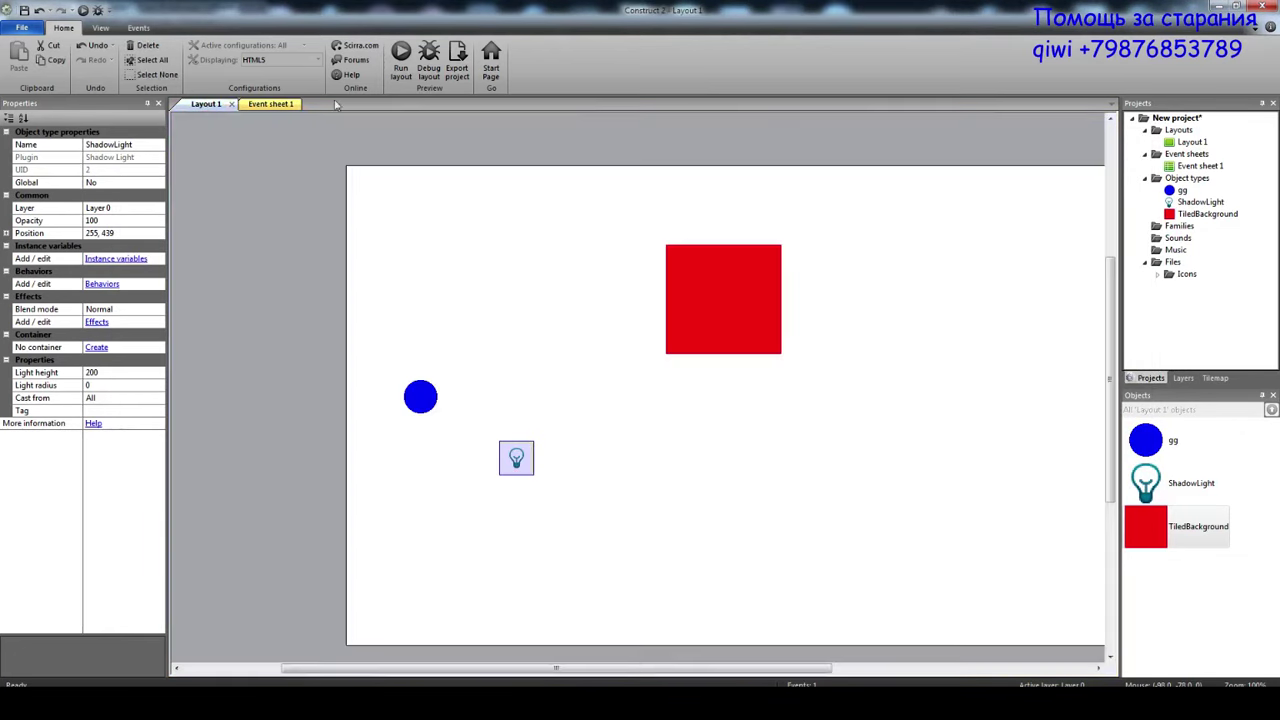
{"action": "left_click", "coordinate": [399, 84]}
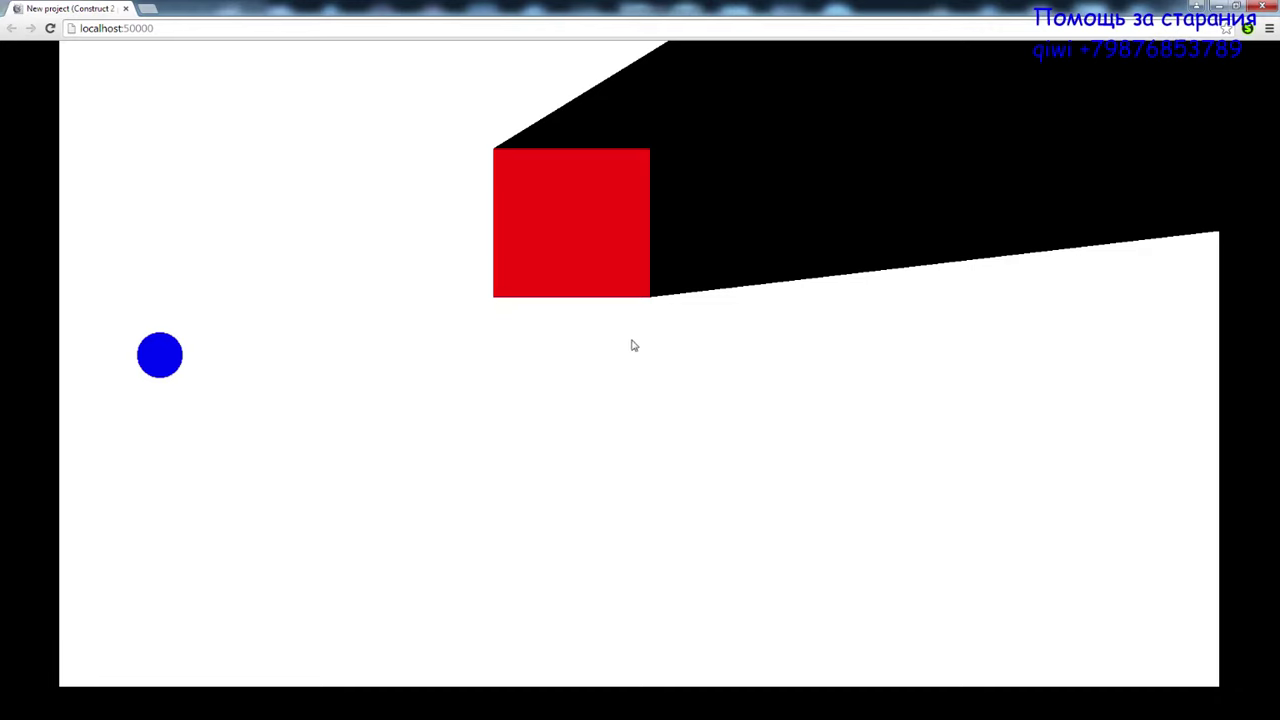
{"action": "key", "text": "Up"}
{"action": "key", "text": "Right"}
{"action": "key", "text": "Up"}
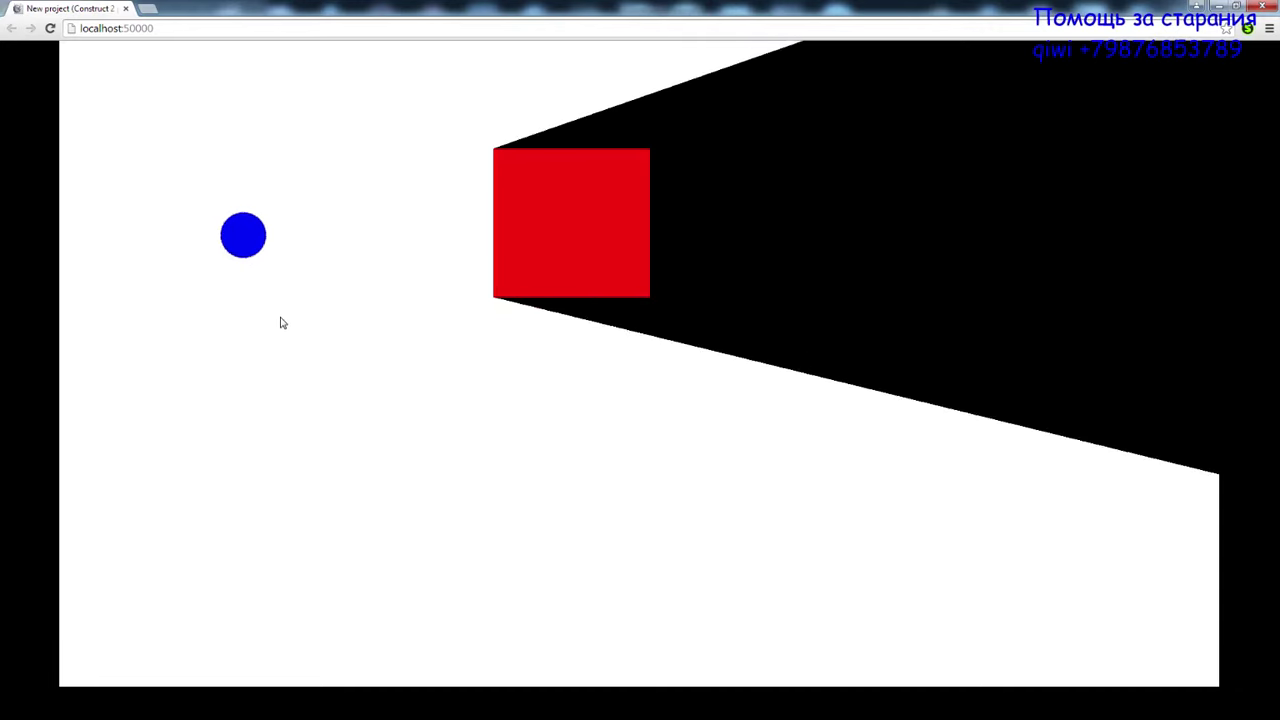
{"action": "key", "text": "Right"}
{"action": "key", "text": "Down"}
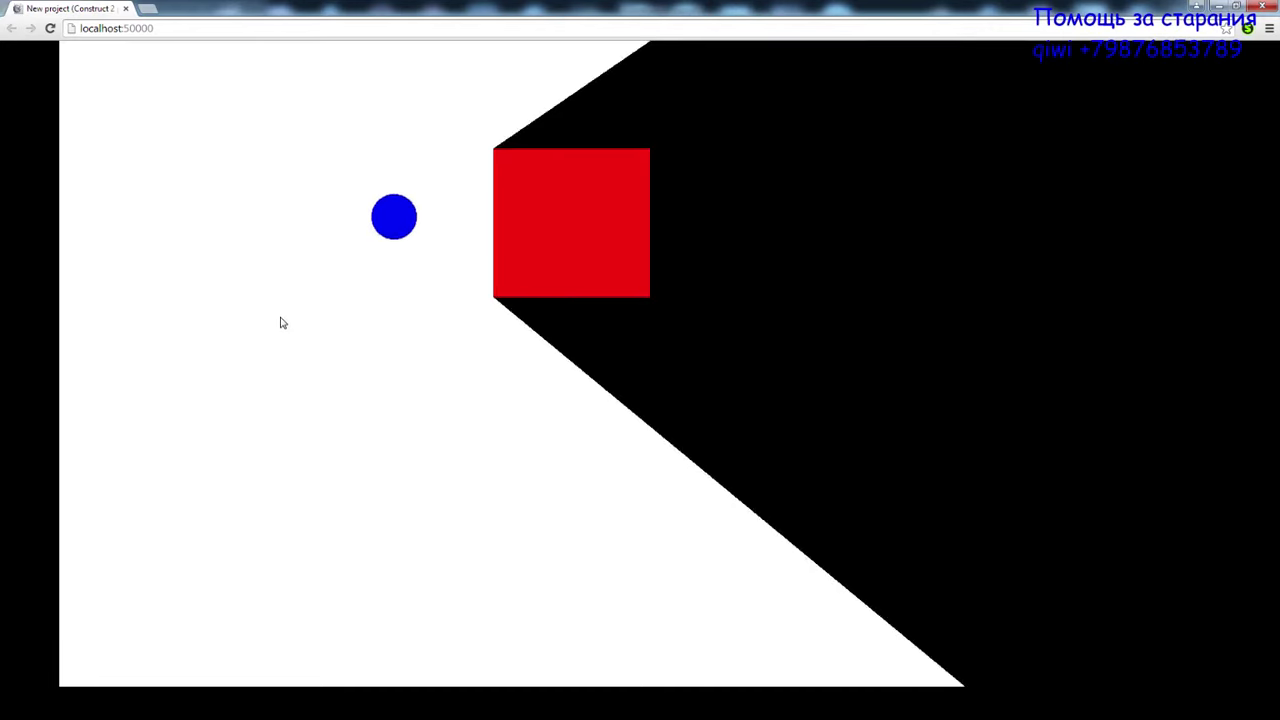
{"action": "key", "text": "Up"}
{"action": "key", "text": "Left"}
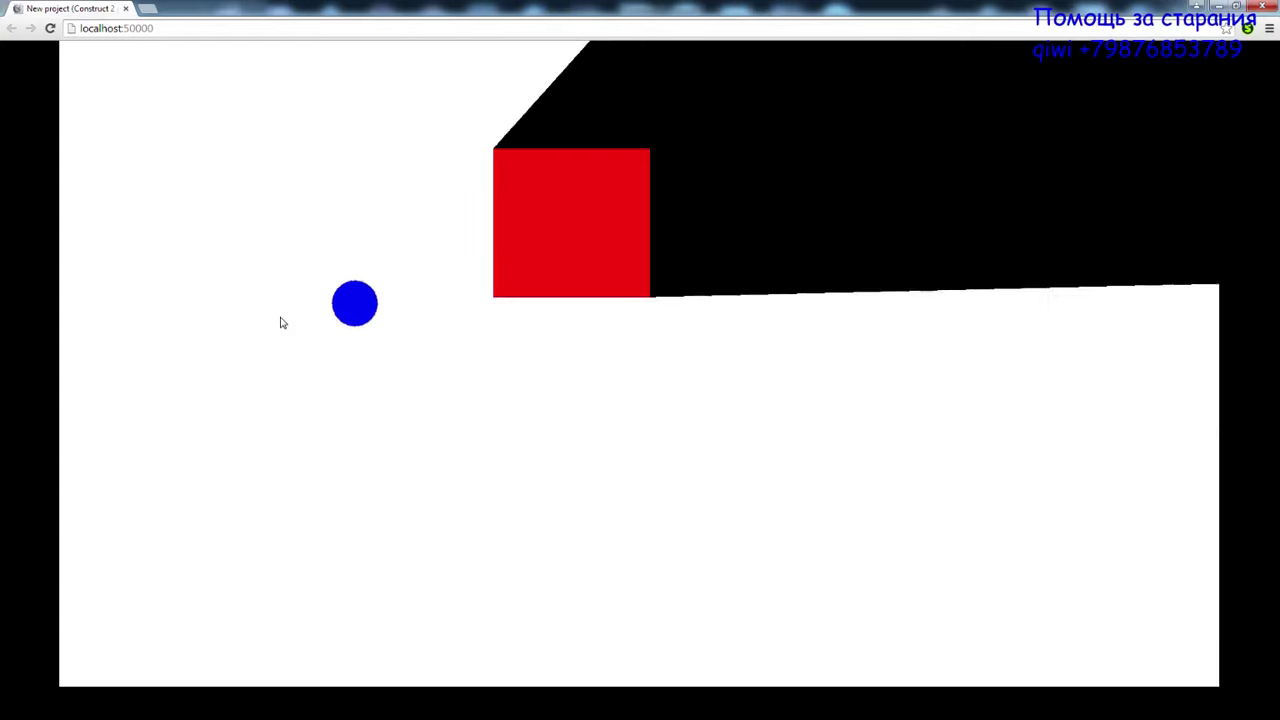
{"action": "key", "text": "Right"}
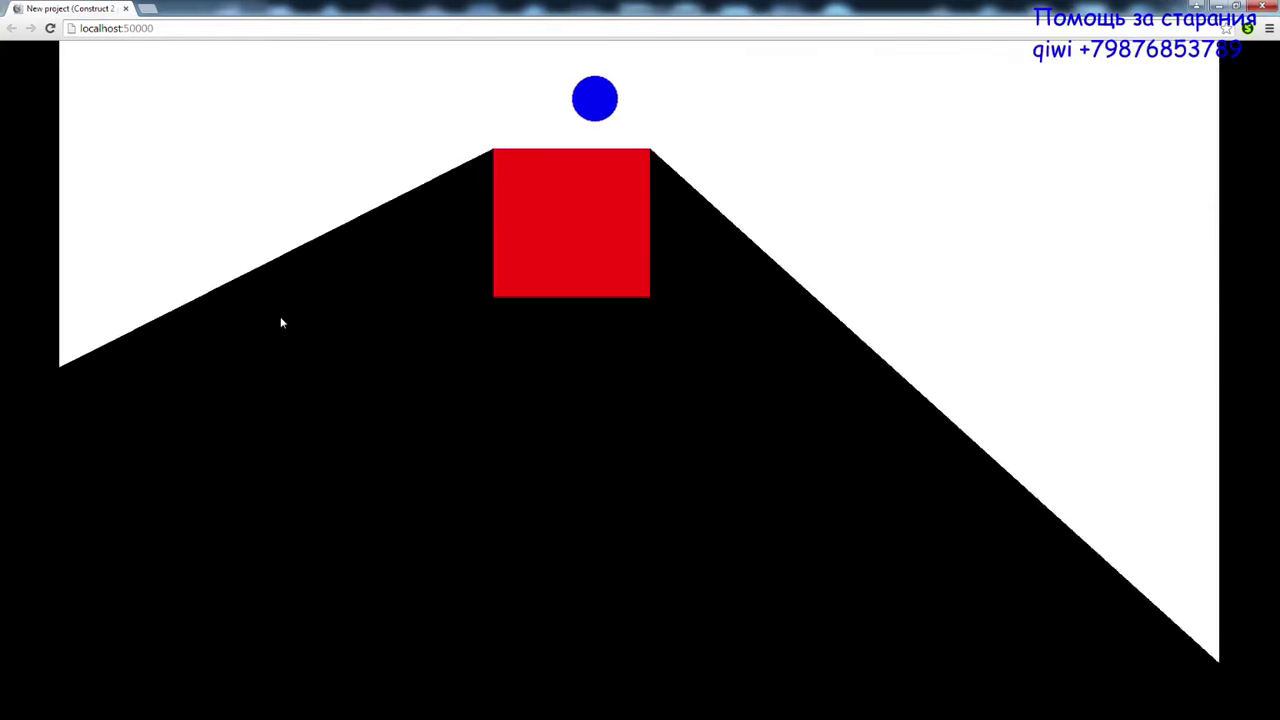
{"action": "key", "text": "Down"}
{"action": "key", "text": "Left"}
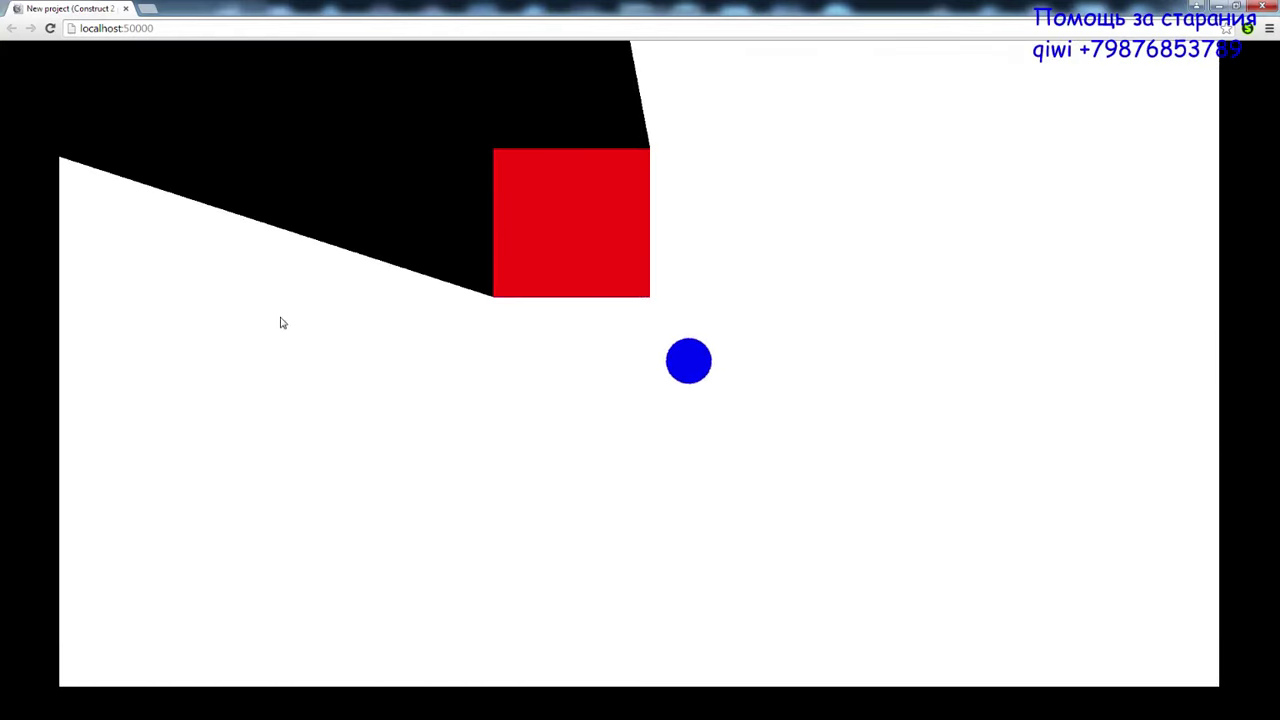
{"action": "key", "text": "Up"}
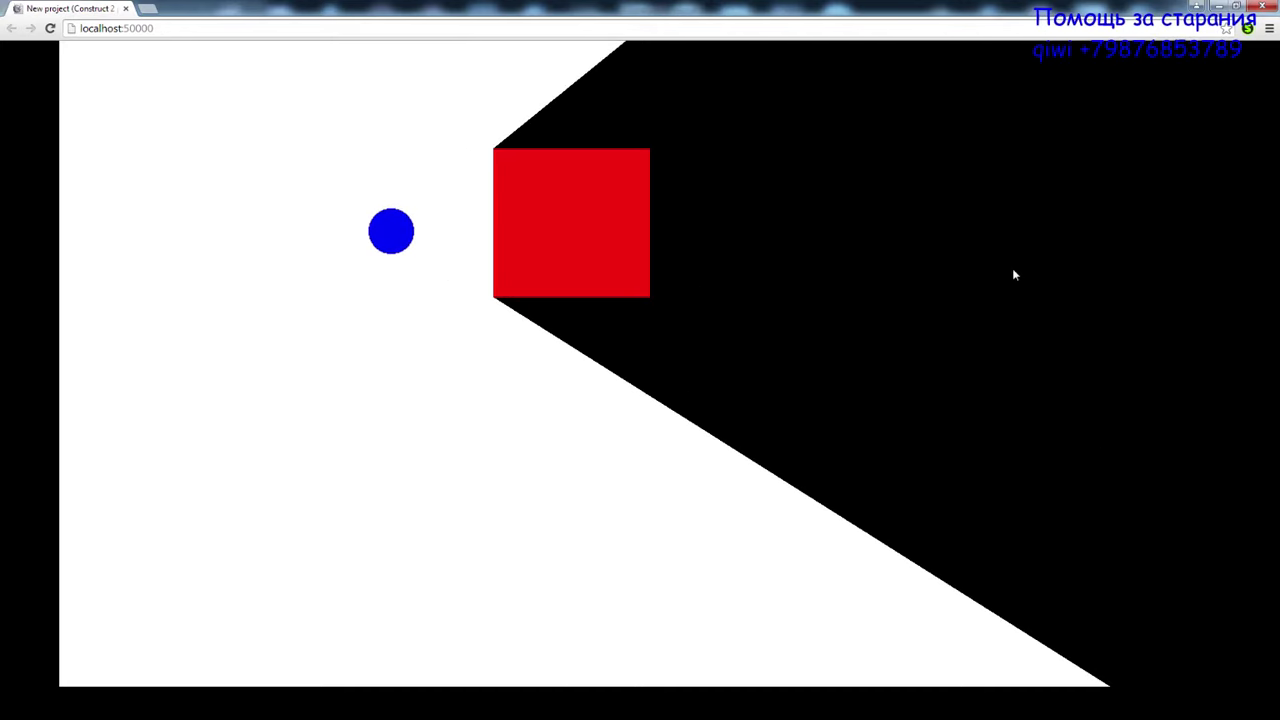
{"action": "key", "text": "Down"}
{"action": "key", "text": "Right"}
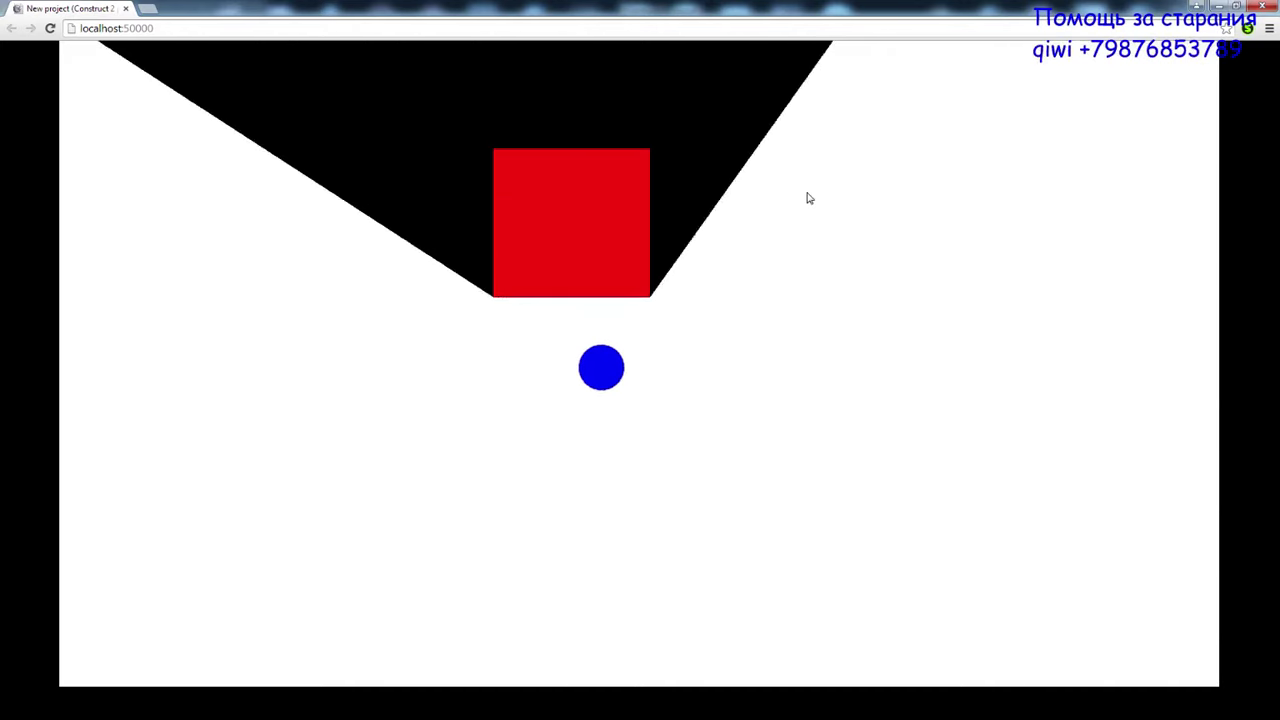
{"action": "key", "text": "Up"}
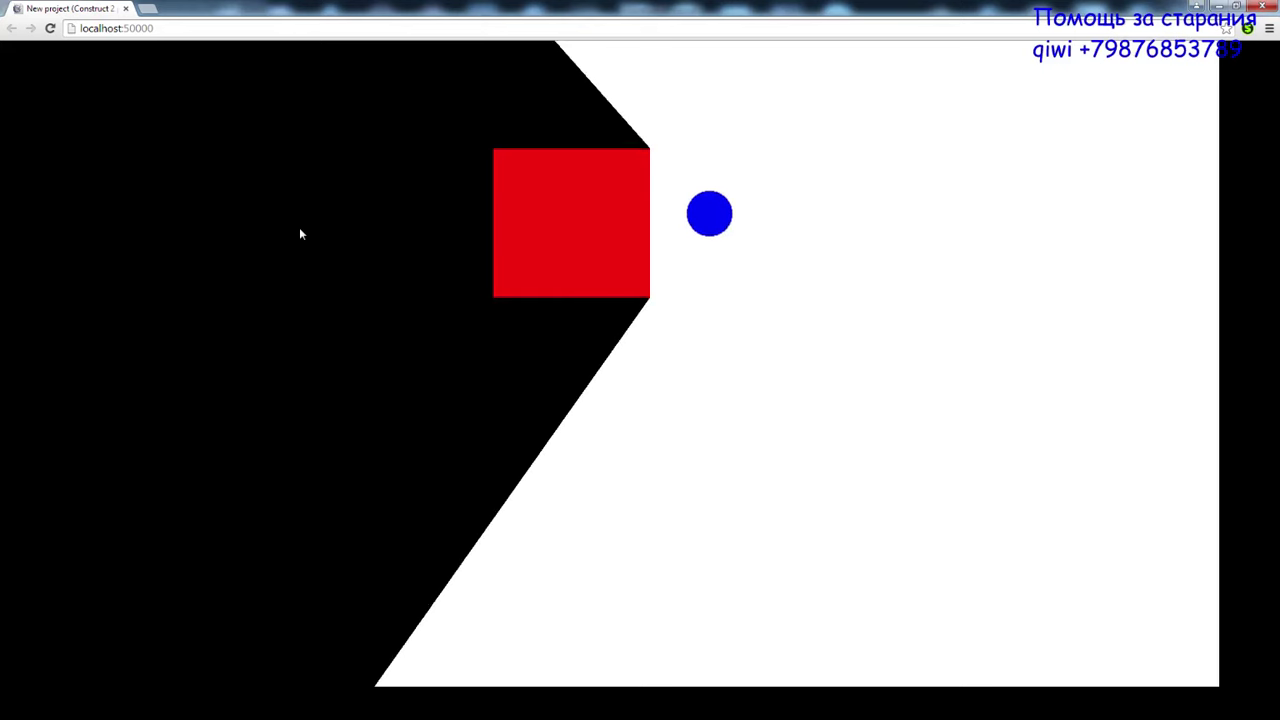
{"action": "key", "text": "Down"}
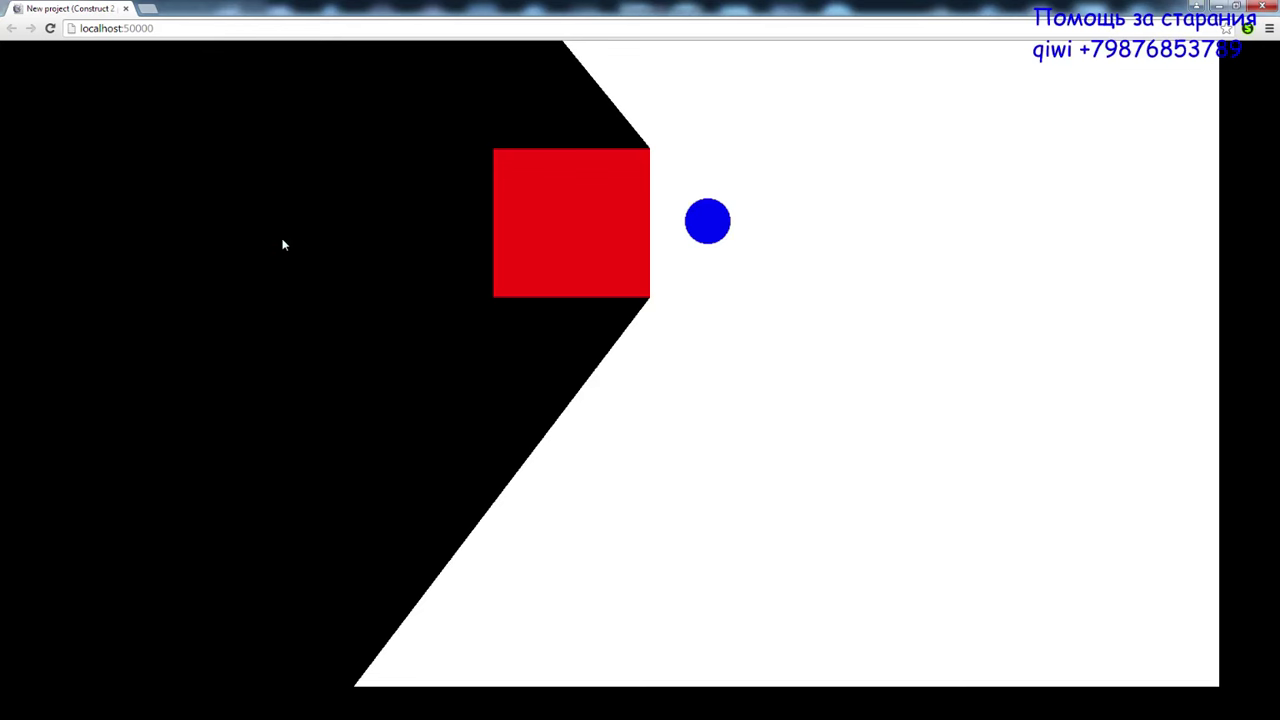
Close the preview and move the red block to the layout's upper-left corner, at about -4, -1.
{"action": "left_click", "coordinate": [125, 8]}
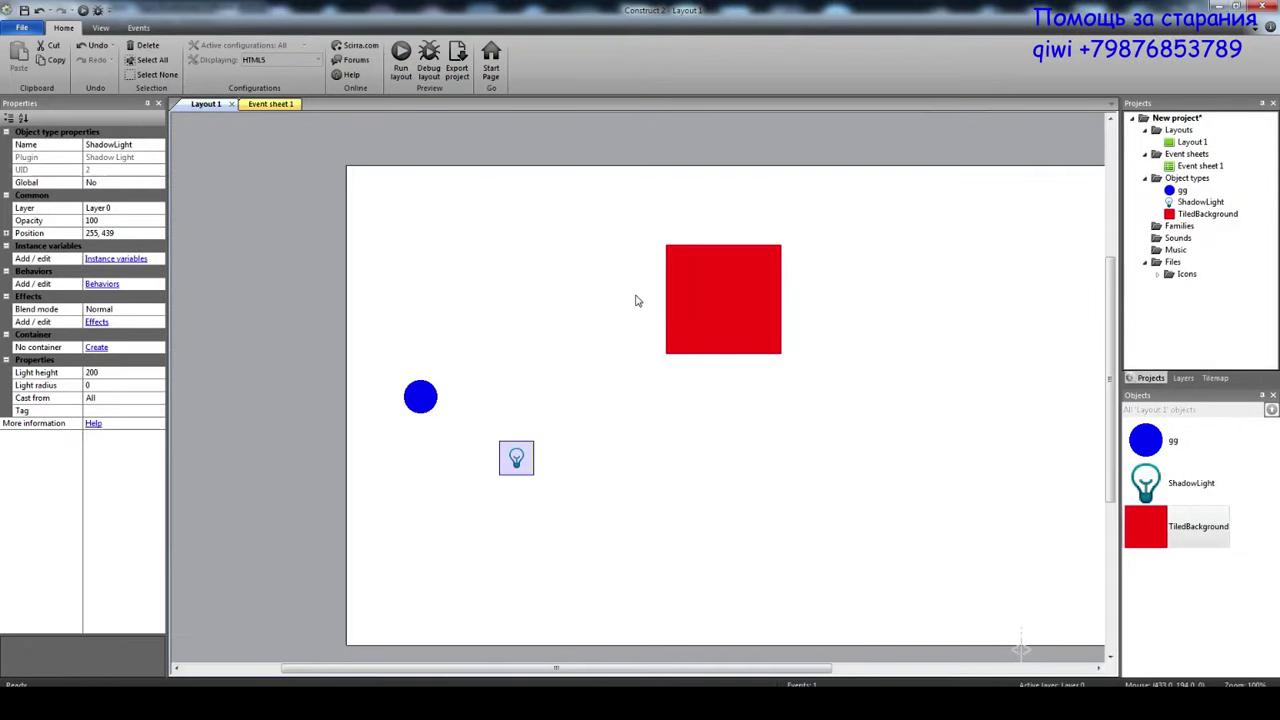
{"action": "middle_click_drag", "start_coordinate": [640, 389], "coordinate": [520, 389]}
{"action": "left_click", "coordinate": [607, 325]}
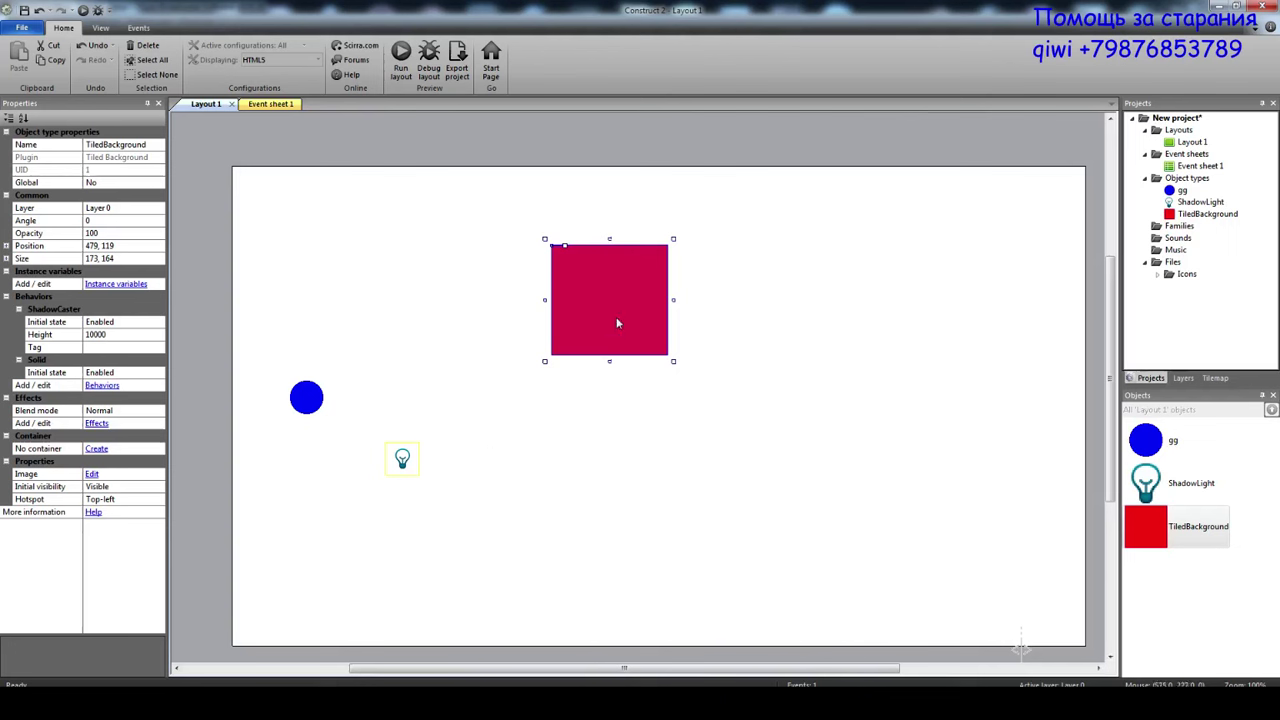
{"action": "left_click_drag", "start_coordinate": [612, 325], "coordinate": [289, 246]}
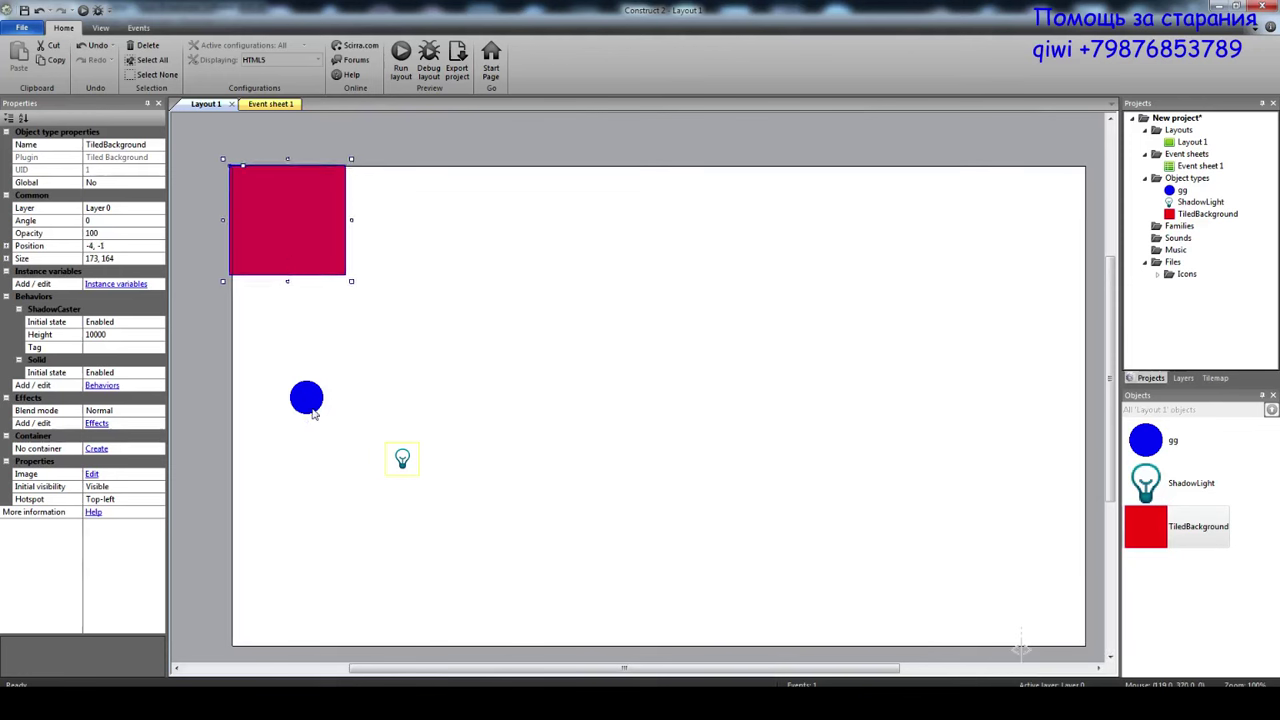
Shrink the blue player slightly and resize the red corner block to about 230 × 123.
{"action": "left_click", "coordinate": [312, 406]}
{"action": "left_click_drag", "start_coordinate": [330, 421], "coordinate": [314, 410]}
{"action": "left_click", "coordinate": [290, 242]}
{"action": "left_click_drag", "start_coordinate": [351, 220], "coordinate": [389, 220]}
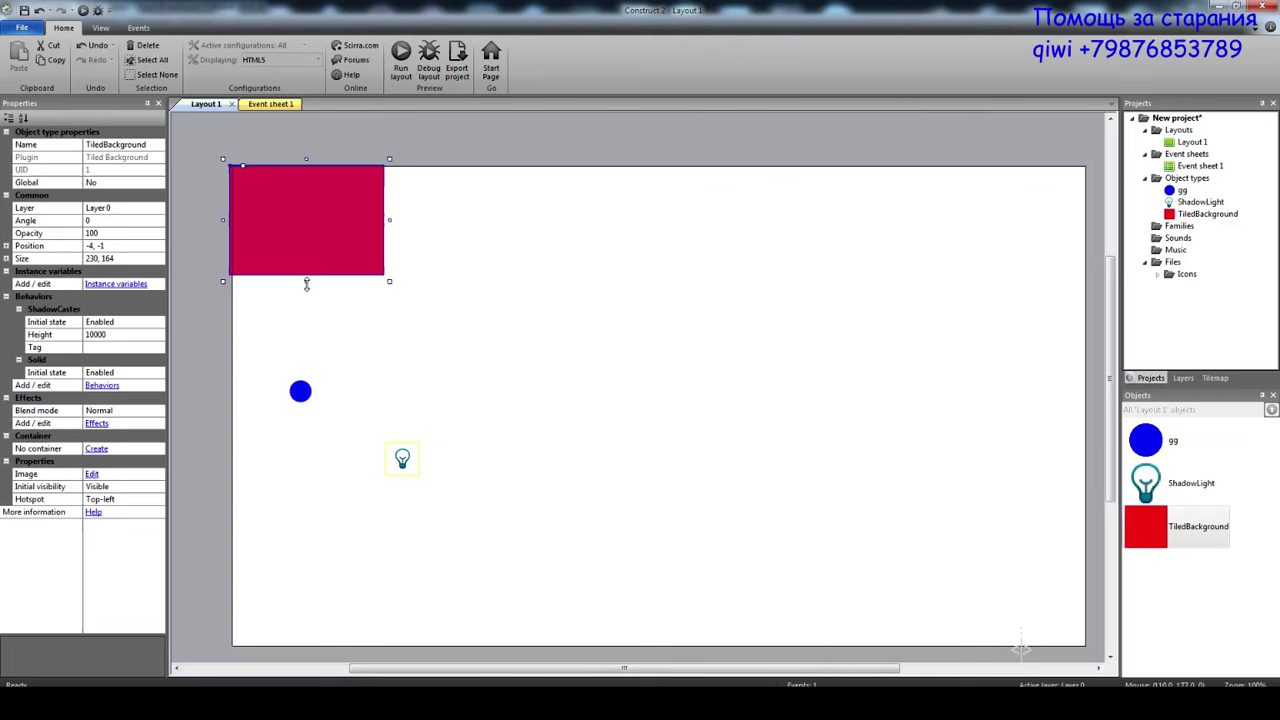
{"action": "left_click_drag", "start_coordinate": [306, 281], "coordinate": [306, 256]}
Duplicate the red block as a 230 × 158 block at about 300, 79 and a 154 × 67 block at about 56, 189.
{"action": "left_click_drag", "start_coordinate": [300, 207], "coordinate": [496, 260], "text": "ctrl"}
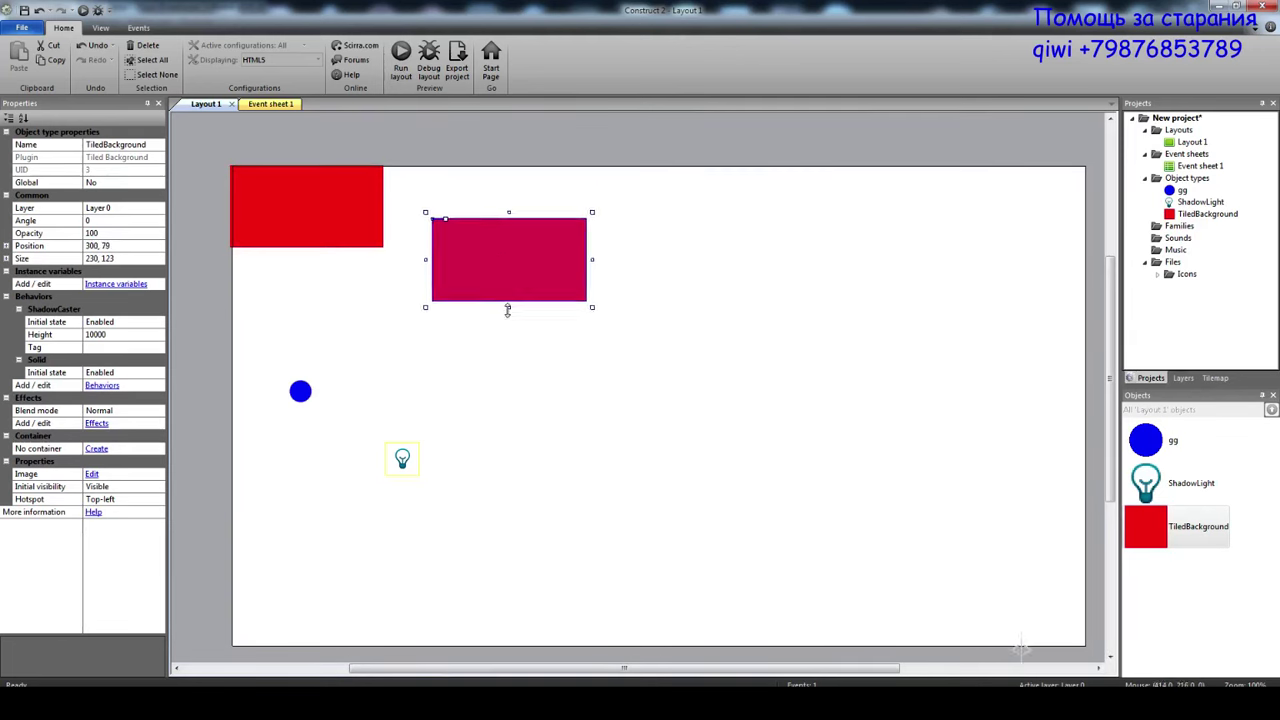
{"action": "left_click_drag", "start_coordinate": [507, 305], "coordinate": [508, 330]}
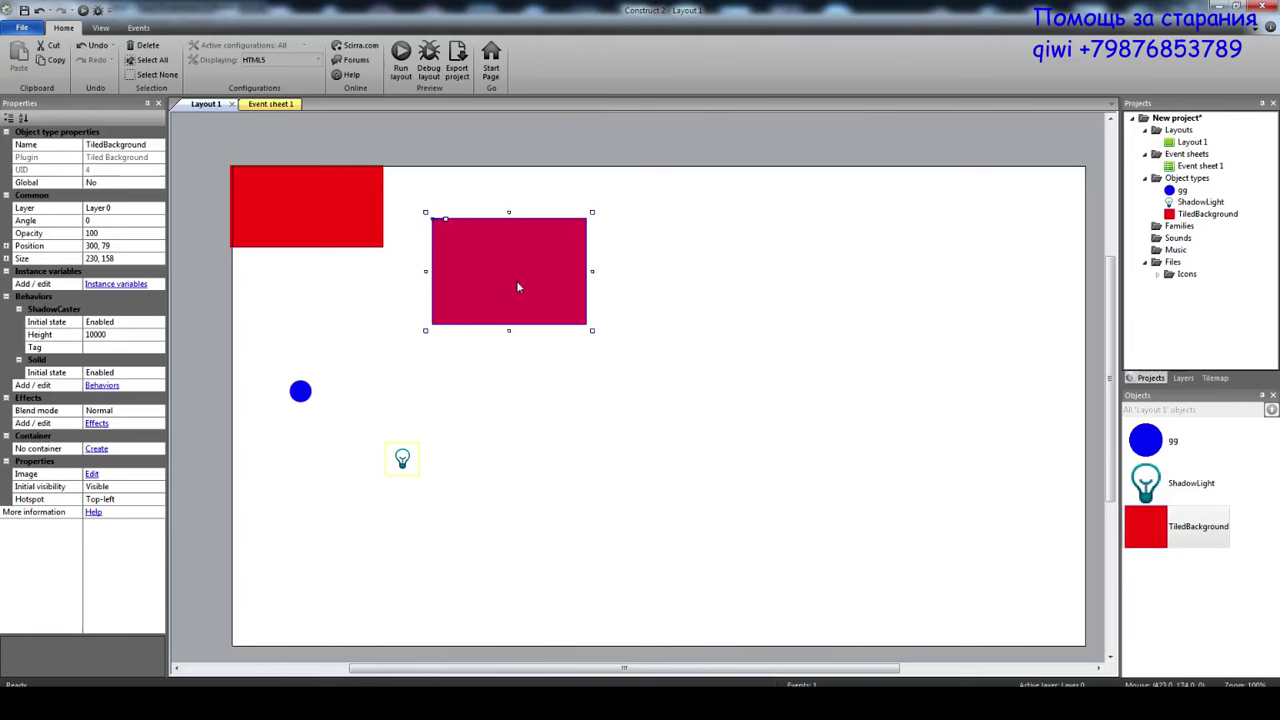
{"action": "left_click_drag", "start_coordinate": [516, 286], "coordinate": [296, 323], "text": "ctrl"}
{"action": "left_click", "coordinate": [222, 296]}
{"action": "left_click", "coordinate": [245, 298]}
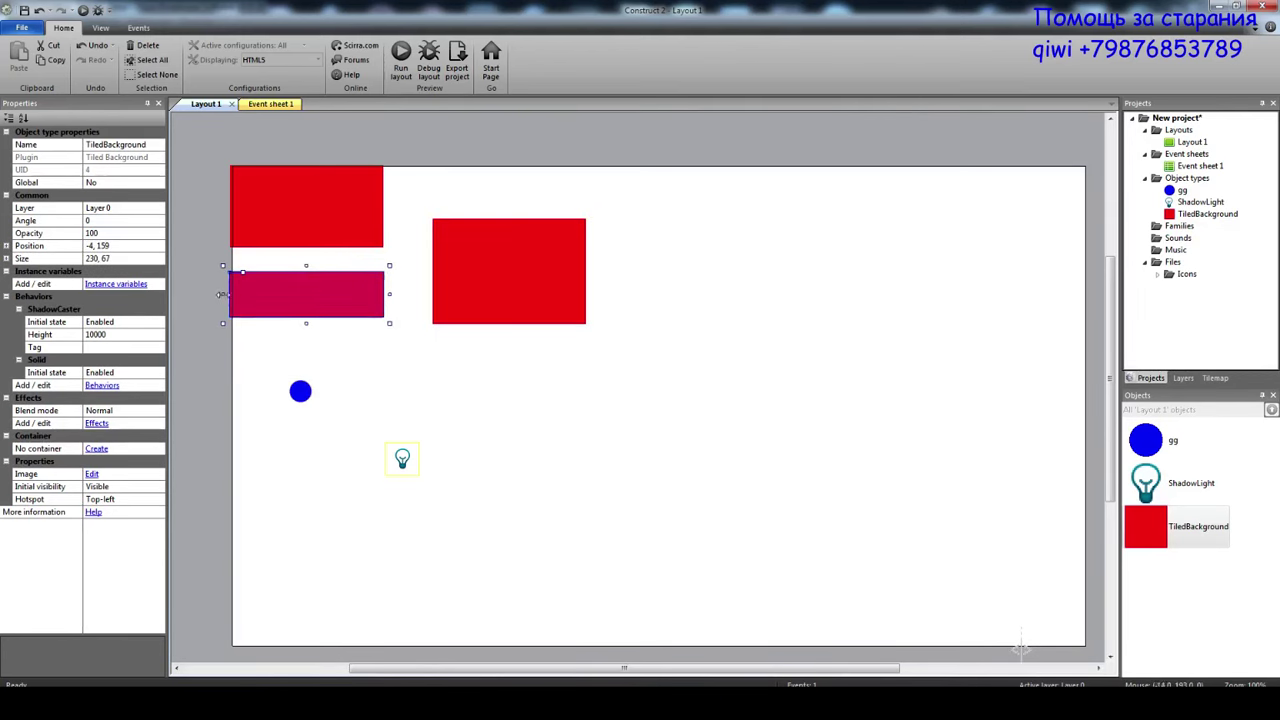
{"action": "left_click_drag", "start_coordinate": [223, 293], "coordinate": [320, 309]}
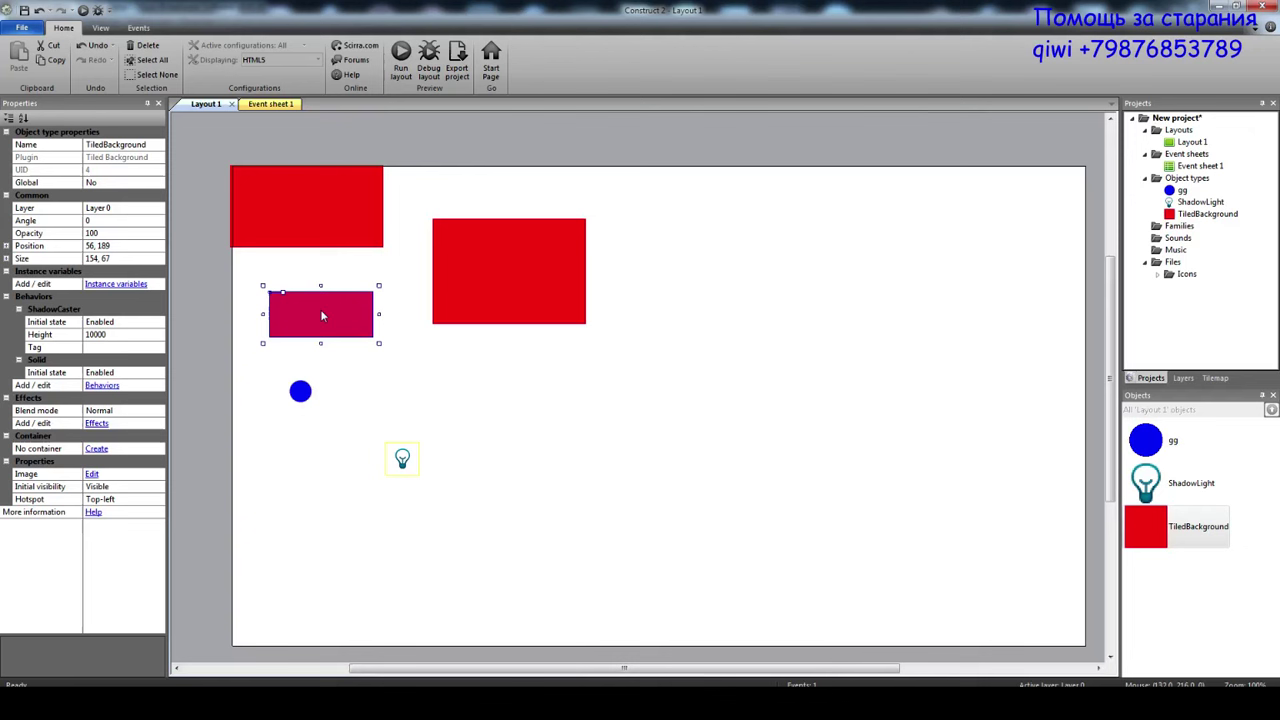
{"action": "left_click", "coordinate": [470, 412]}
{"action": "left_click", "coordinate": [336, 324]}
Shift the large middle red block to about 336, 80 and nudge the small block below the corner block slightly down.
{"action": "mouse_move", "coordinate": [574, 380]}
{"action": "middle_mouse_down"}
{"action": "mouse_move", "coordinate": [529, 400]}
{"action": "mouse_move", "coordinate": [571, 391]}
{"action": "middle_mouse_up"}
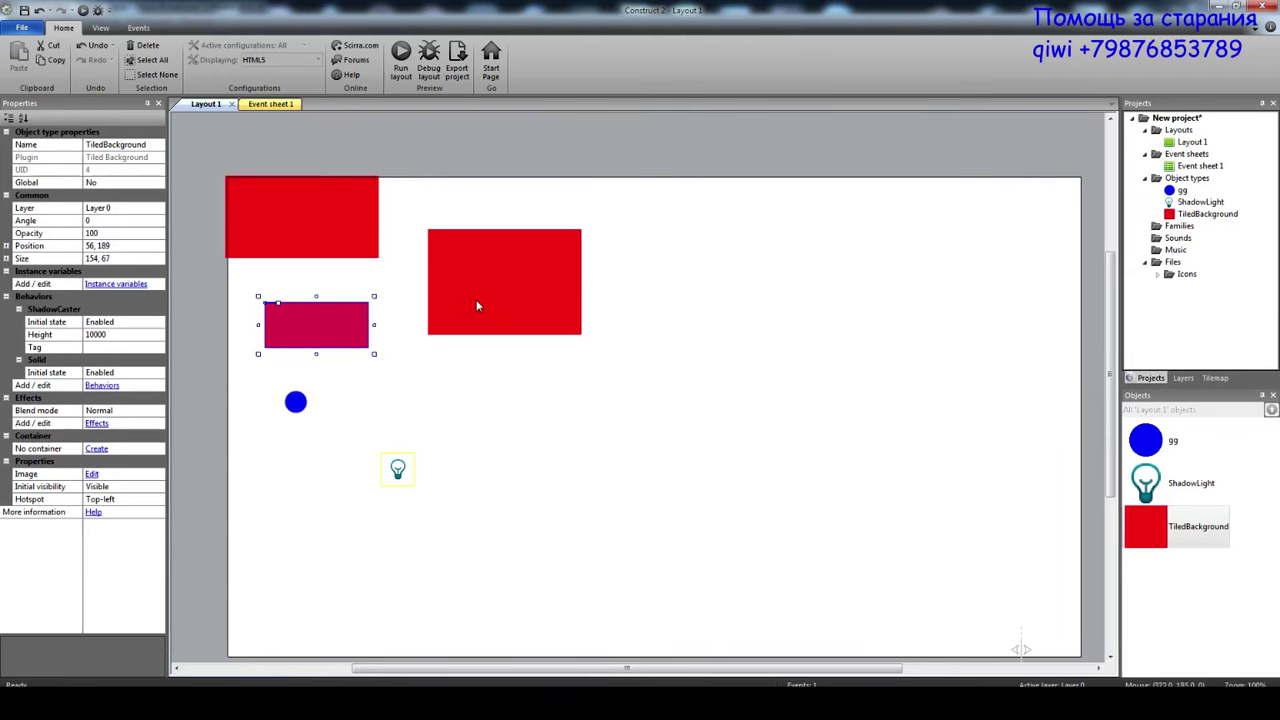
{"action": "left_click_drag", "start_coordinate": [490, 300], "coordinate": [510, 299]}
{"action": "left_click_drag", "start_coordinate": [315, 332], "coordinate": [311, 344]}
{"action": "left_click", "coordinate": [510, 323]}
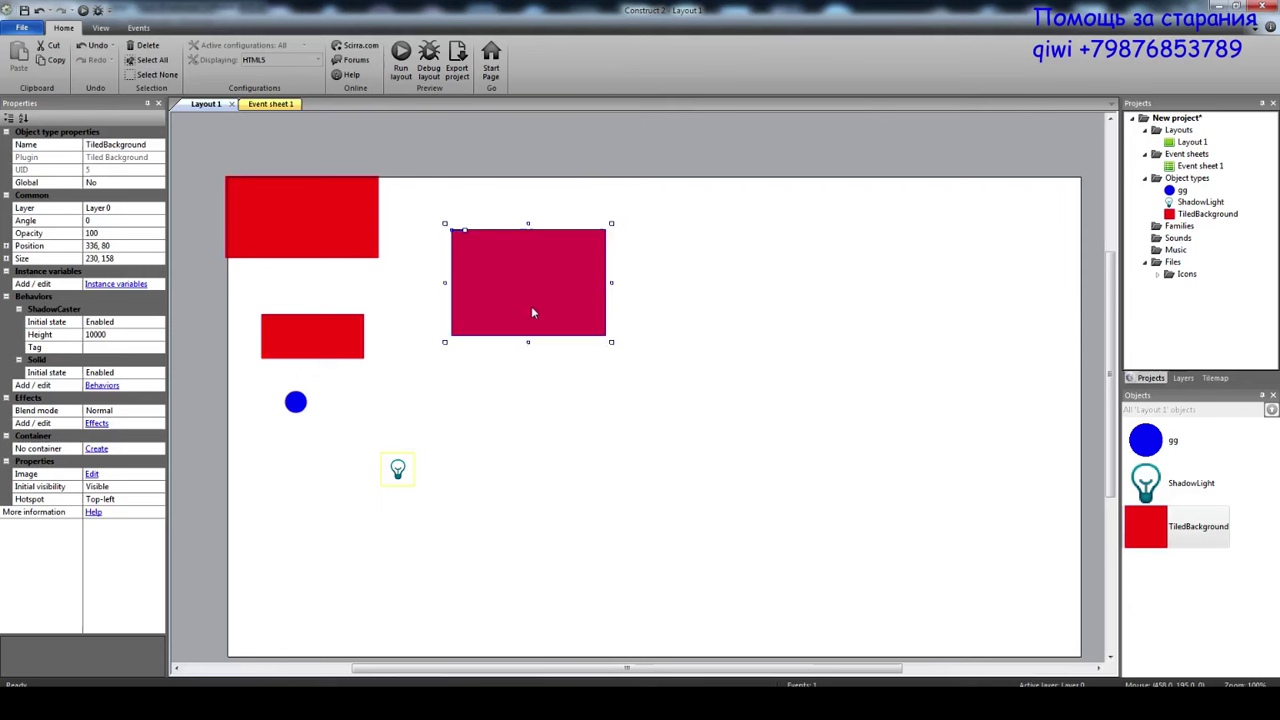
Form an L shape from two block copies, 230 × 65 at about 661, -8 and 76 × 156 at about 815, 53.
{"action": "left_click_drag", "start_coordinate": [531, 306], "coordinate": [730, 224], "text": "ctrl"}
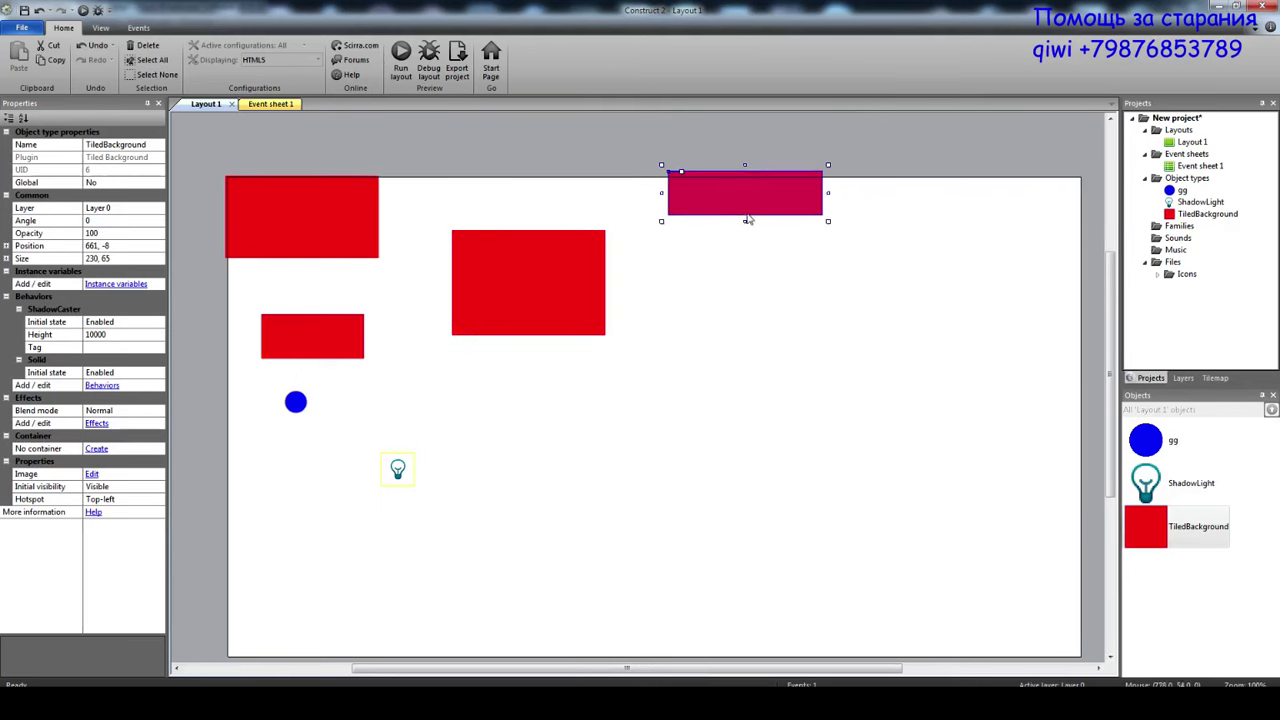
{"action": "left_click_drag", "start_coordinate": [680, 205], "coordinate": [709, 289], "text": "ctrl"}
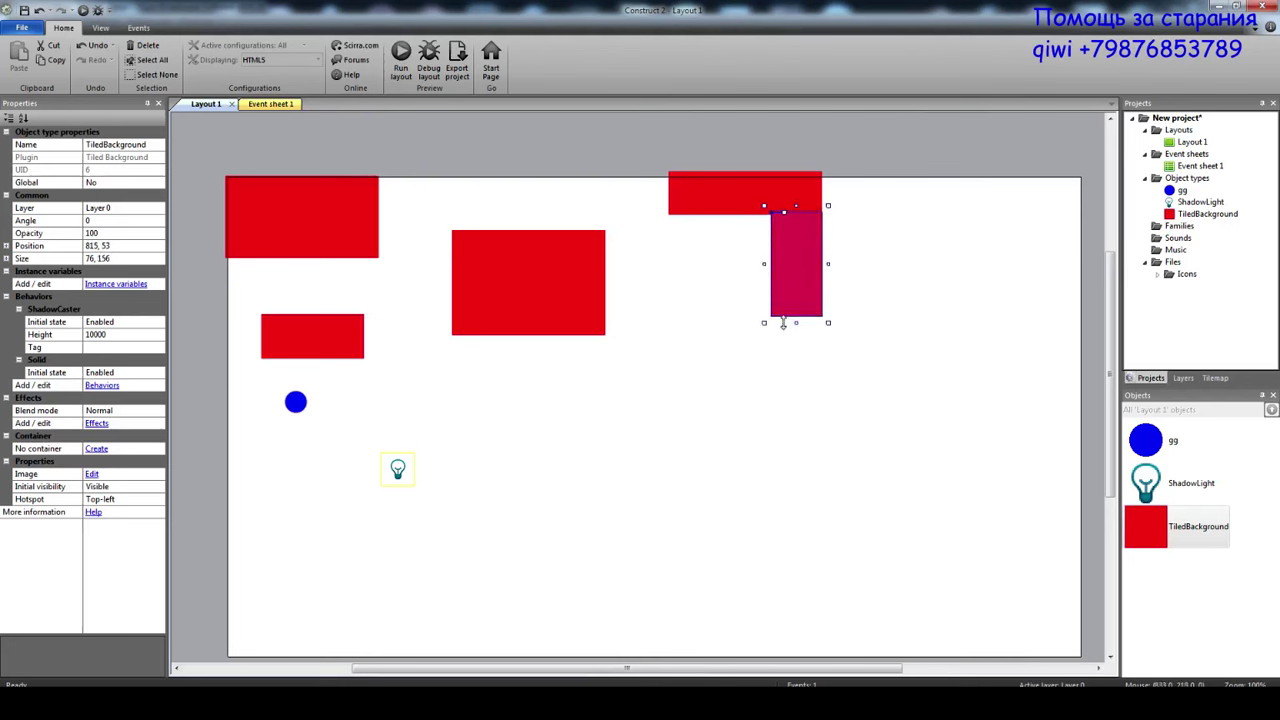
Add a 76 × 44 block copy inside the L shape and a 237 × 154 copy at about 973, 62.
{"action": "left_click_drag", "start_coordinate": [798, 287], "coordinate": [700, 338], "text": "ctrl"}
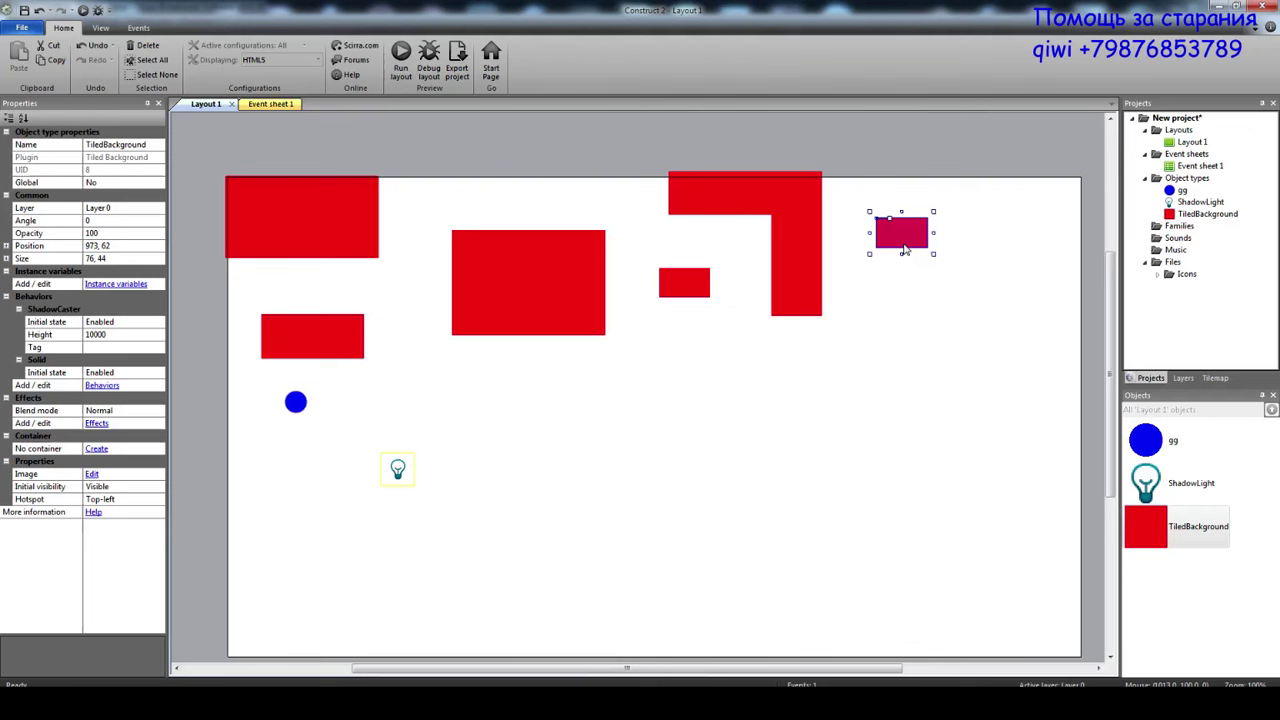
{"action": "left_click_drag", "start_coordinate": [933, 255], "coordinate": [1000, 310]}
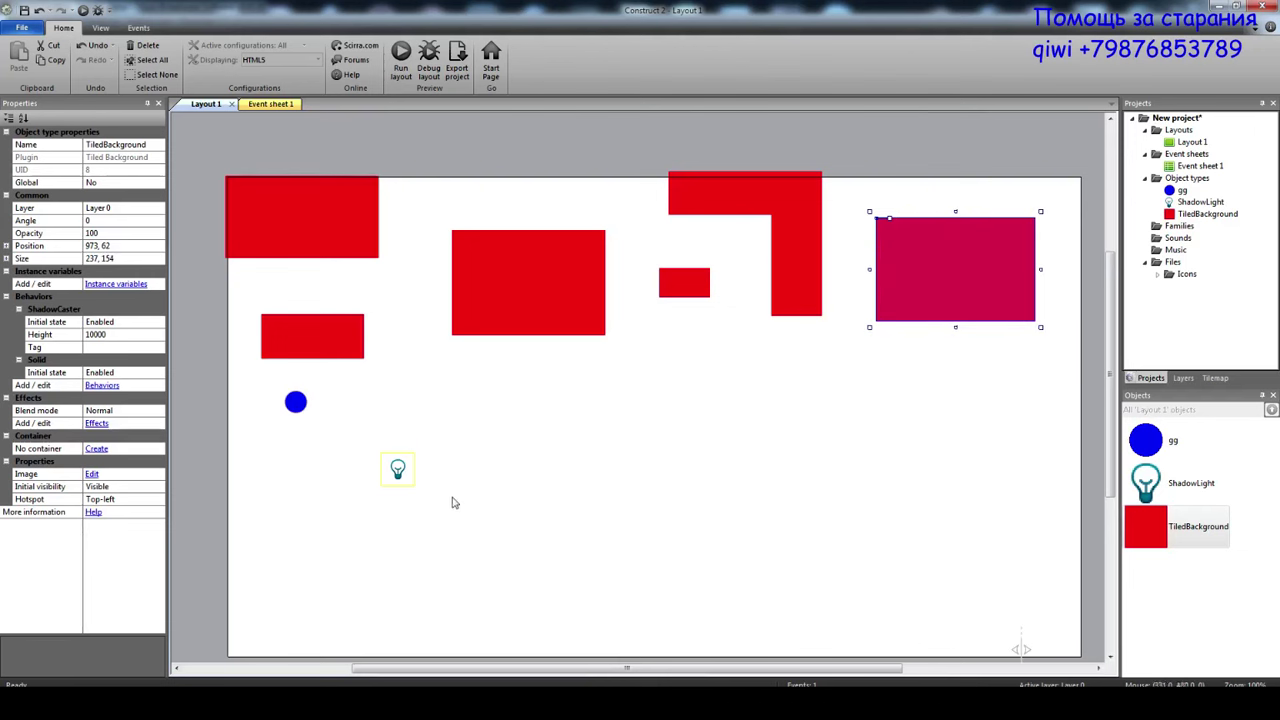
Move the ShadowLight object outside the layout's left edge, to about -41, 273.
{"action": "left_click_drag", "start_coordinate": [410, 474], "coordinate": [264, 419]}
{"action": "middle_click_drag", "start_coordinate": [283, 416], "coordinate": [610, 447]}
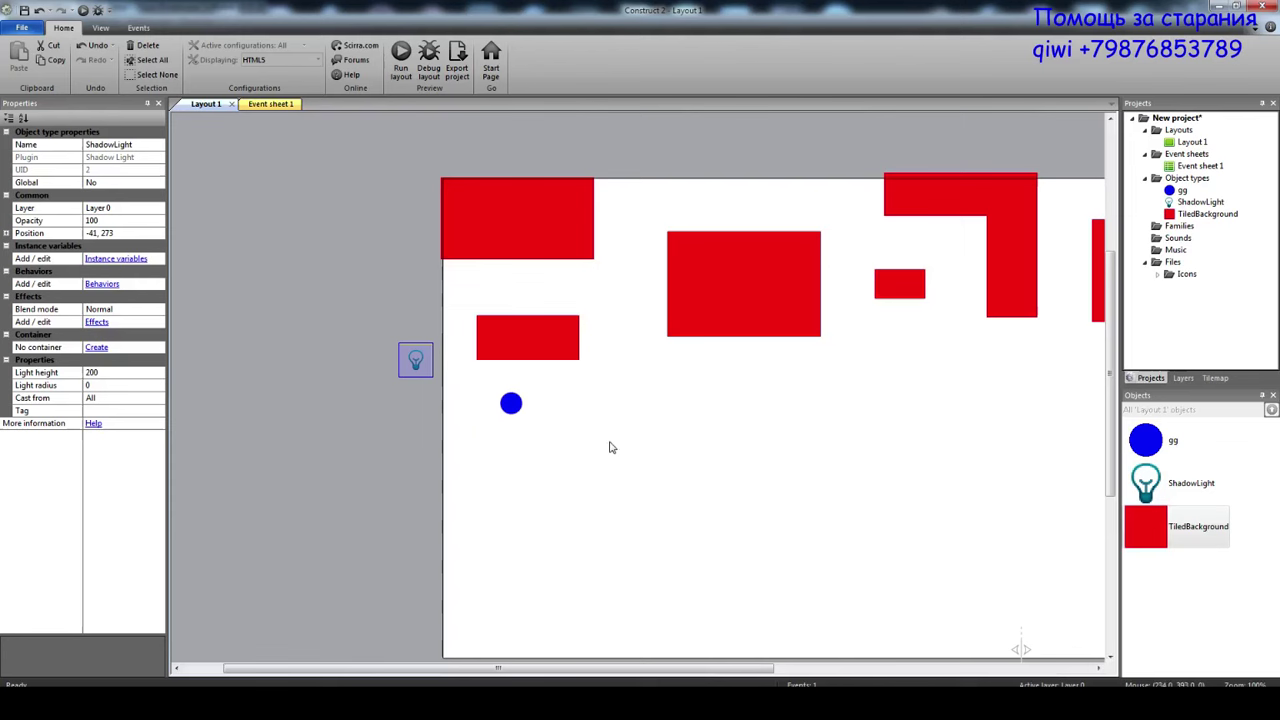
{"action": "middle_click_drag", "start_coordinate": [680, 466], "coordinate": [460, 419]}
Run the layout and steer the blue player between and around all the red blocks to examine their shadows.
{"action": "left_click", "coordinate": [402, 60]}
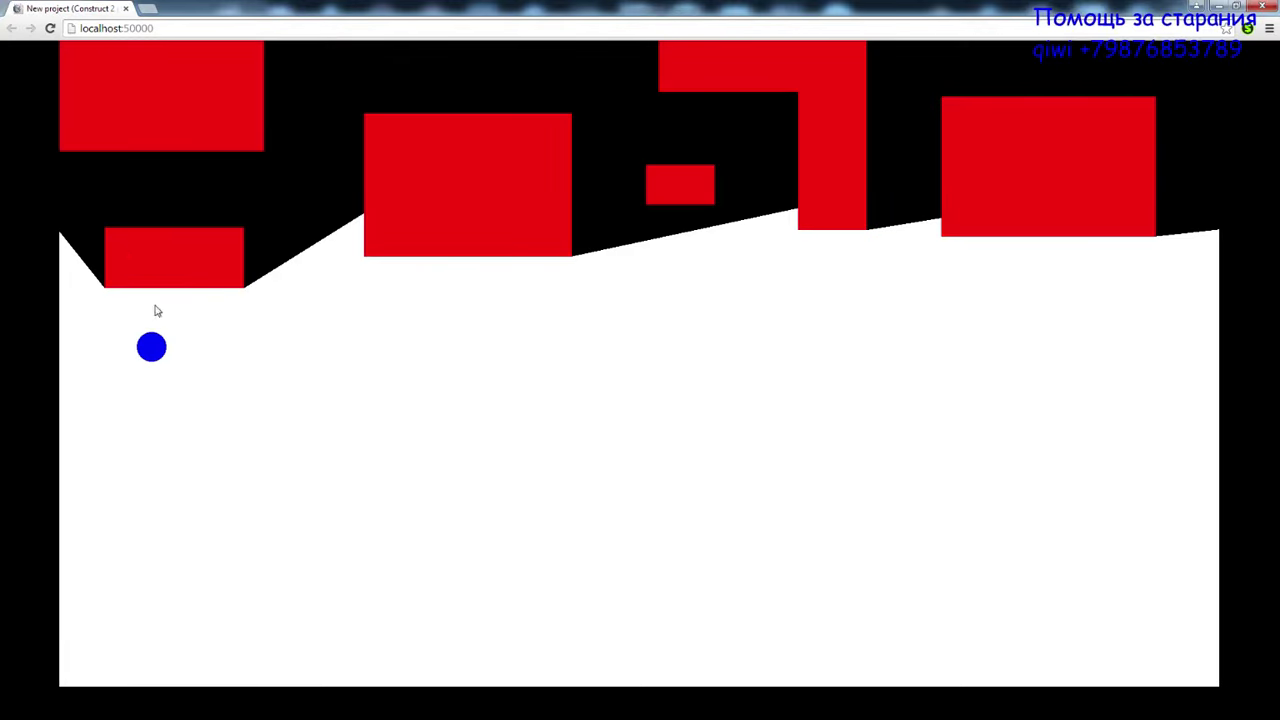
{"action": "key", "text": "Left"}
{"action": "key", "text": "Up"}
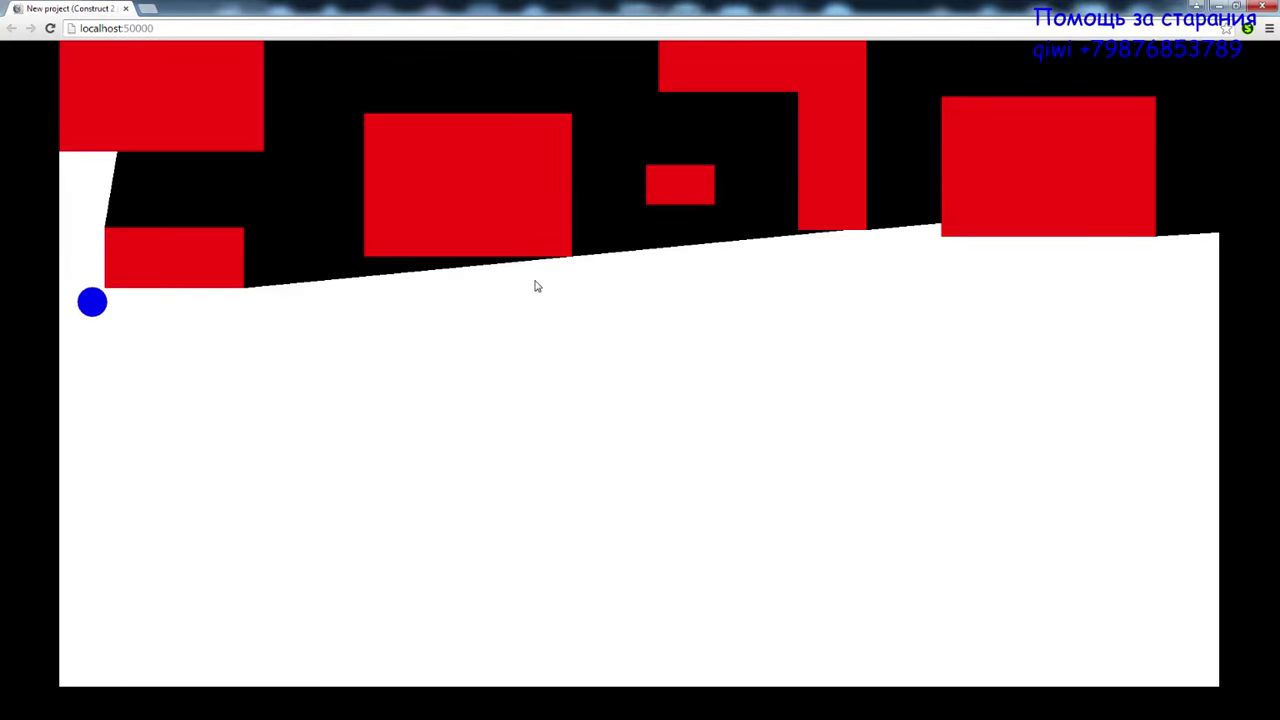
{"action": "key", "text": "Right"}
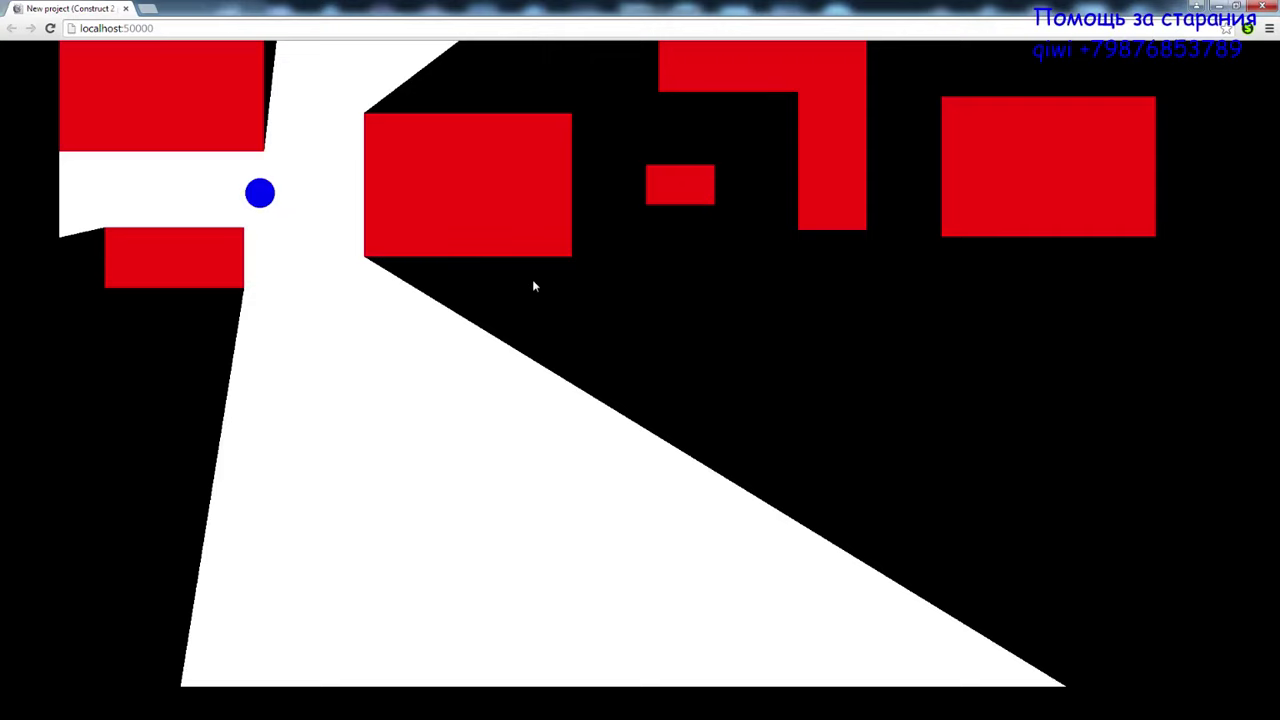
{"action": "key", "text": "Up"}
{"action": "key", "text": "Right"}
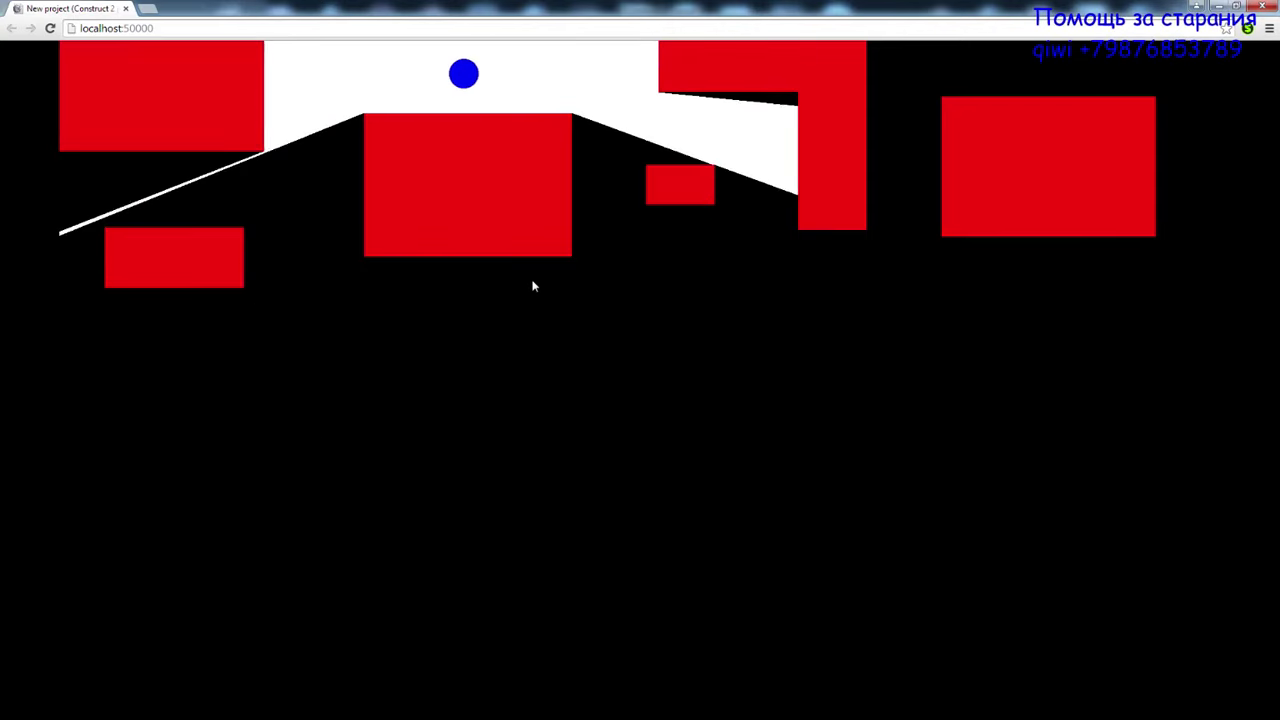
{"action": "key", "text": "Right"}
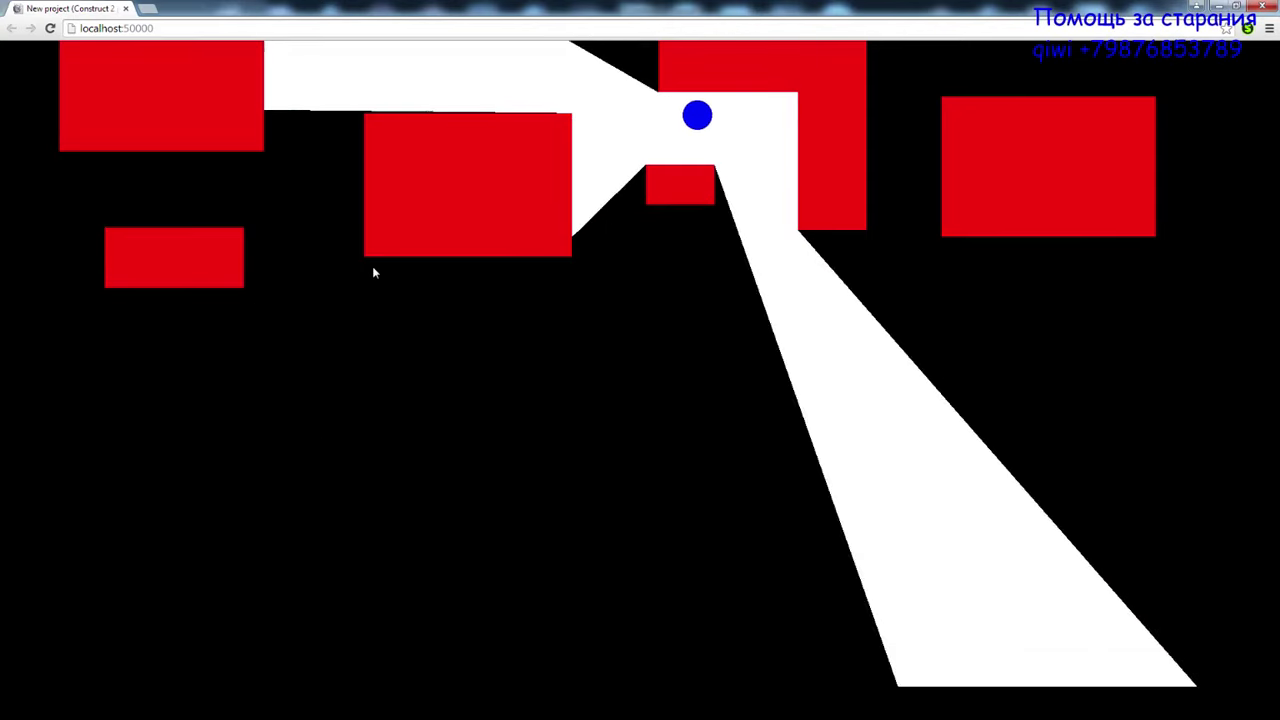
{"action": "key", "text": "Right"}
{"action": "key", "text": "Down"}
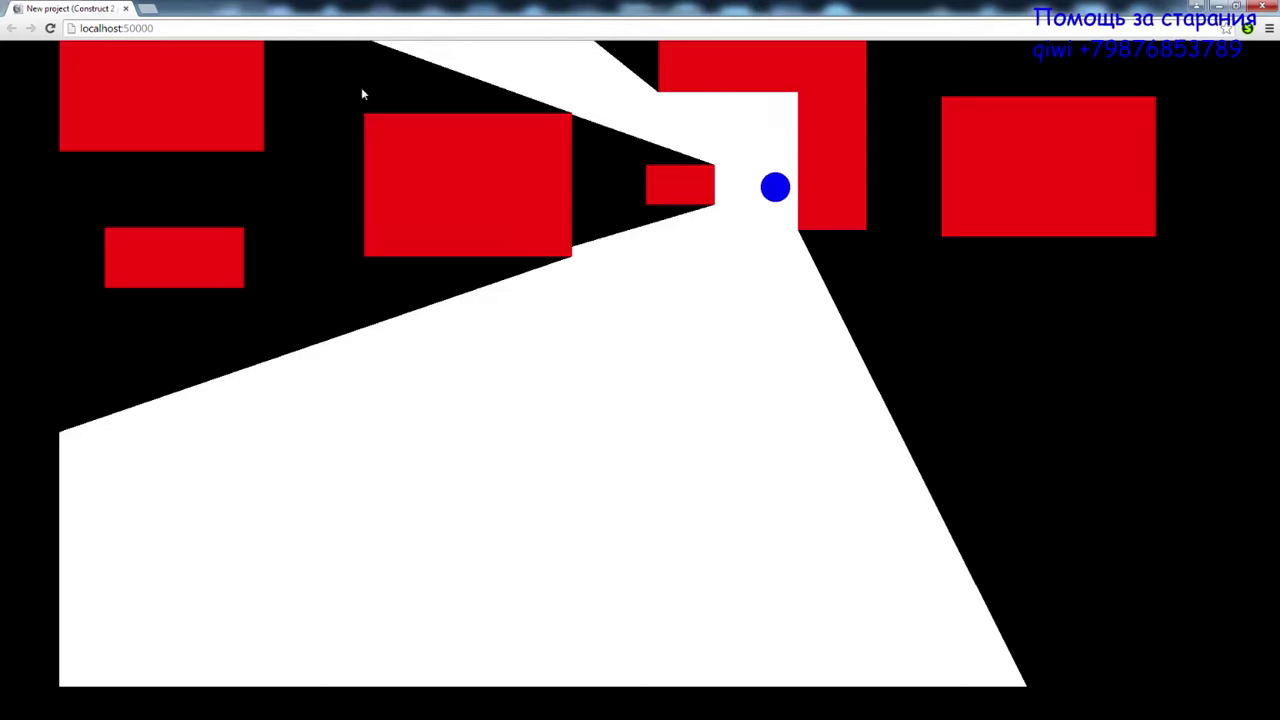
{"action": "key", "text": "Right"}
{"action": "key", "text": "Up"}
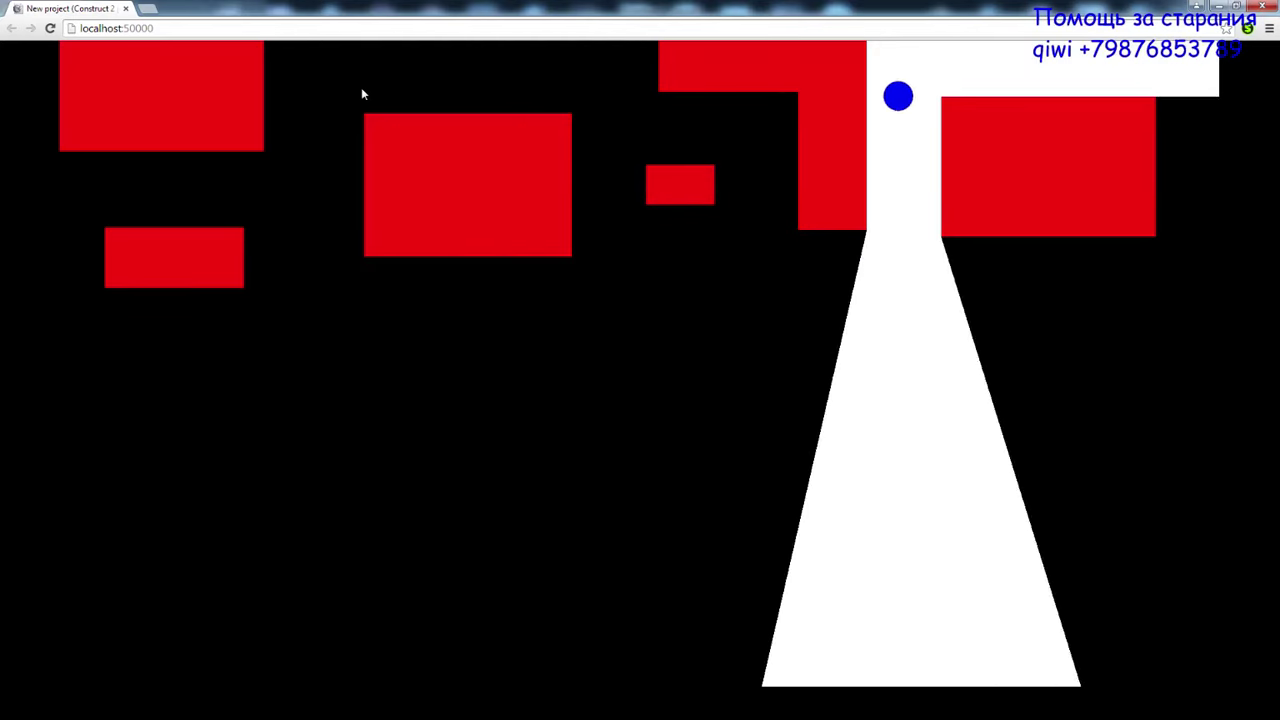
{"action": "key", "text": "Right"}
{"action": "key", "text": "Down"}
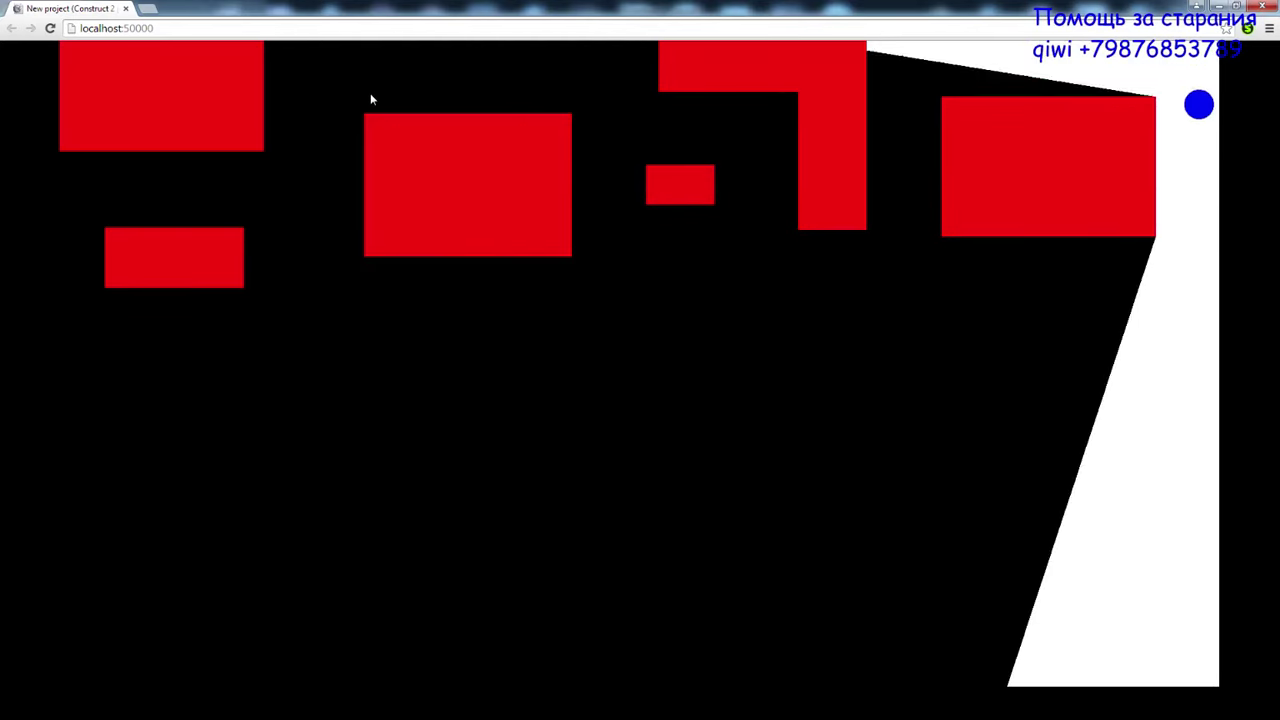
{"action": "key", "text": "Down"}
{"action": "key", "text": "Left"}
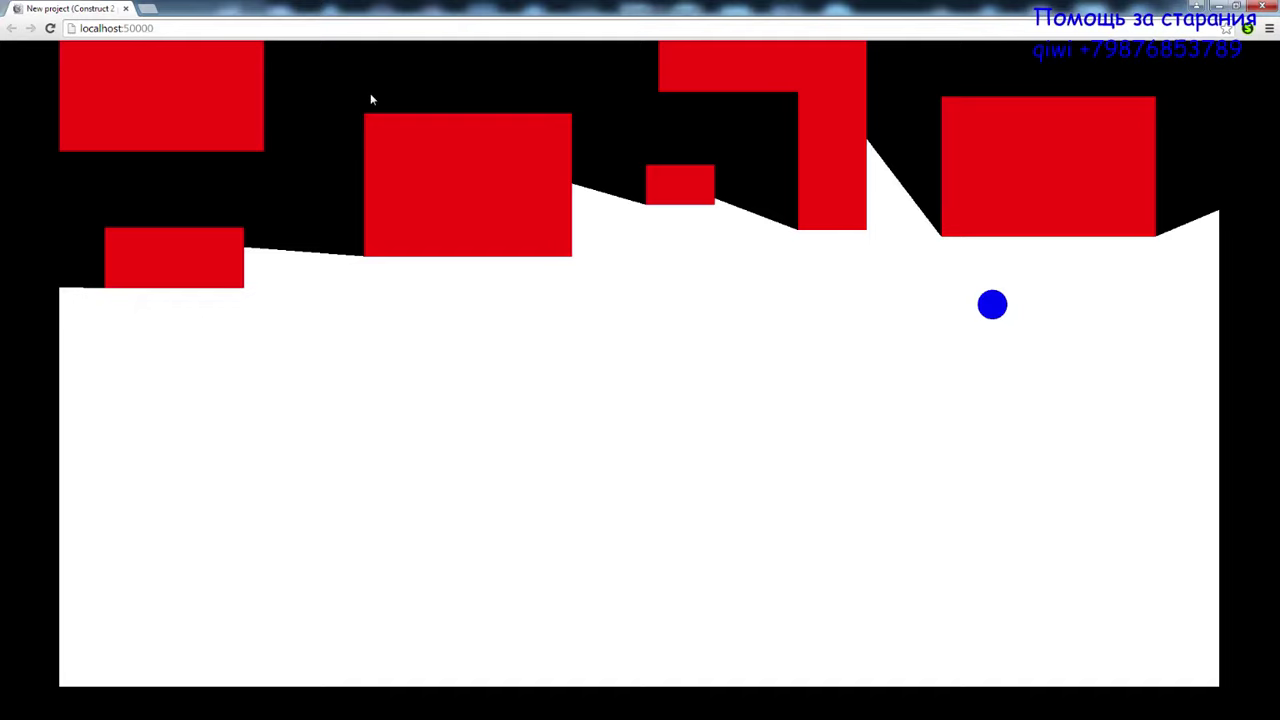
{"action": "key", "text": "Left"}
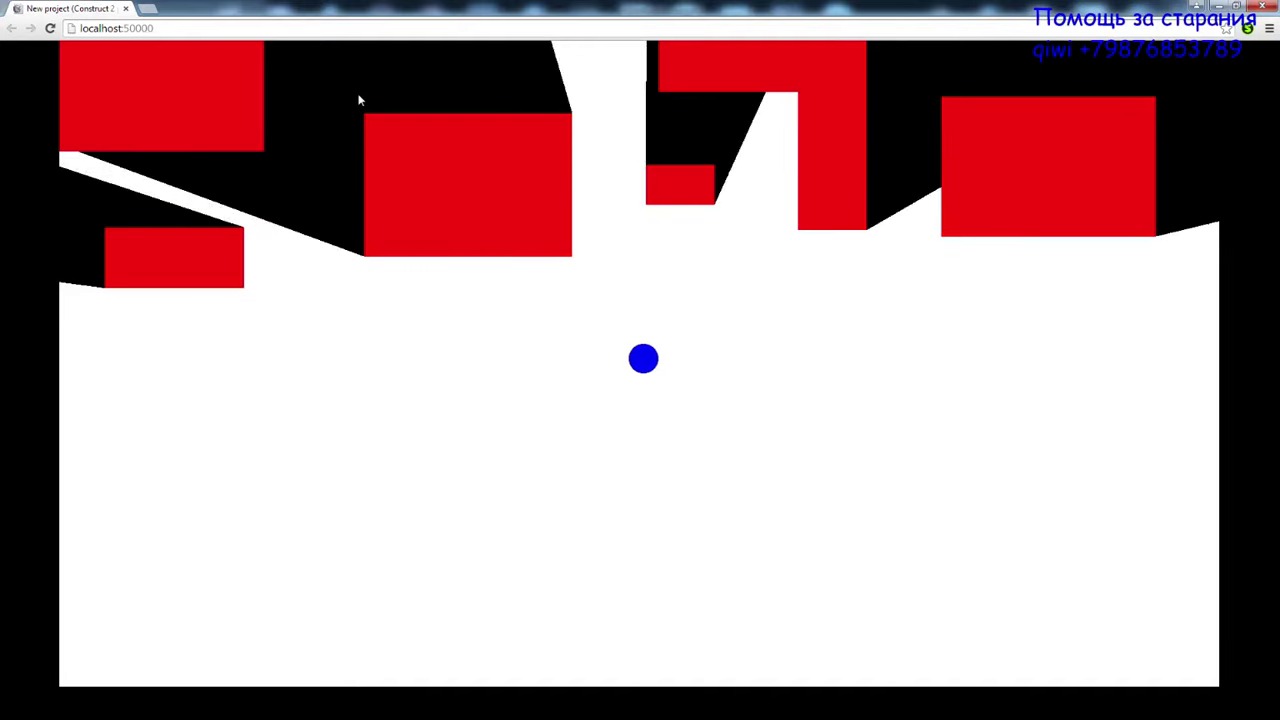
{"action": "key", "text": "Left"}
Close the preview and shrink the gg player to about 18.6 × 18.6.
{"action": "left_click", "coordinate": [127, 8]}
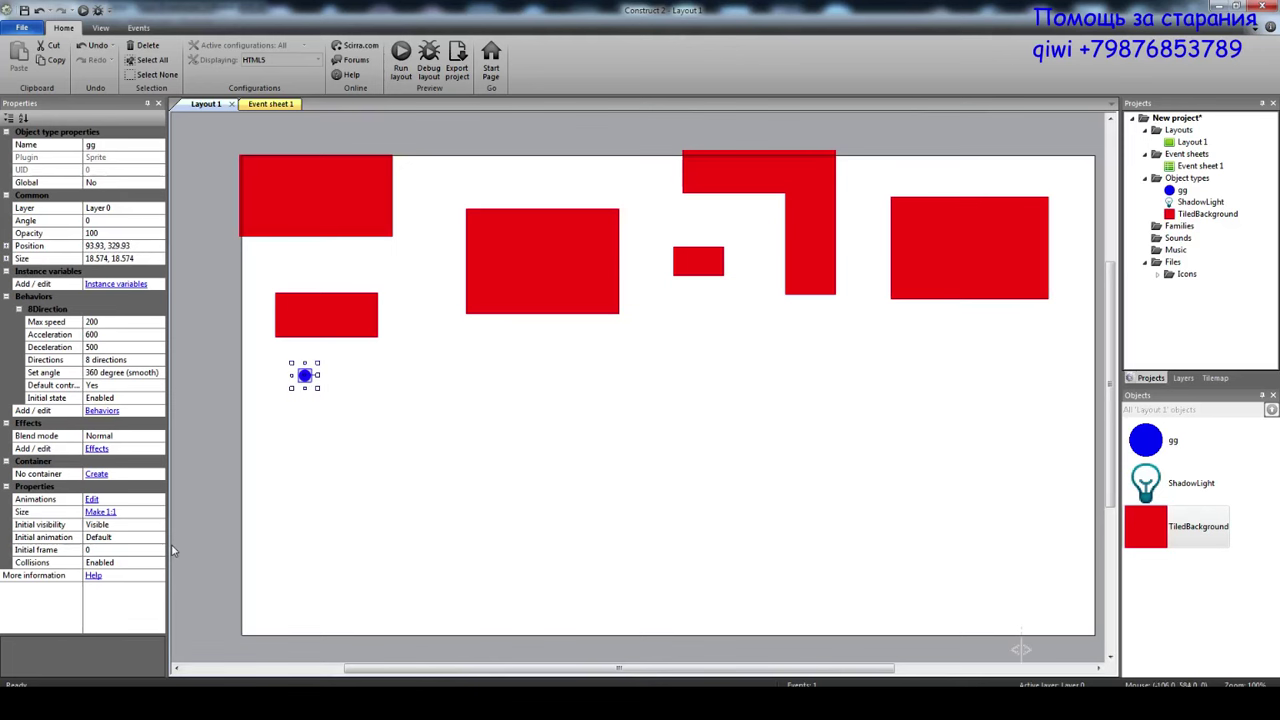
Run the layout again and steer the smaller player through the gaps between the blocks to check movement and shadows.
{"action": "left_click", "coordinate": [397, 78]}
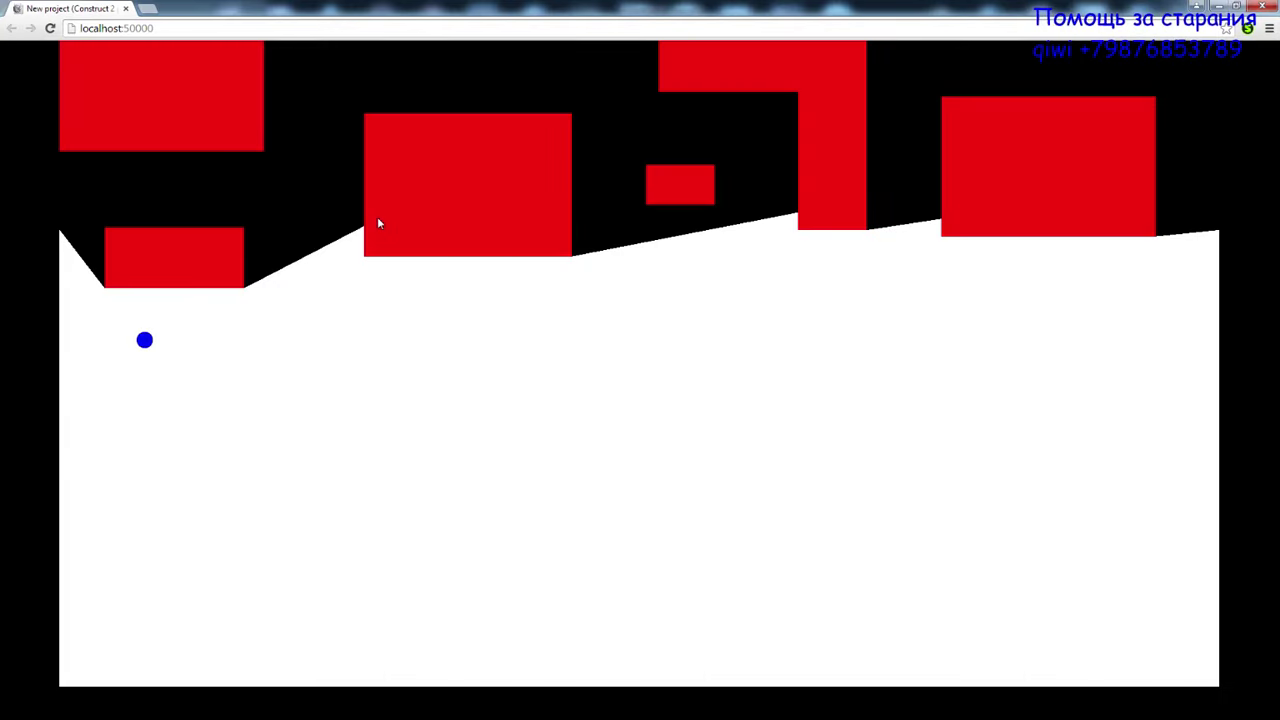
{"action": "key", "text": "Up"}
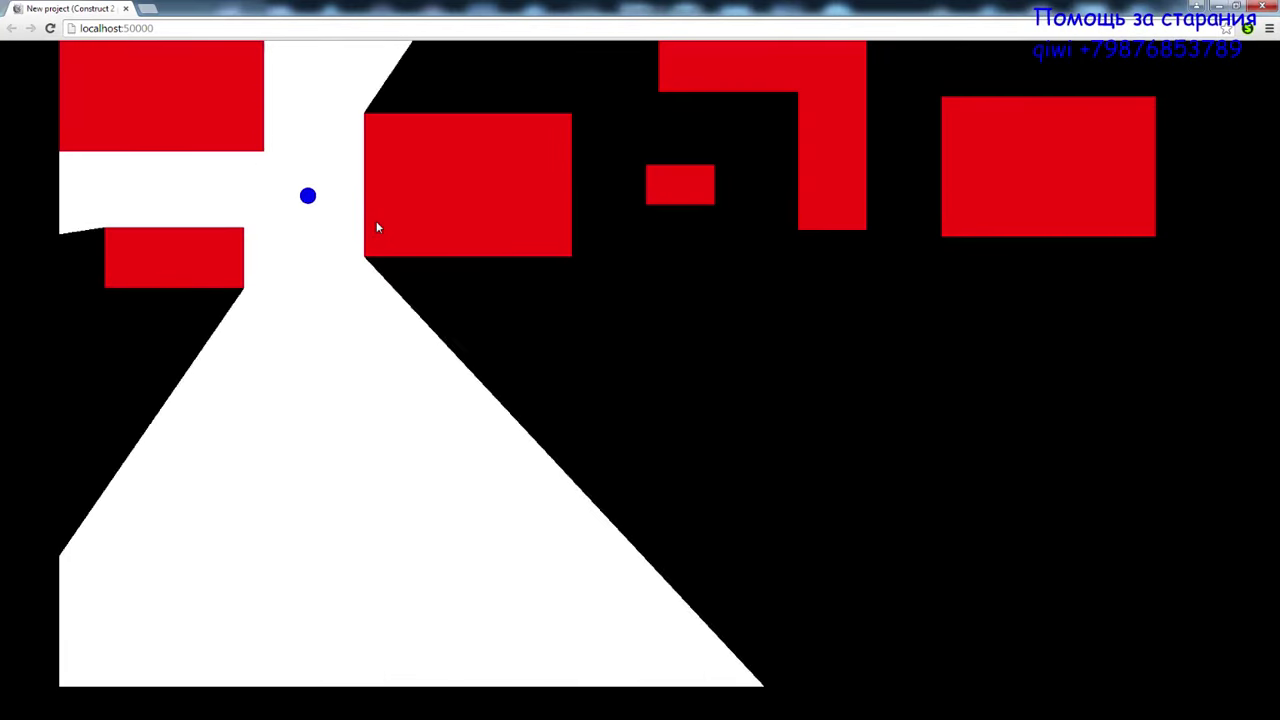
{"action": "key", "text": "Right"}
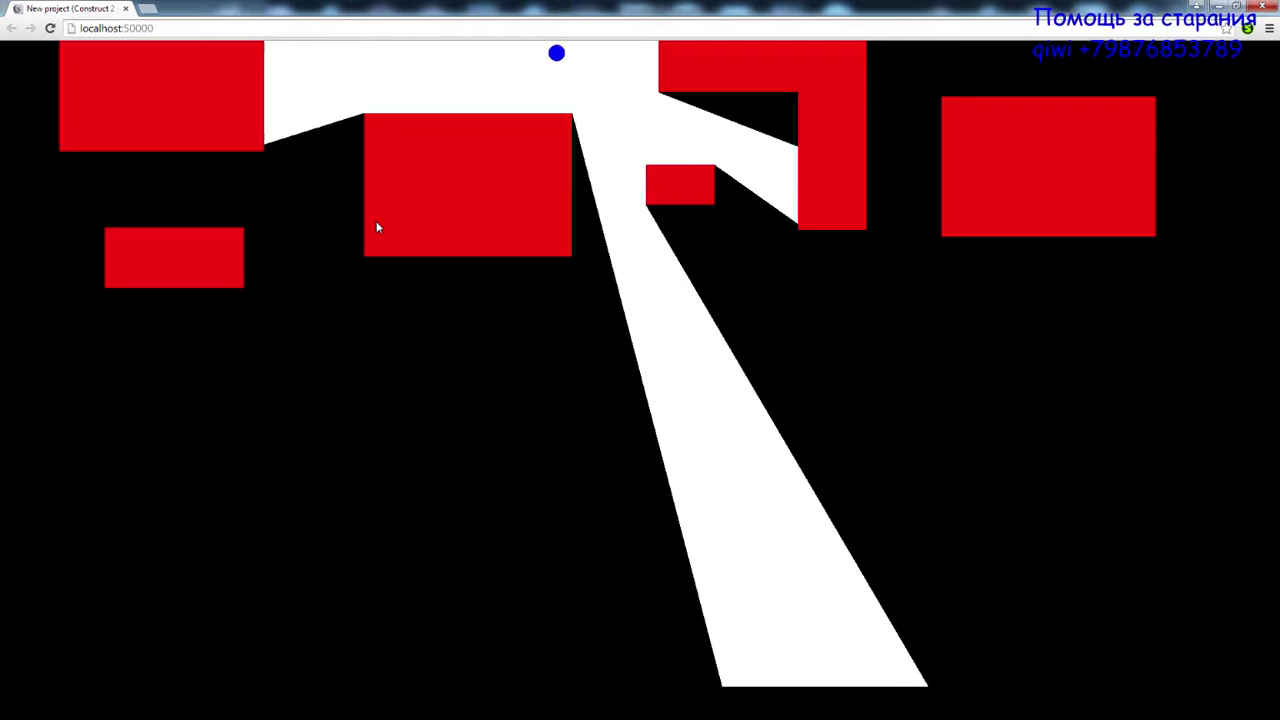
{"action": "key", "text": "Down"}
{"action": "key", "text": "Down"}
{"action": "key", "text": "Right"}
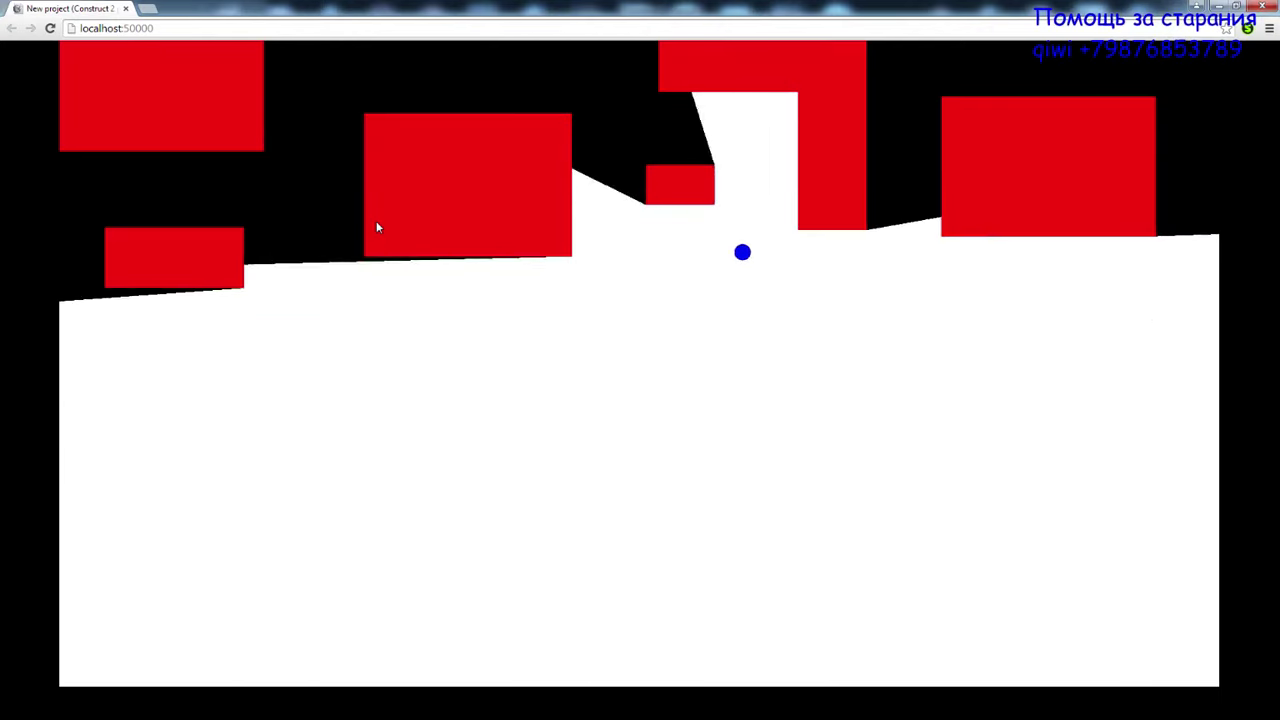
{"action": "key", "text": "Up"}
{"action": "key", "text": "Left"}
{"action": "key", "text": "Up"}
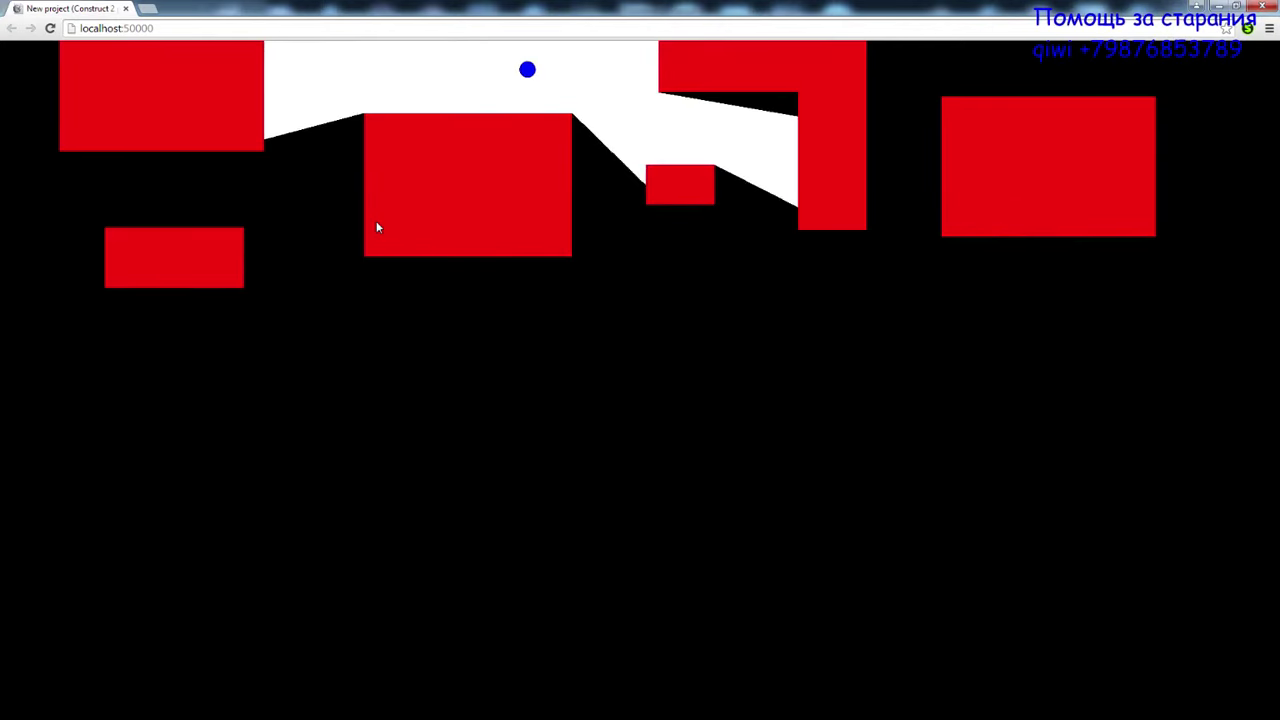
{"action": "key", "text": "Down"}
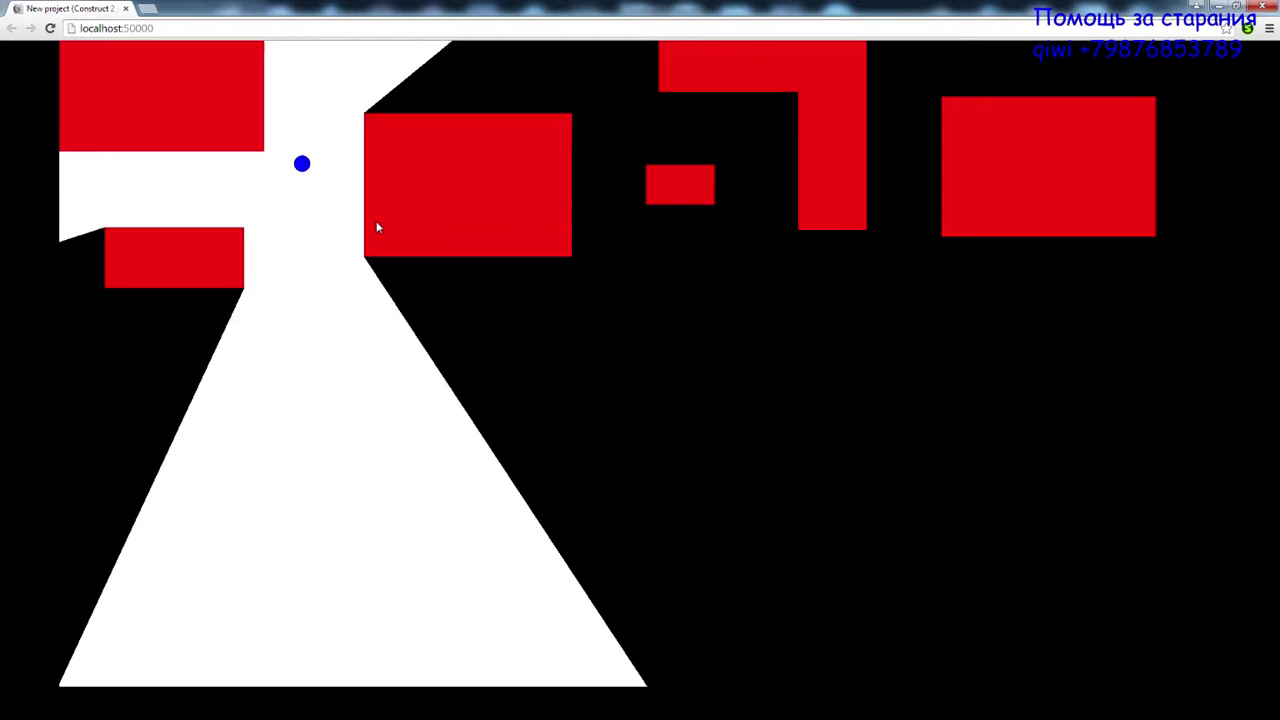
{"action": "key", "text": "Right"}
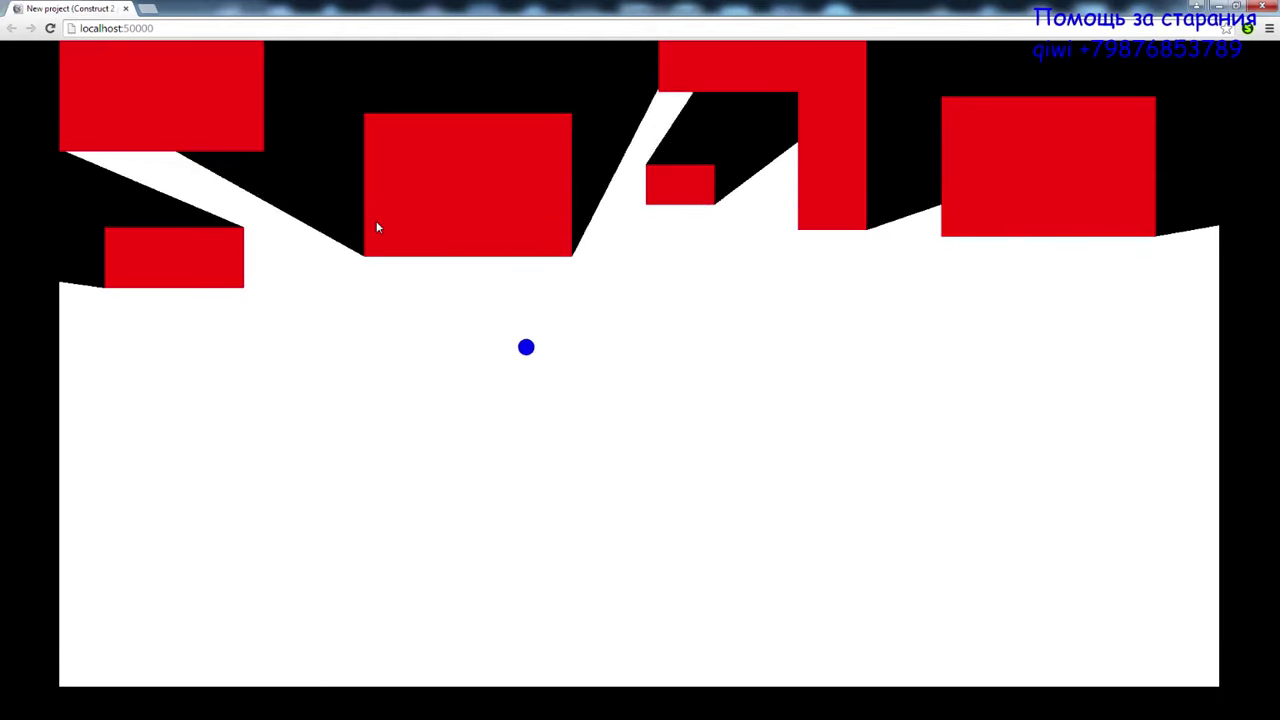
{"action": "key", "text": "Up"}
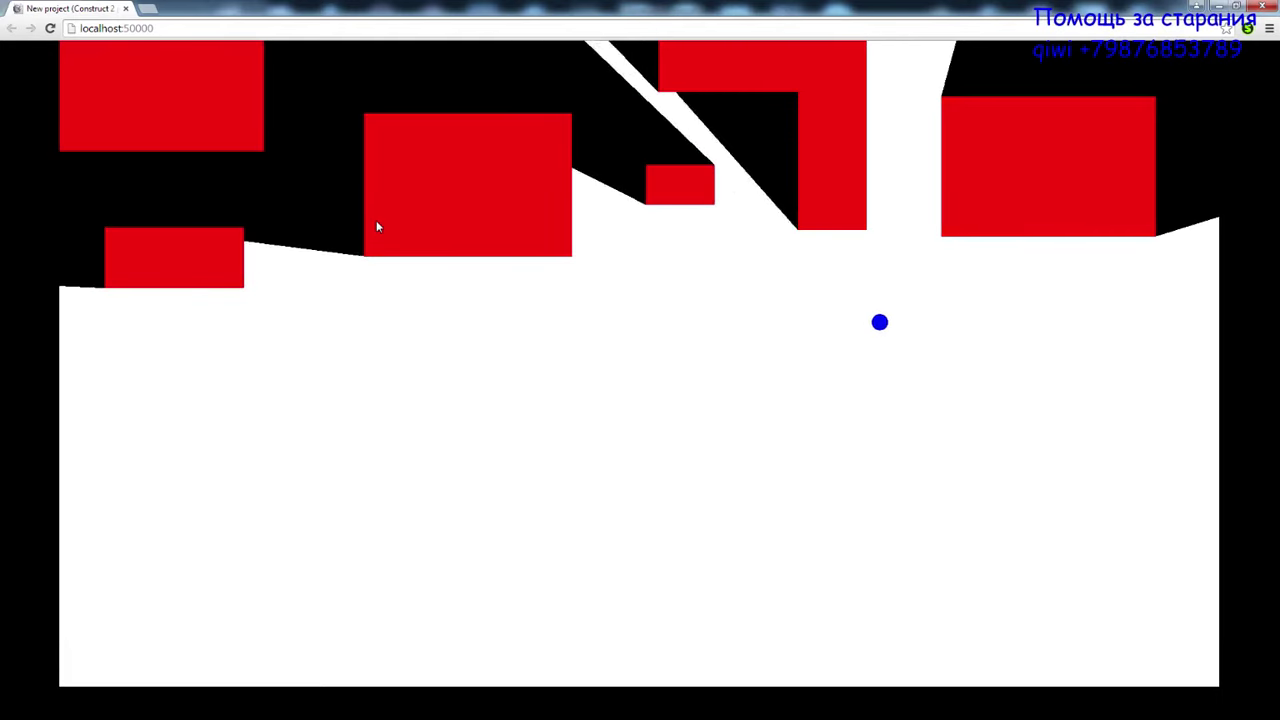
{"action": "key", "text": "Right"}
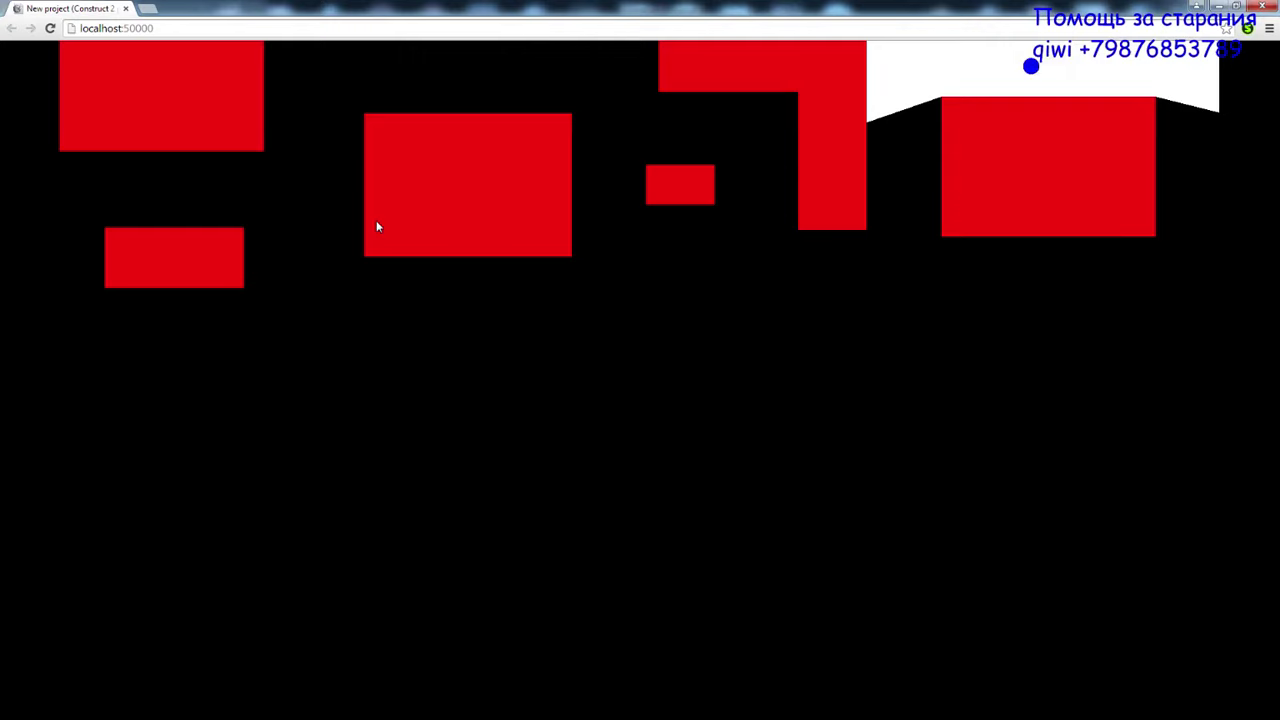
Steer the blue player around the rightmost block, through the gap beside the smallest block, and over to the layout's left edge to examine the shadows.
{"action": "key", "text": "Down"}
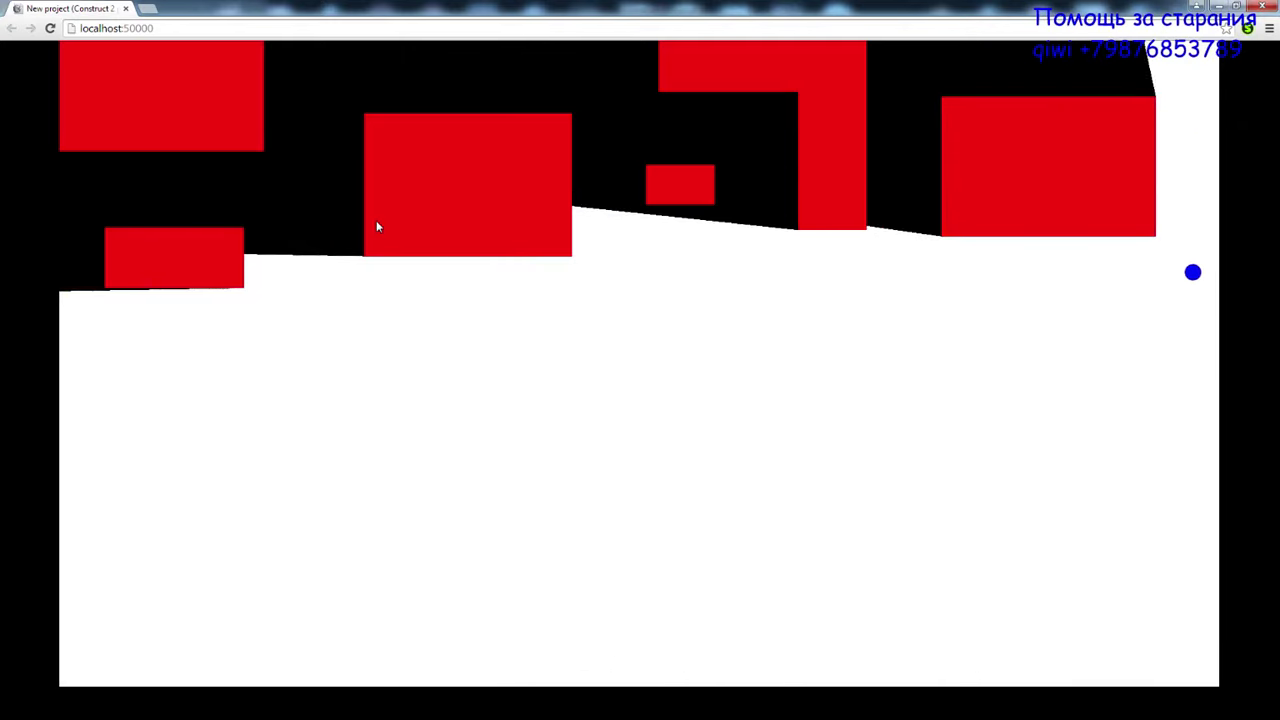
{"action": "key", "text": "Left"}
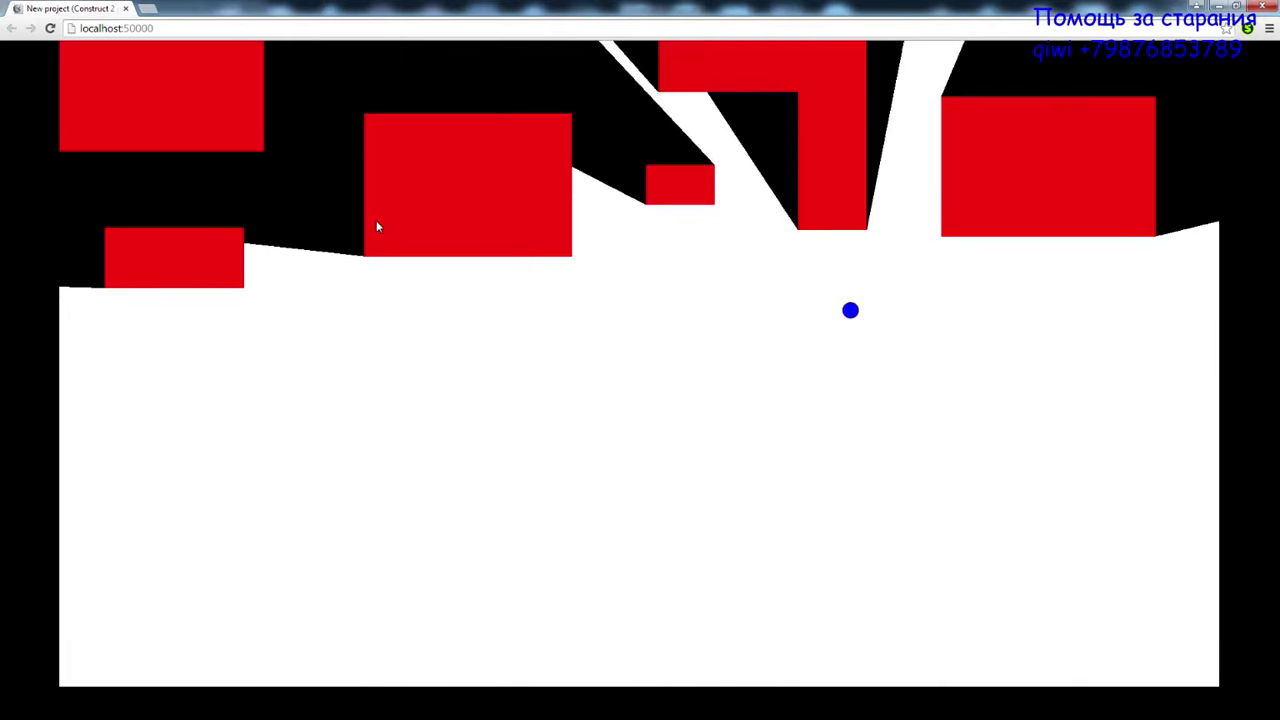
{"action": "key", "text": "Up"}
{"action": "key", "text": "Left"}
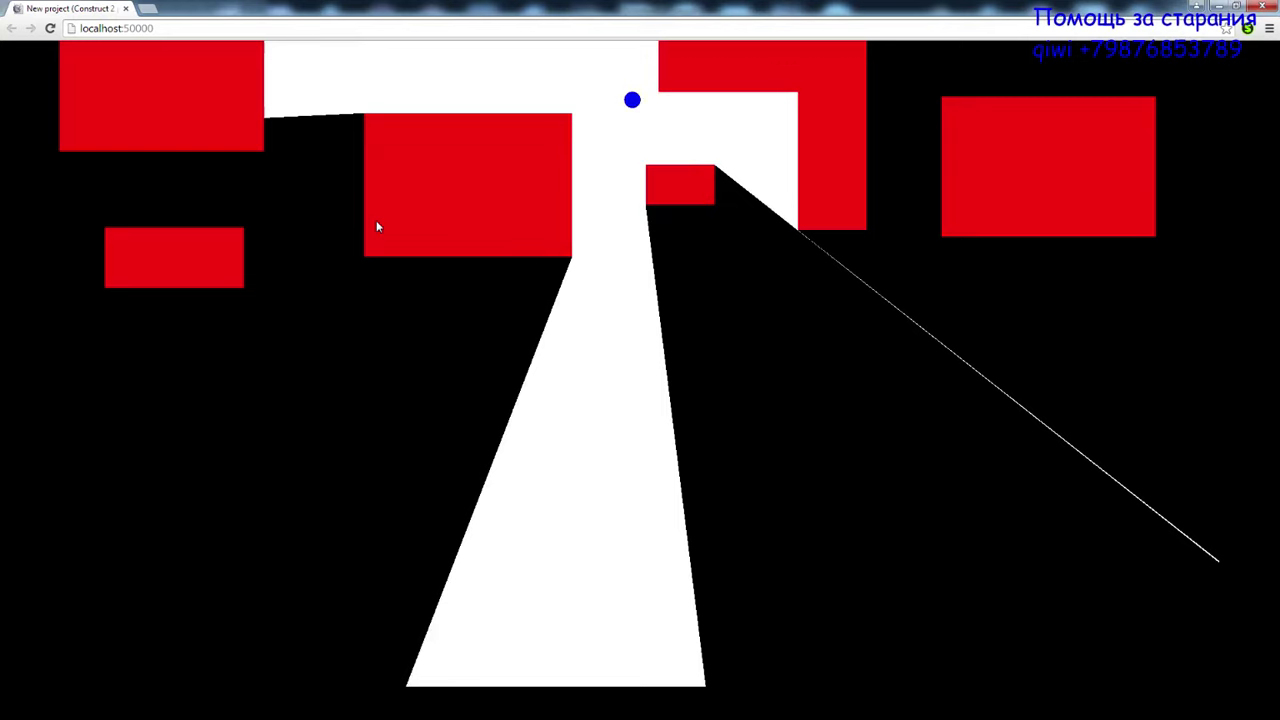
{"action": "key", "text": "Down"}
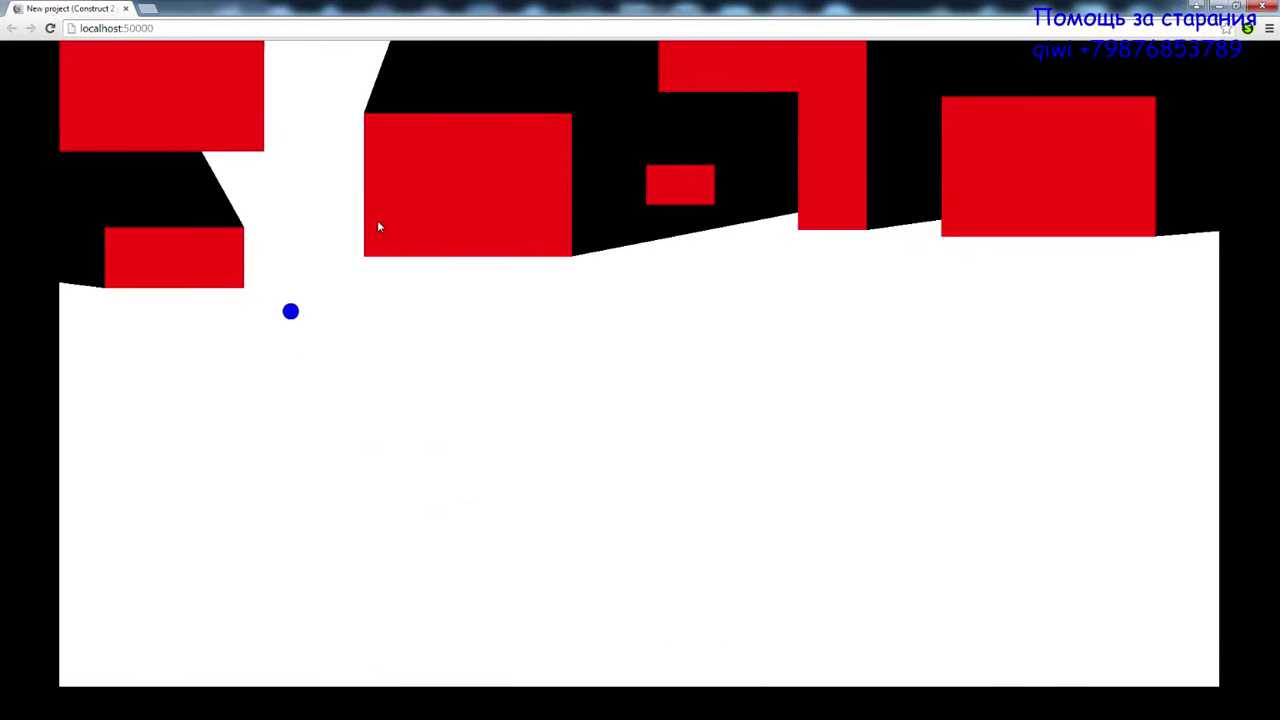
{"action": "key", "text": "Left"}
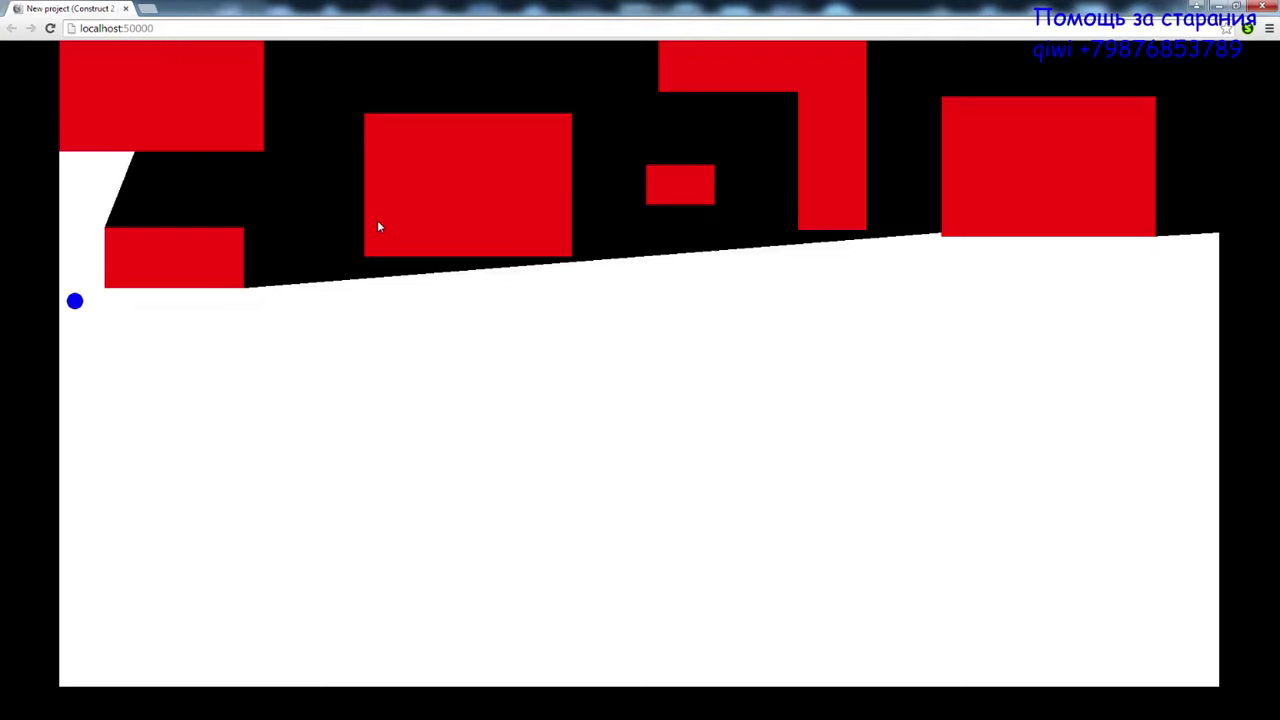
Steer the player around the lower-left block, across the open area and back through the gaps between the upper blocks to check their shadows.
{"action": "key", "text": "Up"}
{"action": "key", "text": "Right"}
{"action": "key", "text": "Down"}
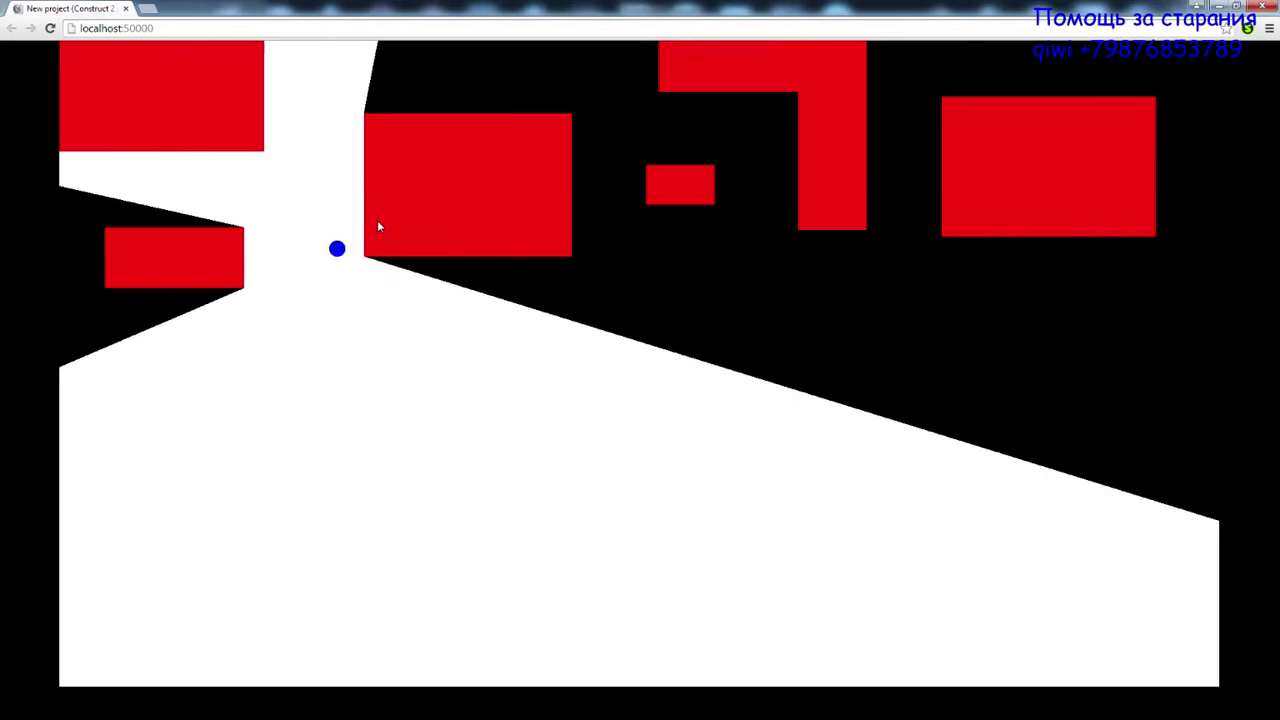
{"action": "key", "text": "Right"}
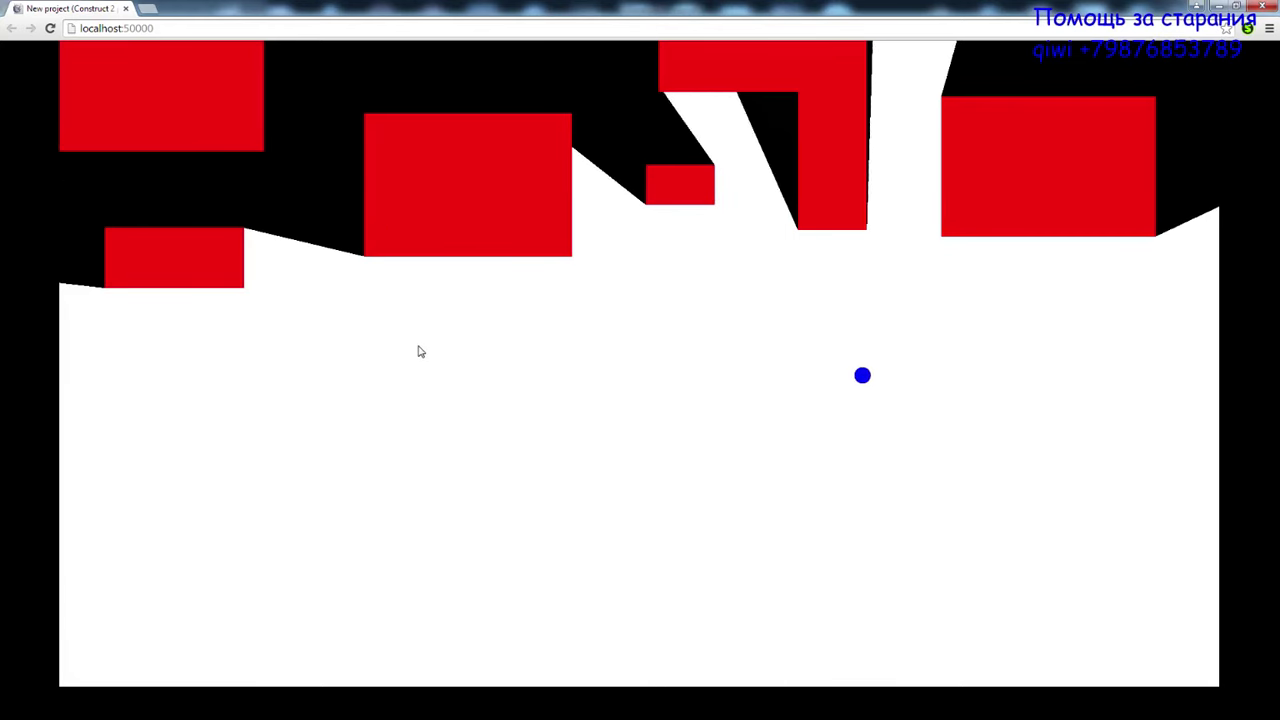
{"action": "key", "text": "Left"}
{"action": "key", "text": "Up"}
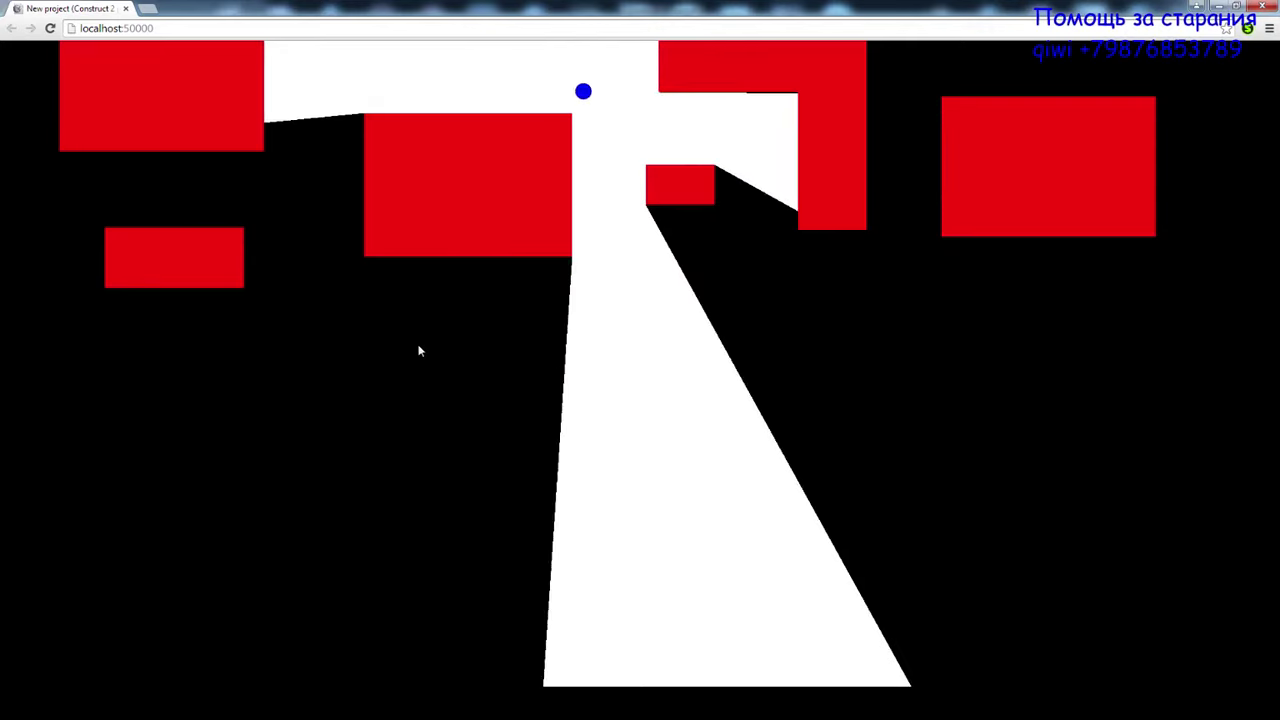
{"action": "key", "text": "Down"}
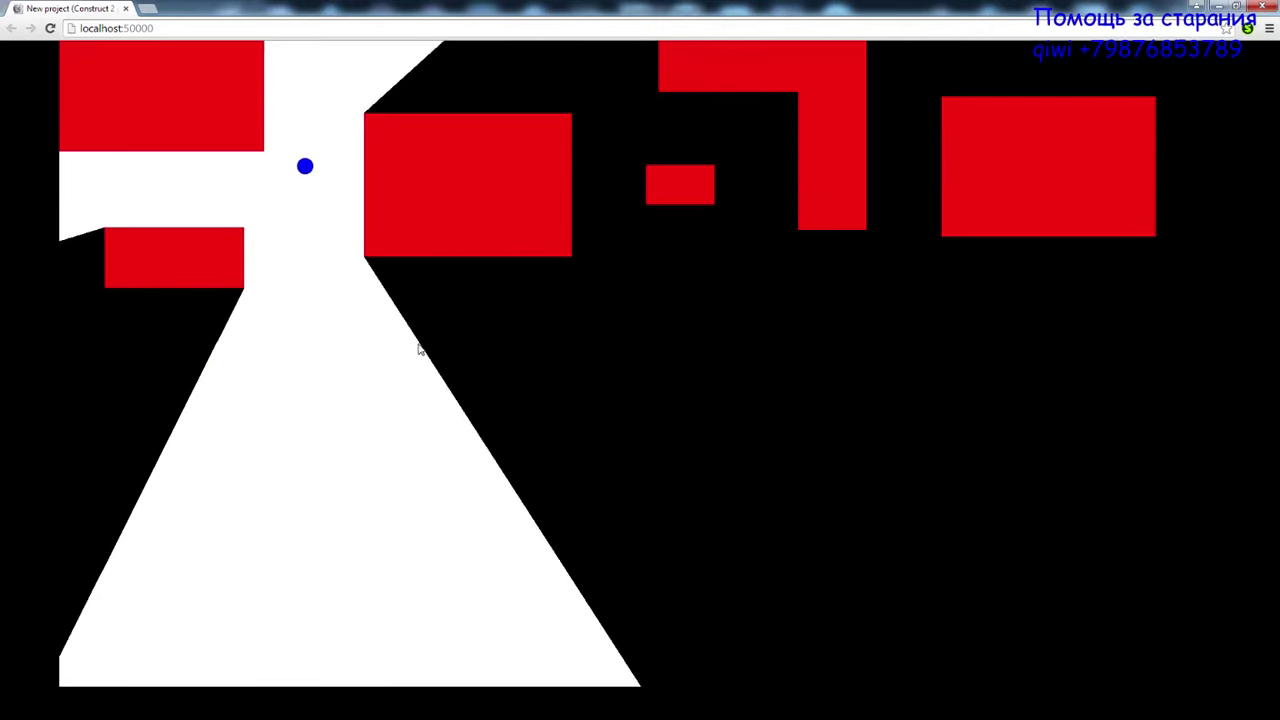